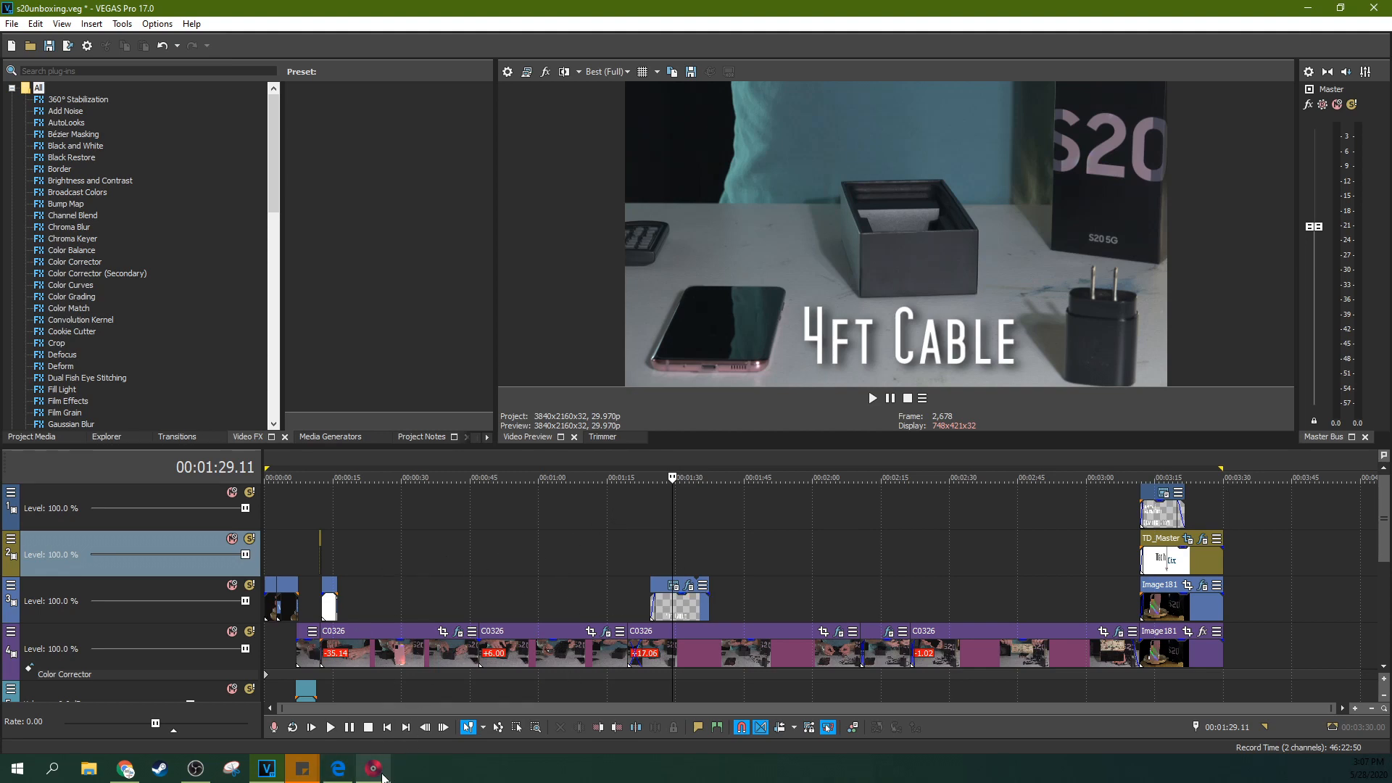
Switch to DVD Architect to view the untitled Menu 1 project and return to VEGAS Pro.
{"action": "left_click", "coordinate": [382, 776]}
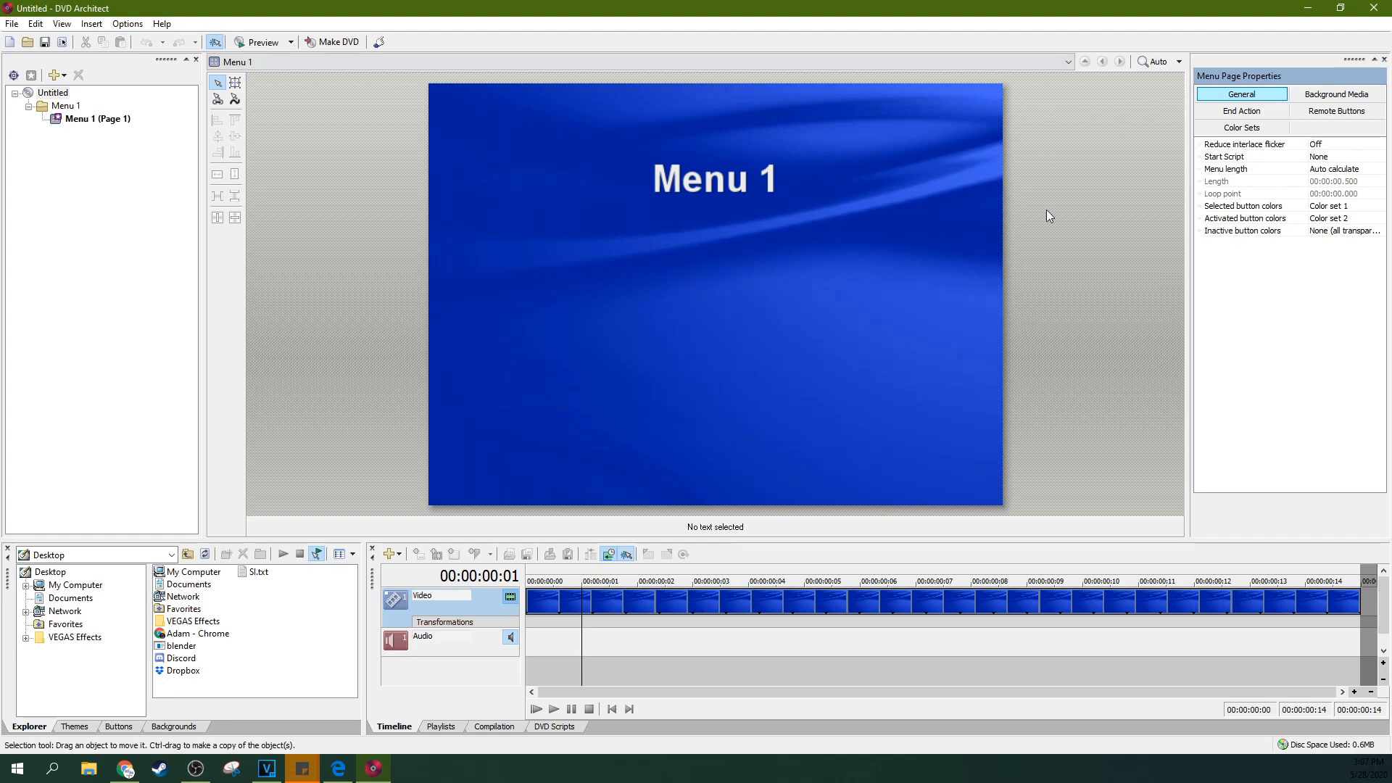
{"action": "left_click", "coordinate": [1309, 8]}
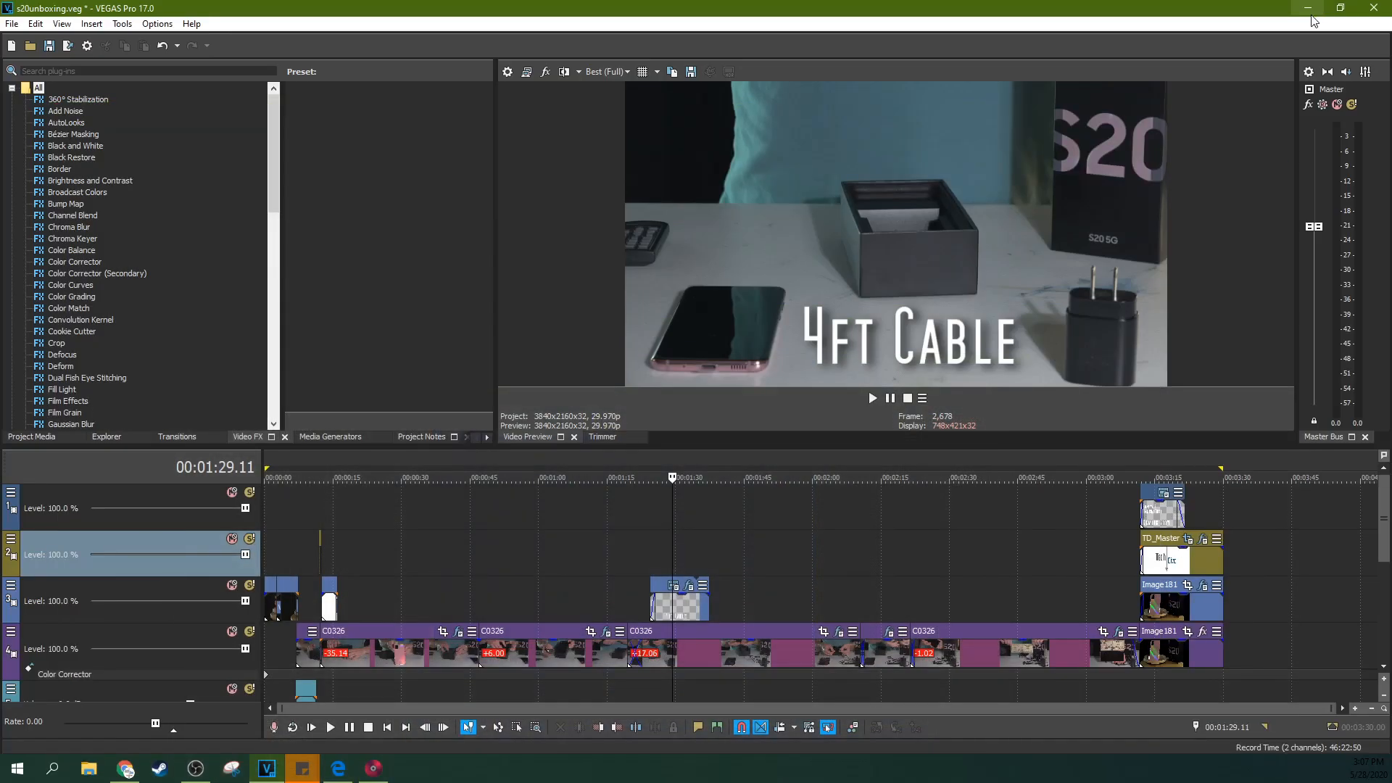
Preview several points of the s20unboxing project along the timeline.
{"action": "left_click", "coordinate": [784, 648]}
{"action": "left_click", "coordinate": [860, 580]}
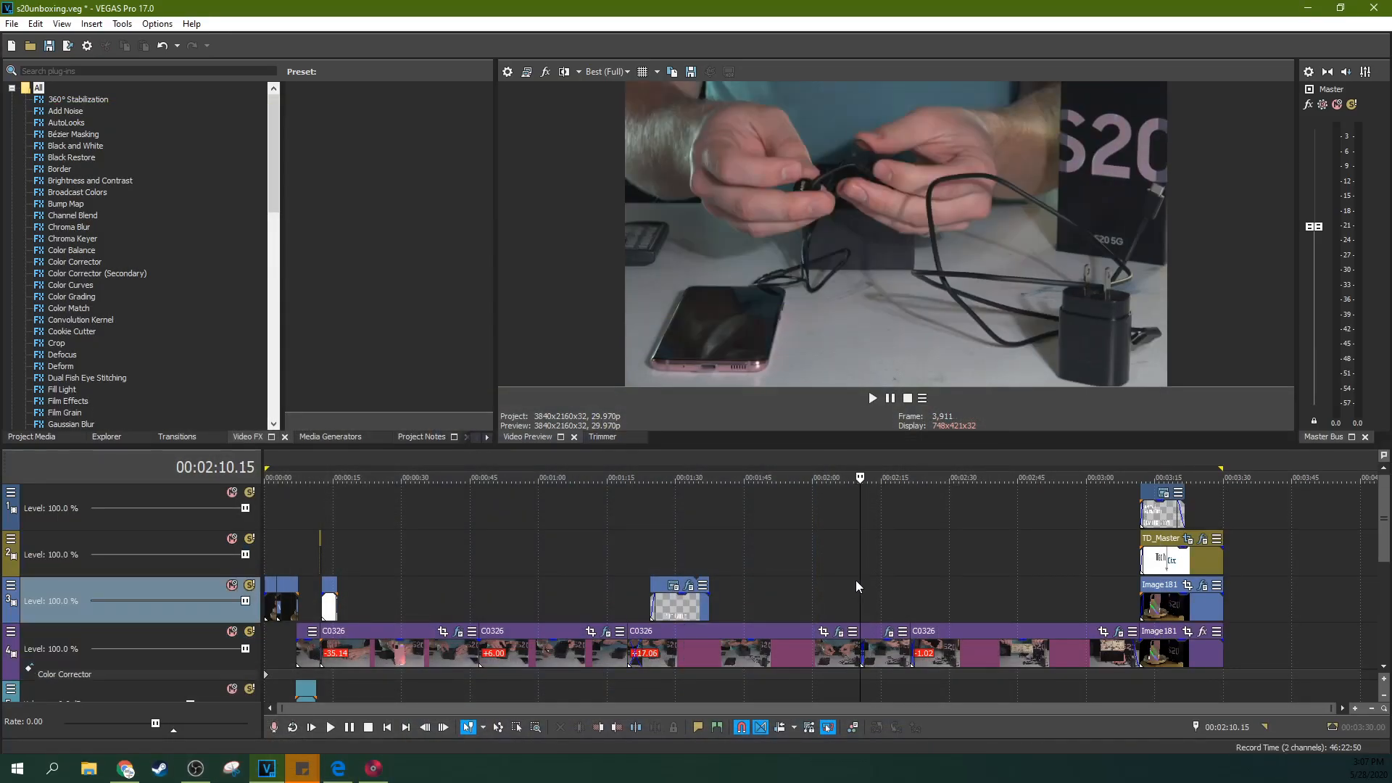
{"action": "left_click", "coordinate": [467, 575]}
{"action": "left_click", "coordinate": [621, 549]}
{"action": "left_click", "coordinate": [725, 534]}
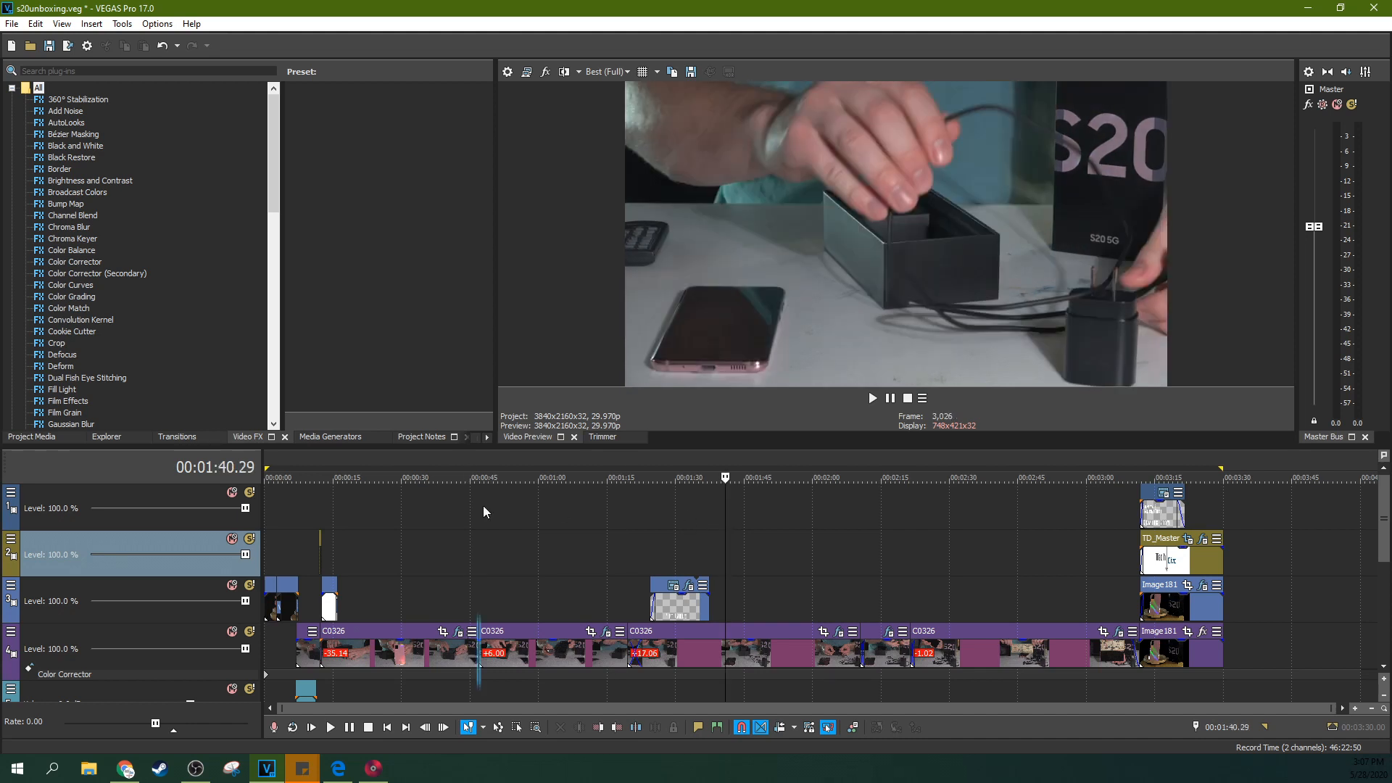
{"action": "left_click", "coordinate": [478, 506]}
{"action": "left_click", "coordinate": [429, 511]}
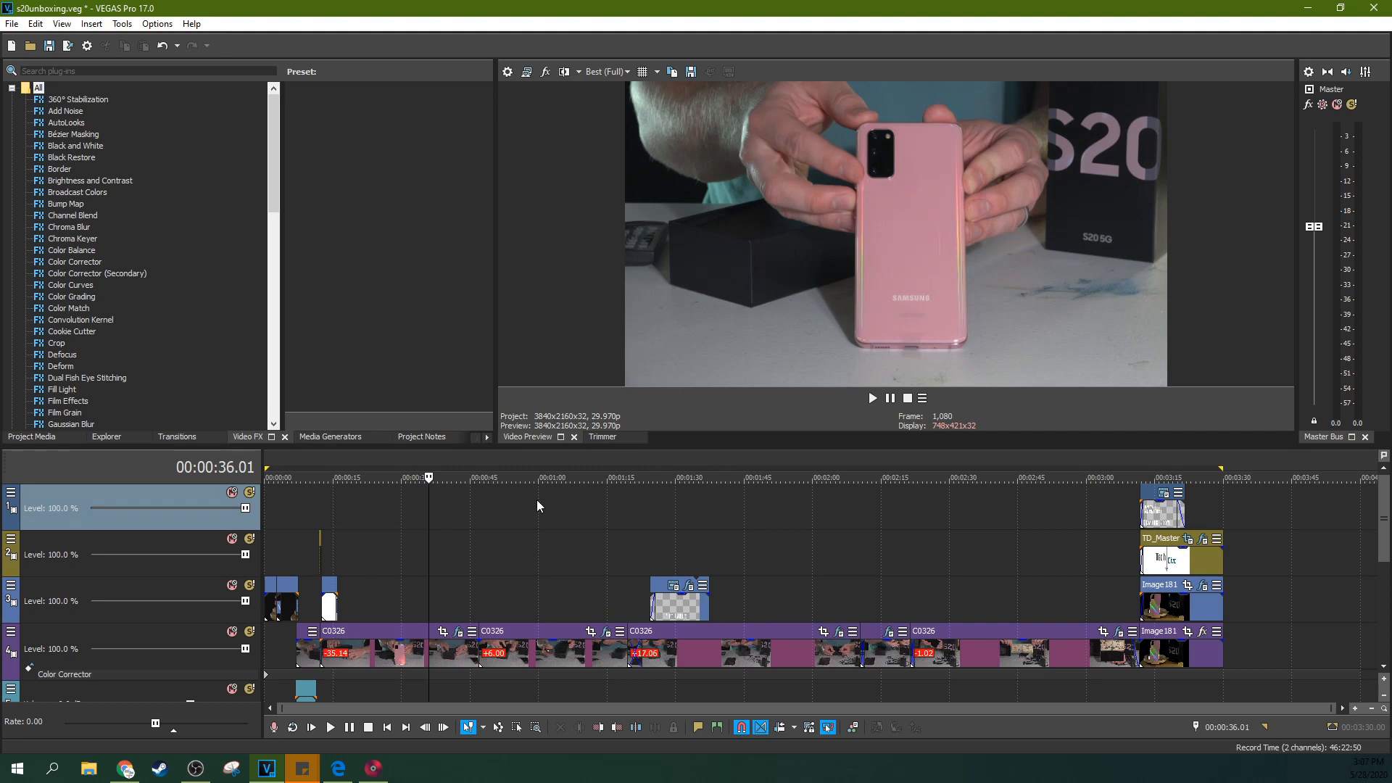
Open the Render As settings and choose the MainConcept MPEG-2 format with the DVD Architect NTSC Widescreen video stream template.
{"action": "left_click", "coordinate": [13, 24]}
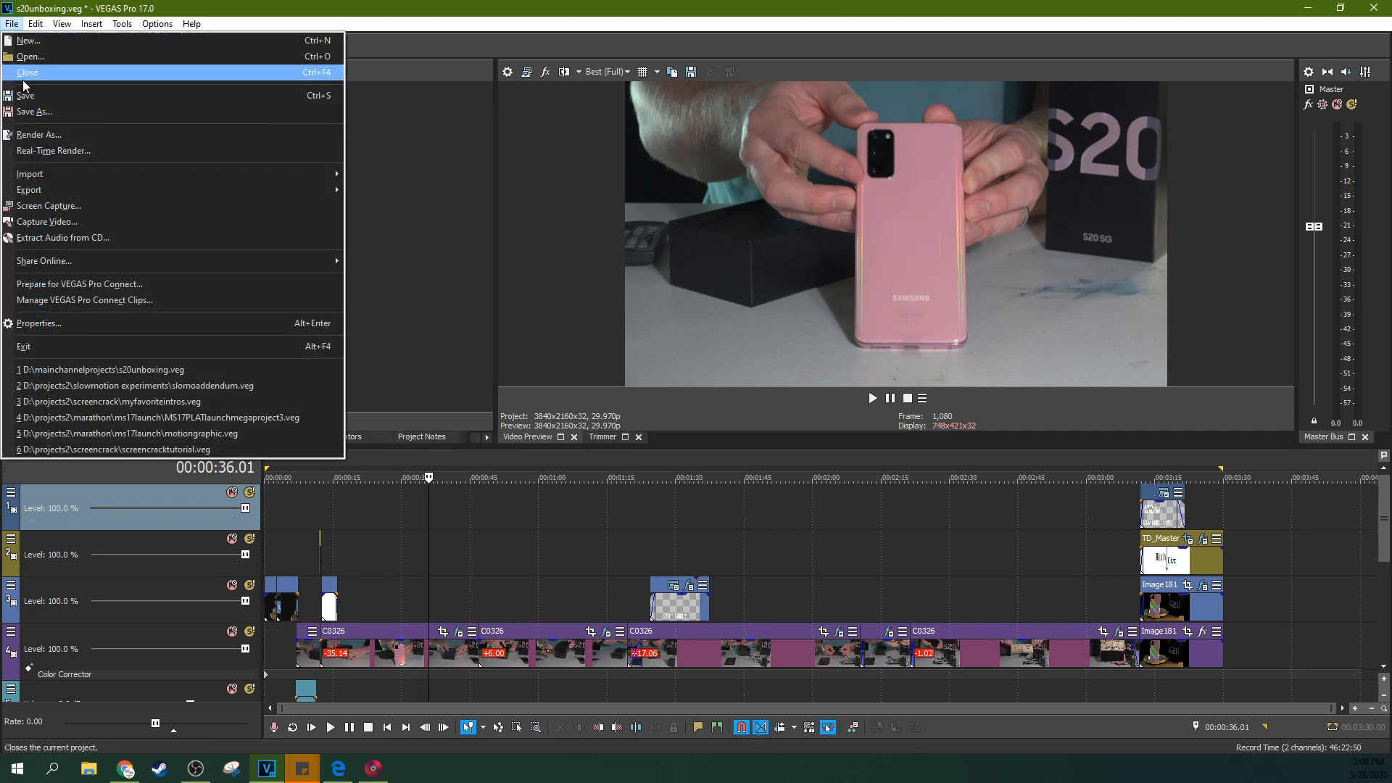
{"action": "left_click", "coordinate": [44, 133]}
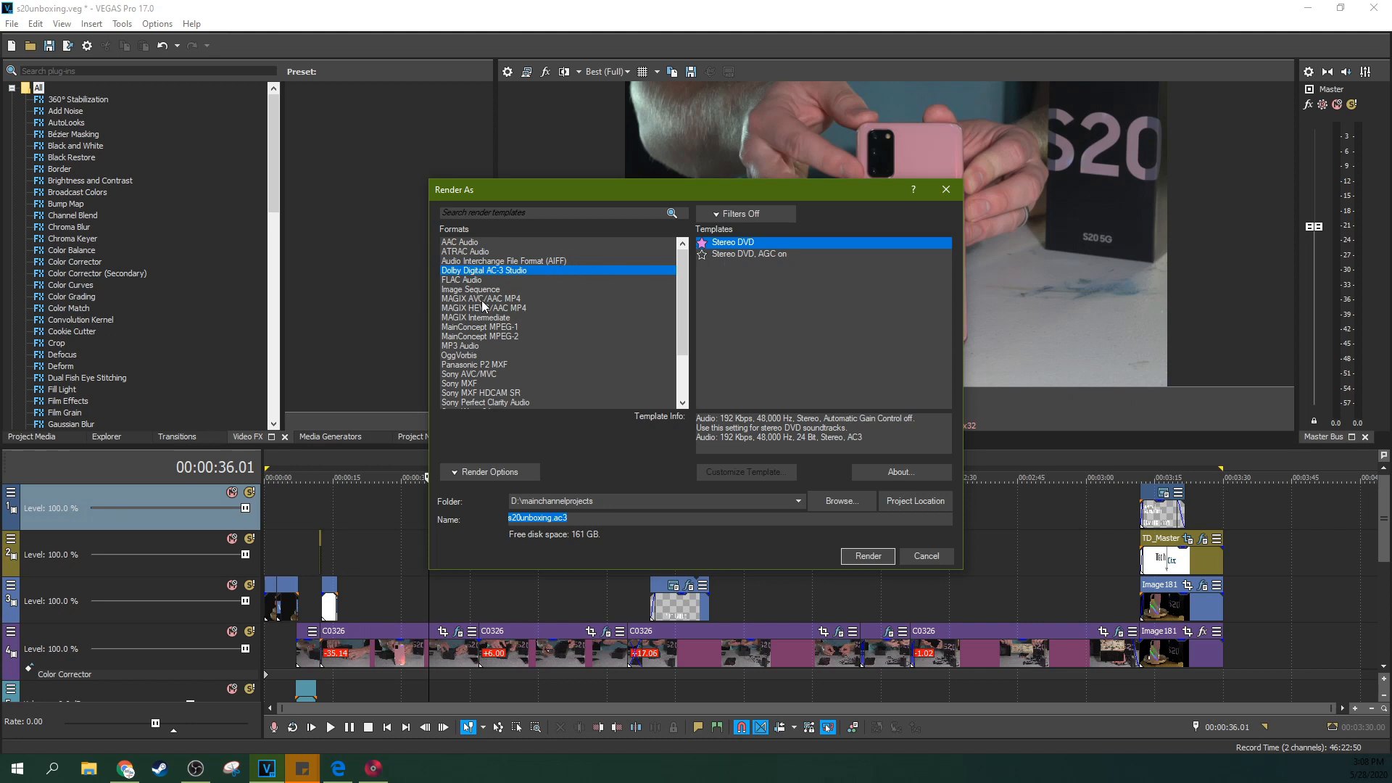
{"action": "left_click", "coordinate": [491, 336]}
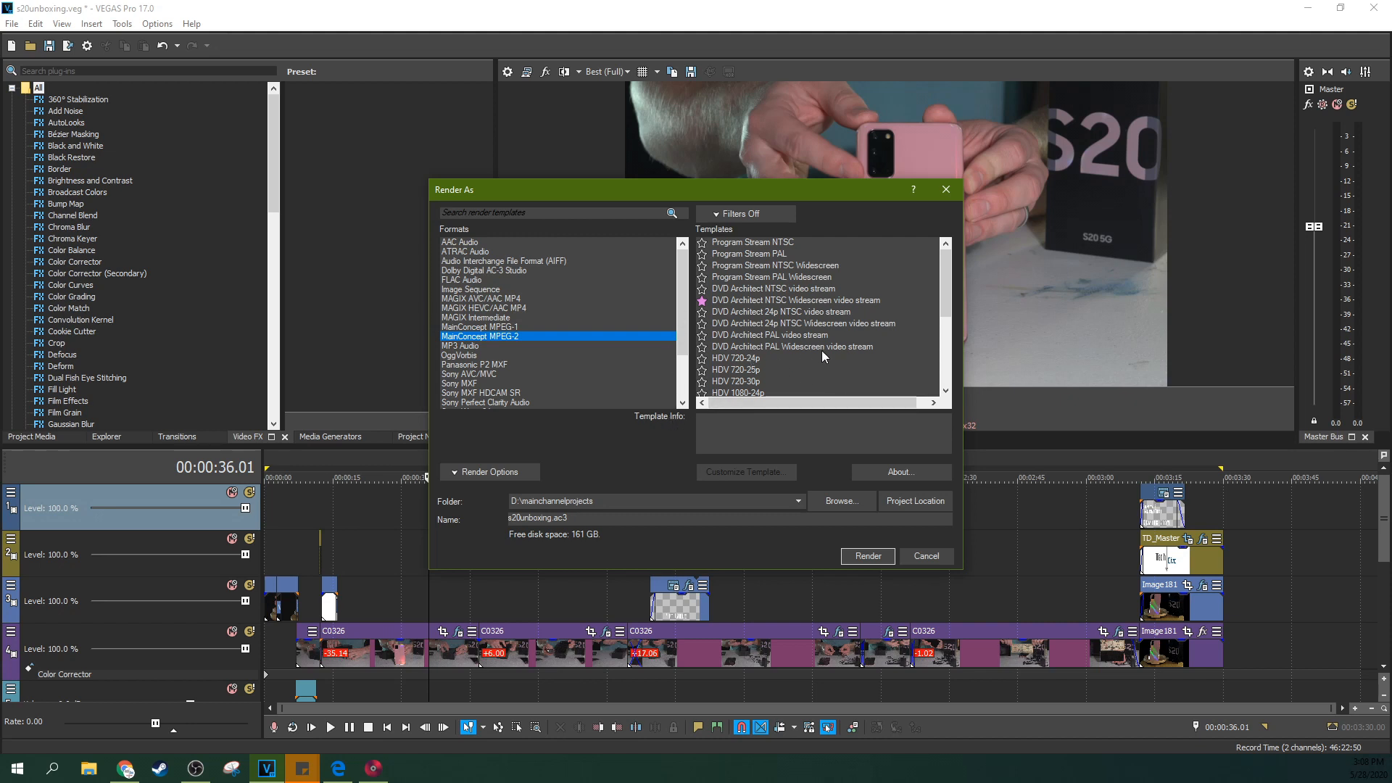
{"action": "scroll", "coordinate": [777, 311], "scroll_direction": "down", "scroll_amount": 3}
{"action": "scroll", "coordinate": [777, 311], "scroll_direction": "up", "scroll_amount": 3}
{"action": "left_click", "coordinate": [756, 298]}
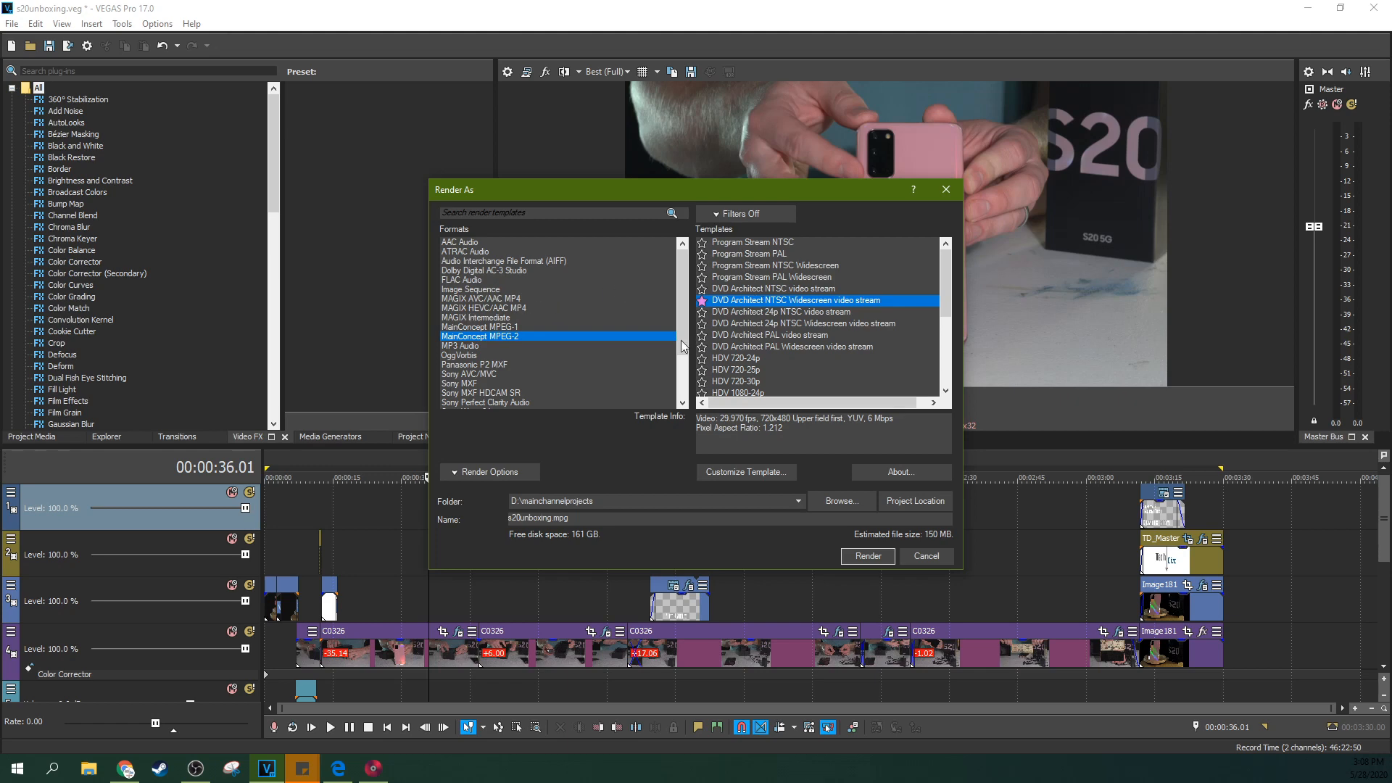
Check the project in DVD Architect, return to VEGAS Pro and reselect the DVD Architect NTSC Widescreen video stream template.
{"action": "left_click", "coordinate": [373, 768]}
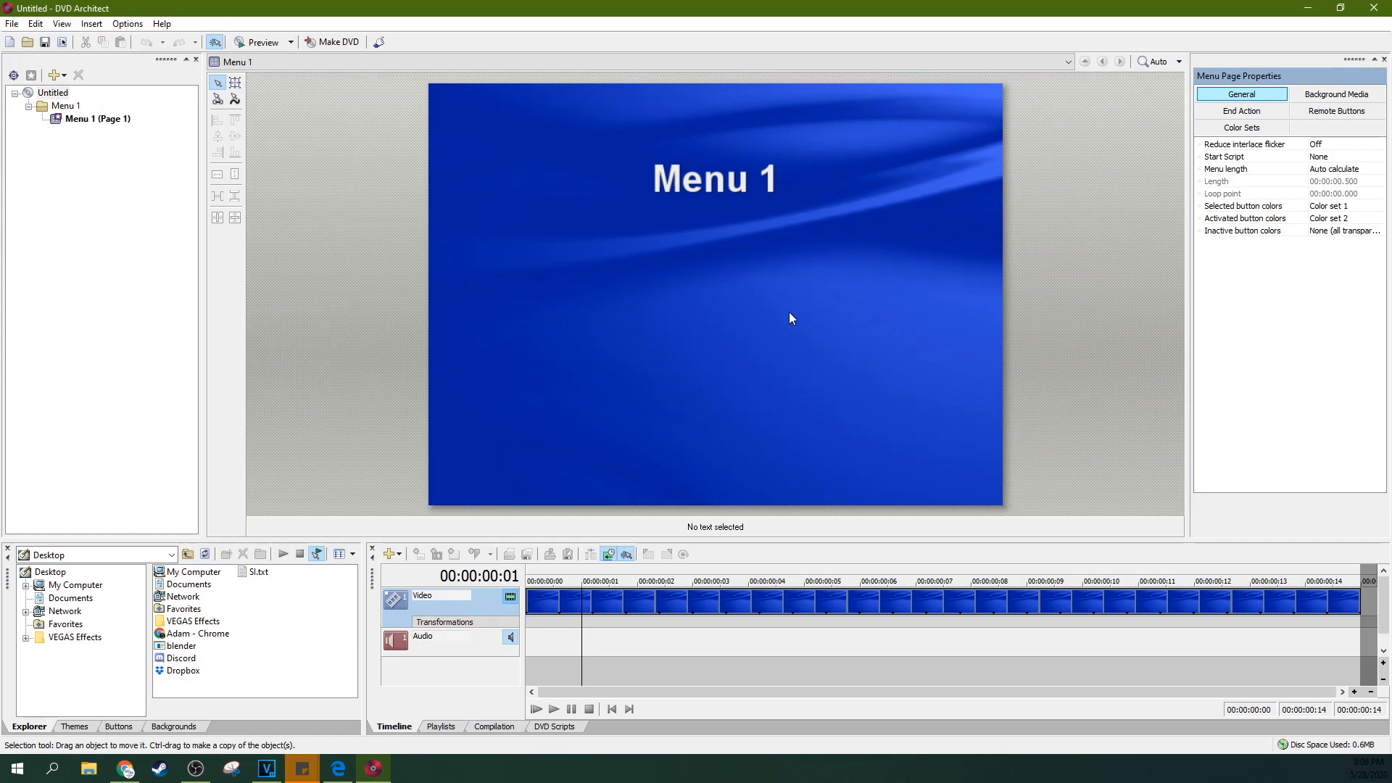
{"action": "left_click", "coordinate": [1308, 8]}
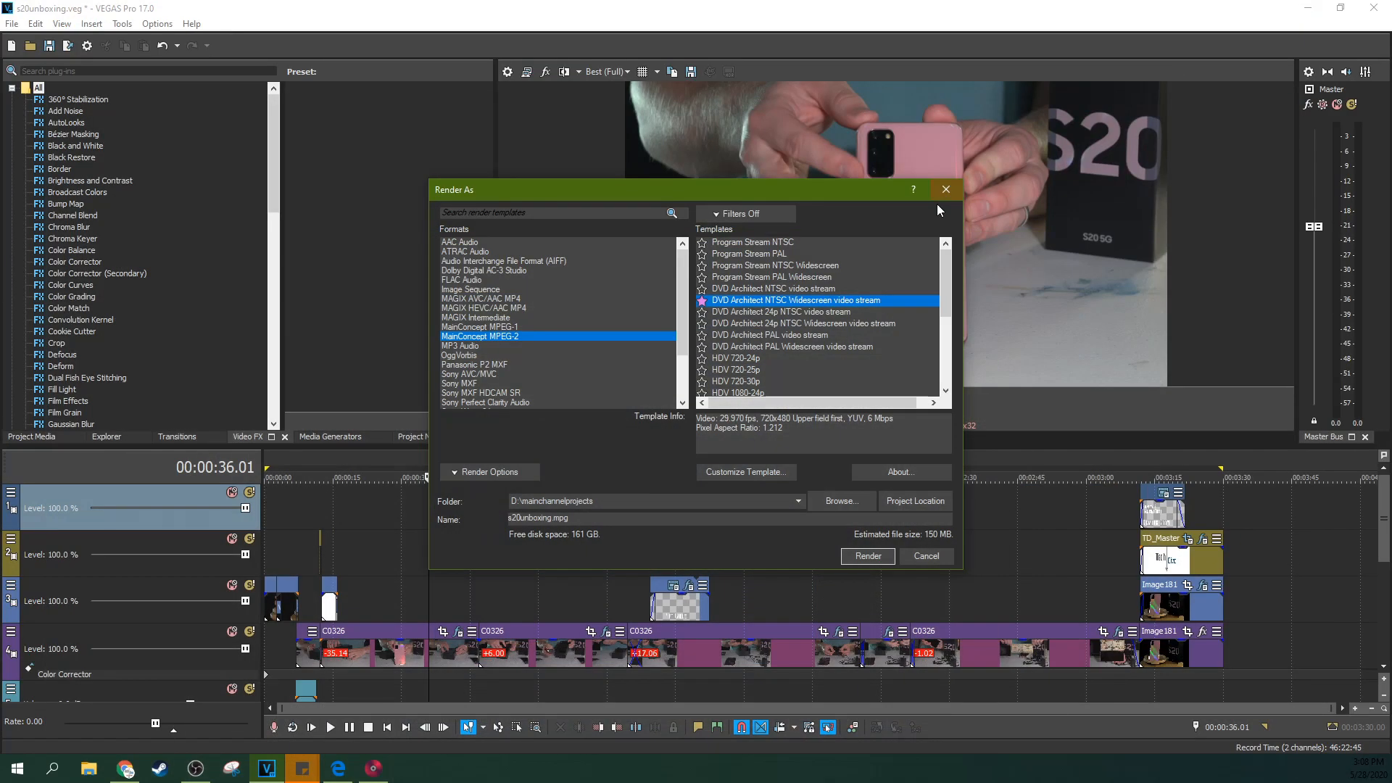
{"action": "left_click", "coordinate": [754, 316]}
{"action": "left_click", "coordinate": [756, 303]}
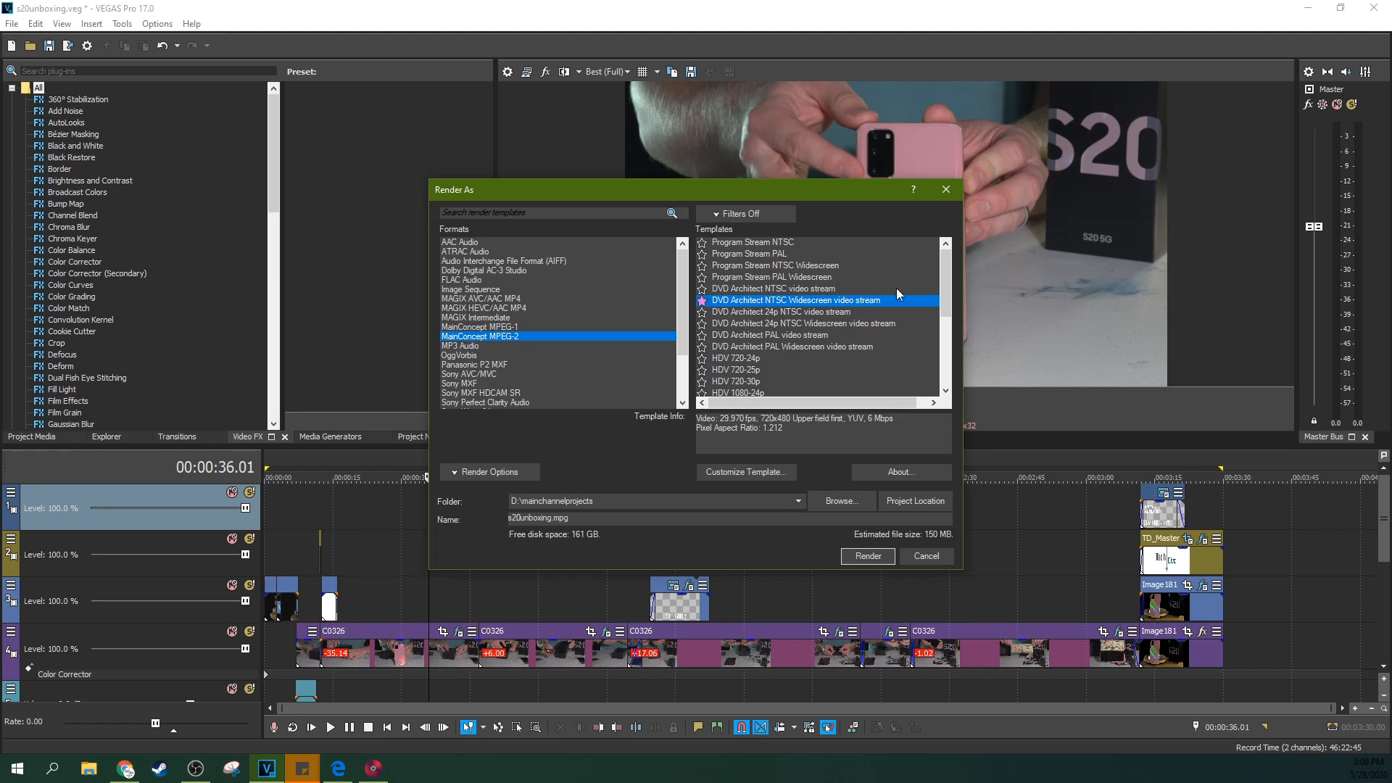
{"action": "left_click_drag", "start_coordinate": [734, 189], "coordinate": [444, 171]}
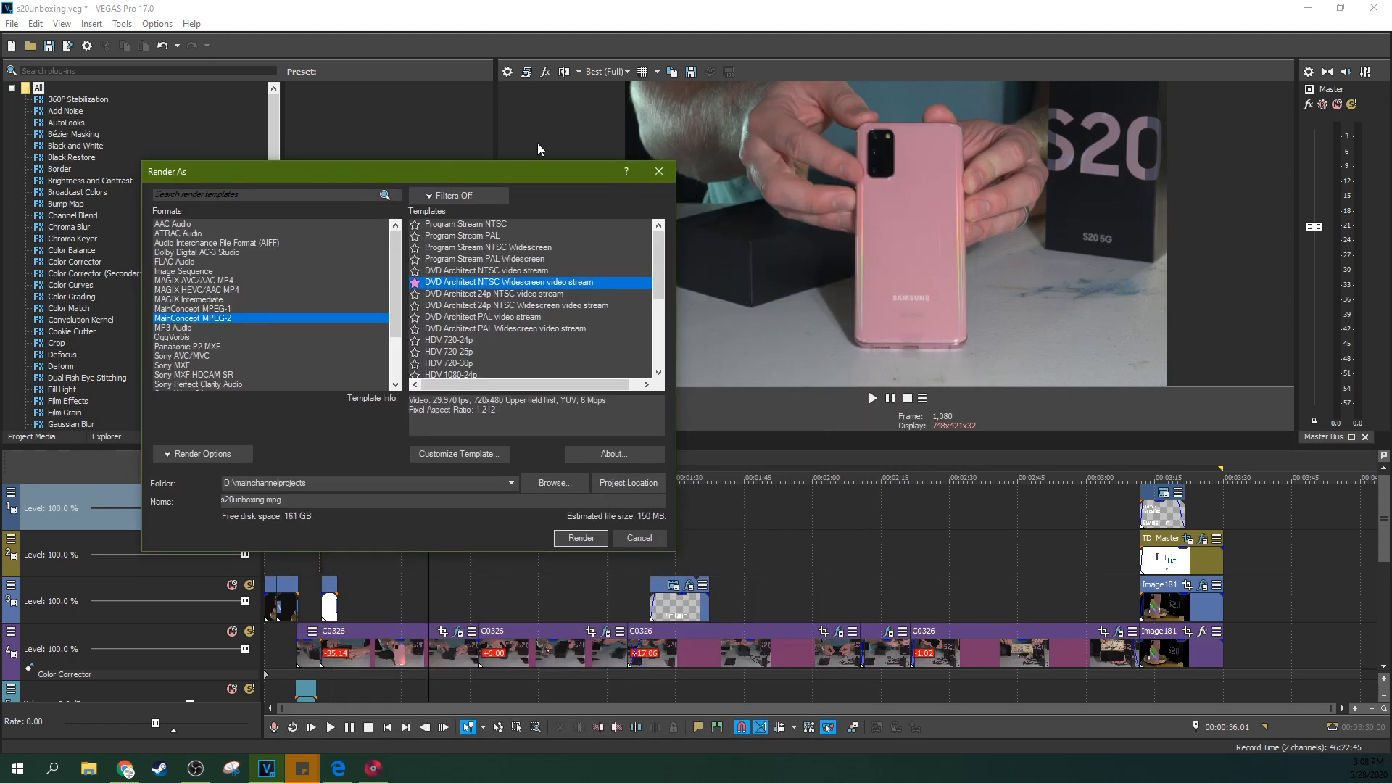
{"action": "left_click_drag", "start_coordinate": [539, 181], "coordinate": [693, 198]}
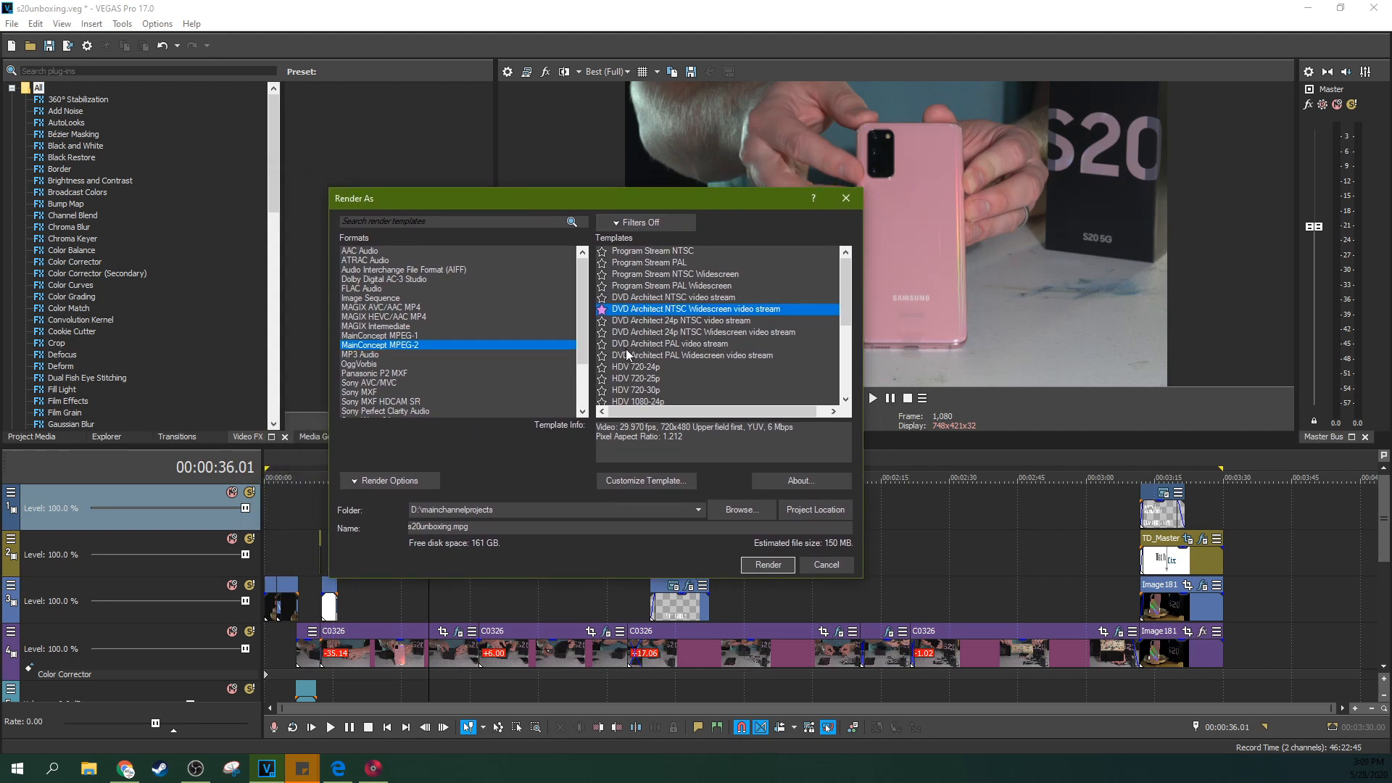
Examine the list of MainConcept MPEG-2 templates, including the details of the Blu-ray 1920x1080-24p, 25 Mbps video stream.
{"action": "scroll", "coordinate": [664, 334], "scroll_direction": "down", "scroll_amount": 1}
{"action": "scroll", "coordinate": [664, 356], "scroll_direction": "up", "scroll_amount": 1}
{"action": "left_click_drag", "start_coordinate": [660, 427], "coordinate": [696, 427]}
{"action": "scroll", "coordinate": [693, 325], "scroll_direction": "down", "scroll_amount": 3}
{"action": "scroll", "coordinate": [693, 321], "scroll_direction": "down", "scroll_amount": 2}
{"action": "left_click_drag", "start_coordinate": [646, 297], "coordinate": [654, 371]}
{"action": "scroll", "coordinate": [660, 377], "scroll_direction": "up", "scroll_amount": 1}
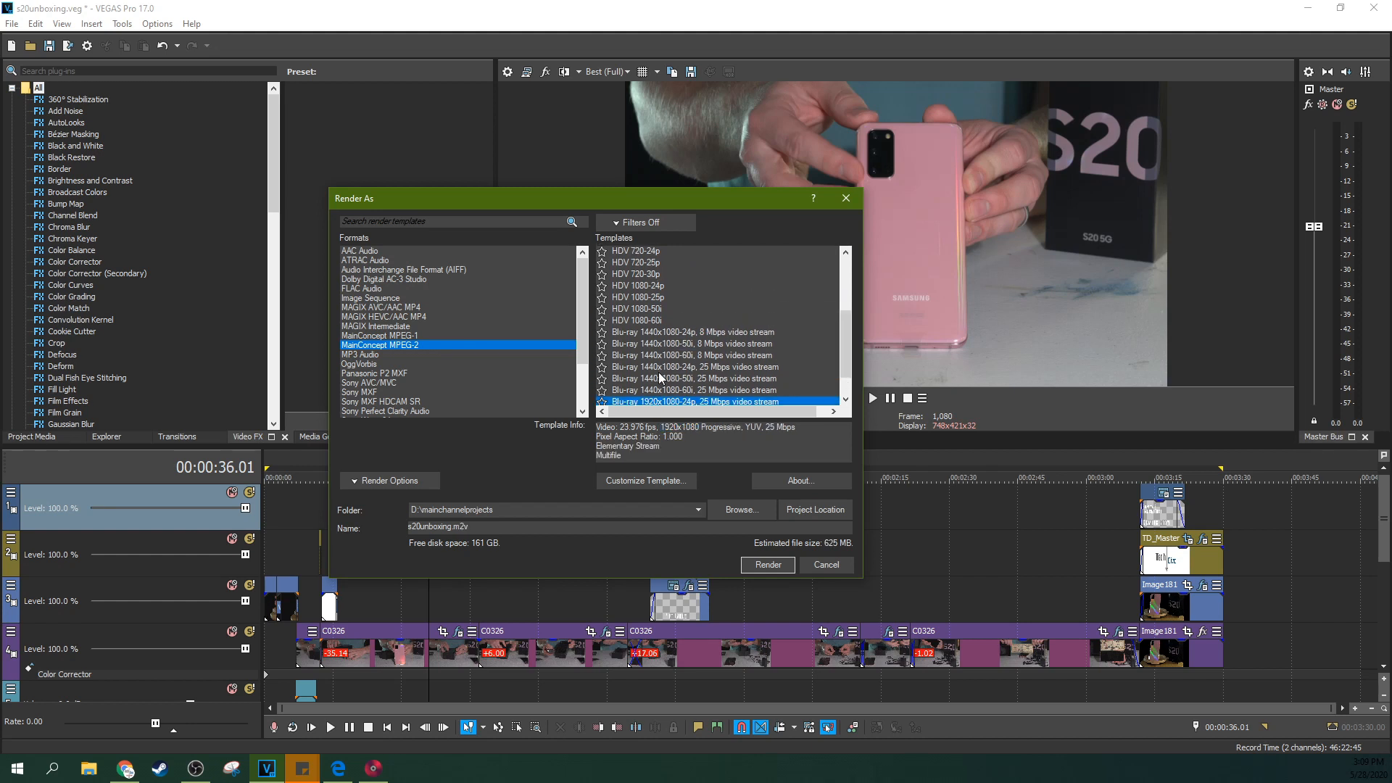
{"action": "scroll", "coordinate": [658, 372], "scroll_direction": "up", "scroll_amount": 3}
{"action": "scroll", "coordinate": [659, 372], "scroll_direction": "down", "scroll_amount": 4}
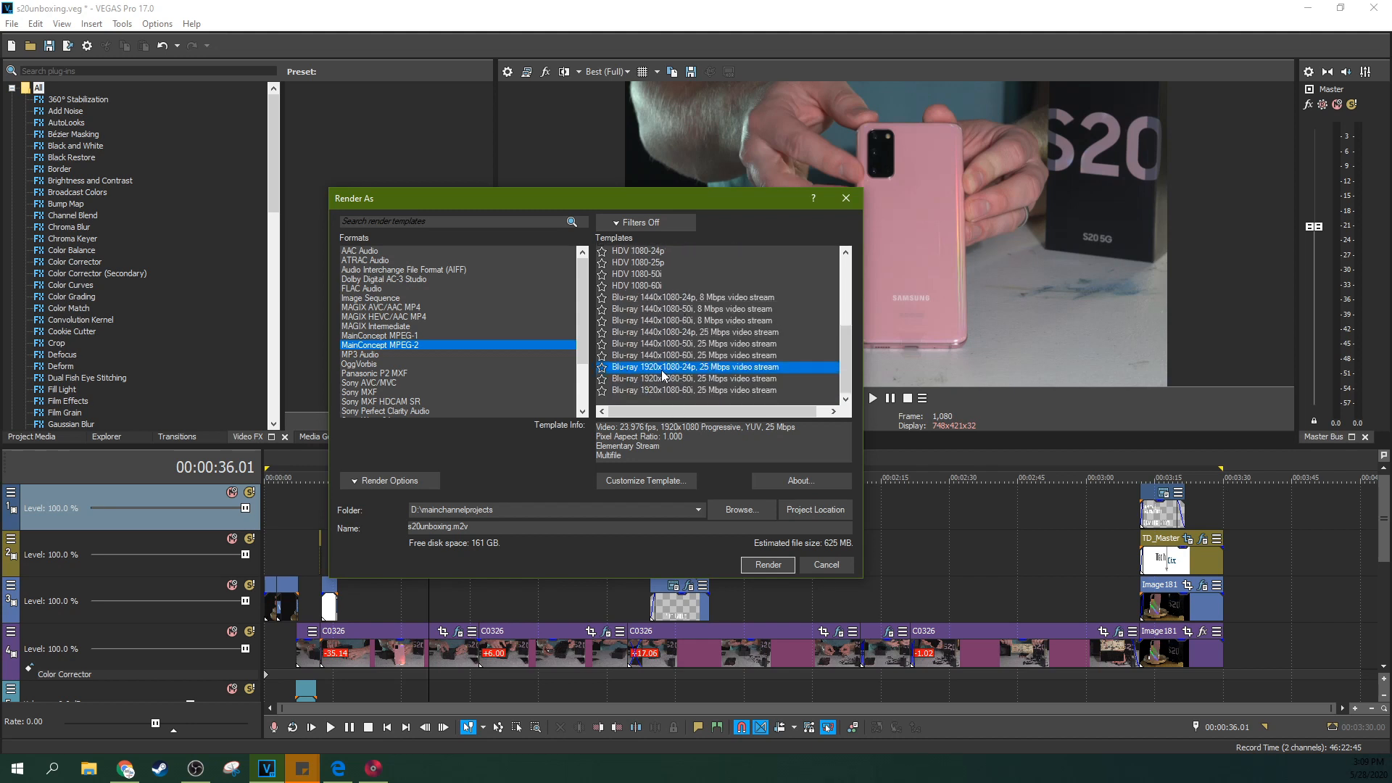
{"action": "scroll", "coordinate": [660, 367], "scroll_direction": "up", "scroll_amount": 4}
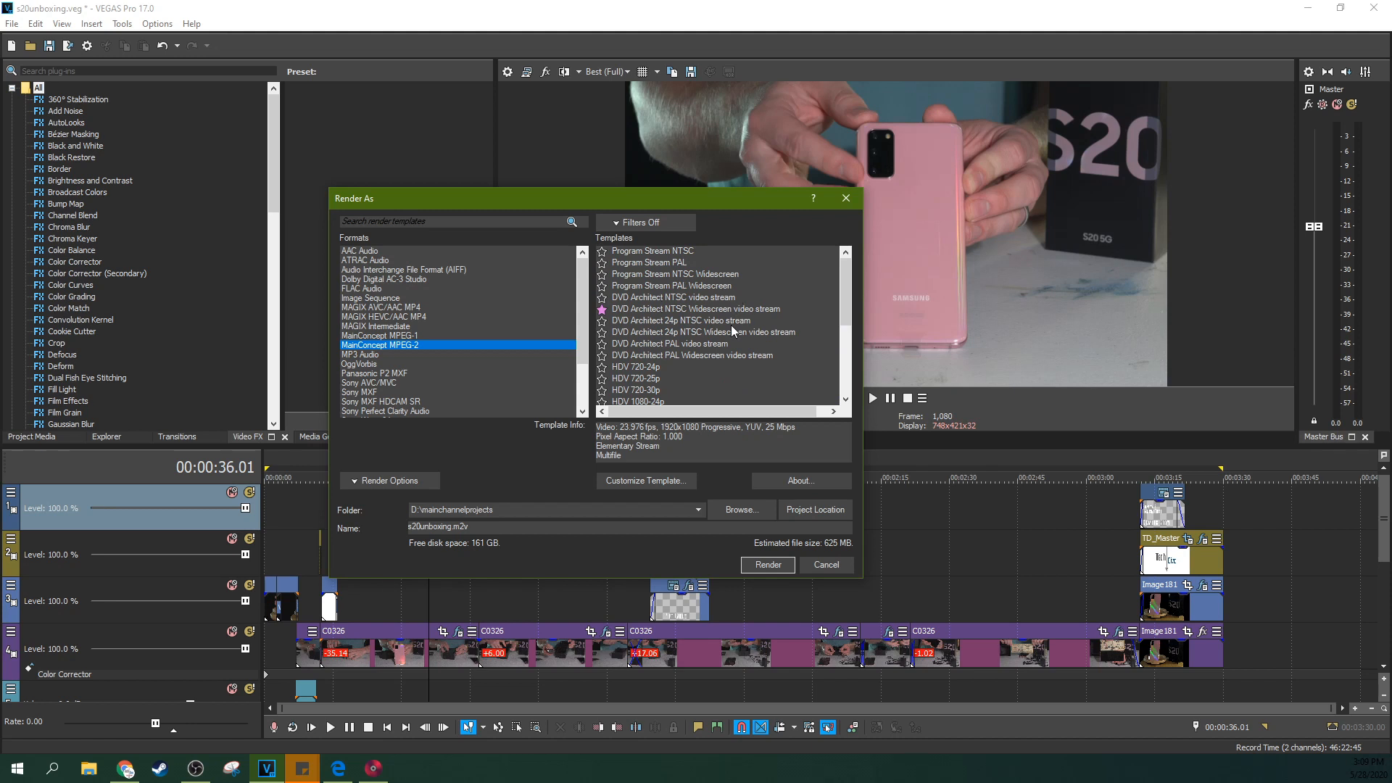
Select the DVD Architect 24p NTSC video stream template and mark it as a favorite.
{"action": "left_click", "coordinate": [639, 309]}
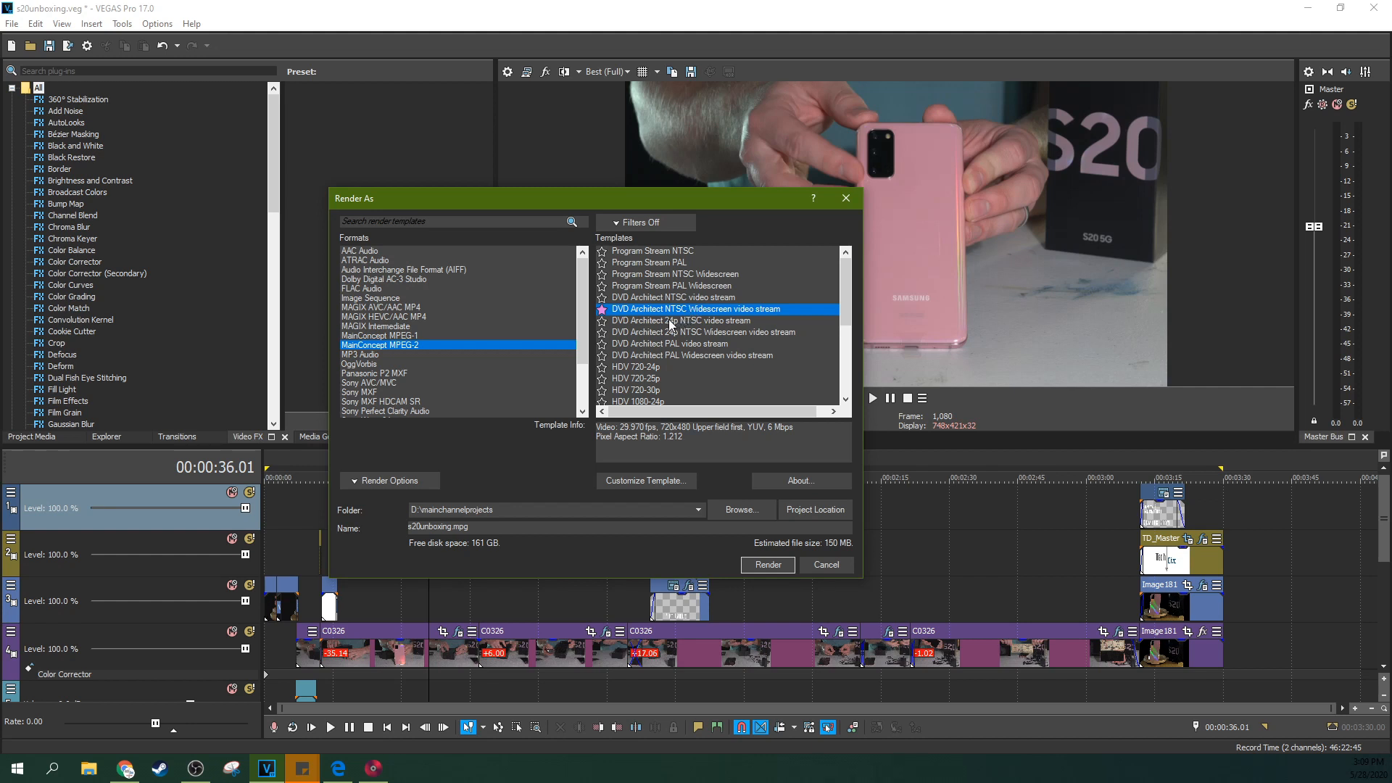
{"action": "left_click", "coordinate": [635, 323]}
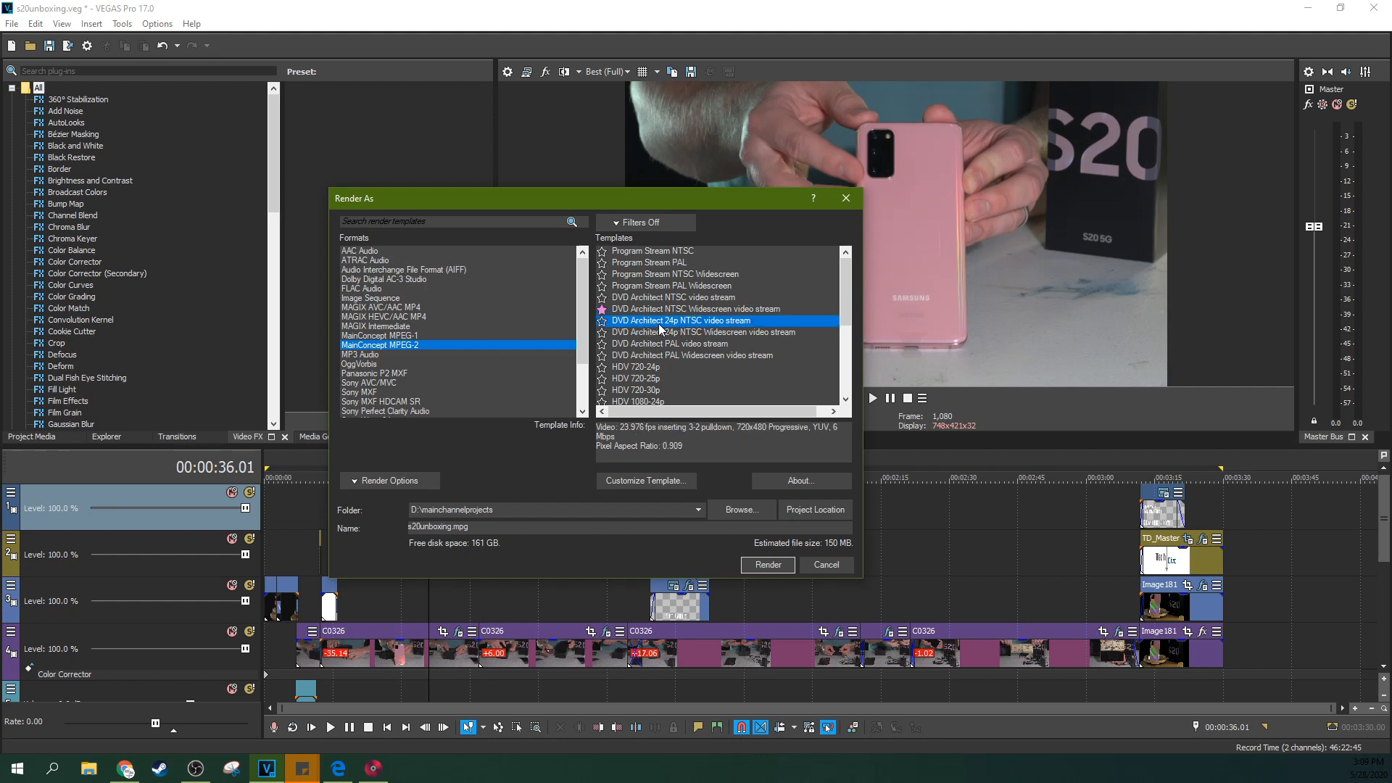
{"action": "left_click", "coordinate": [603, 322]}
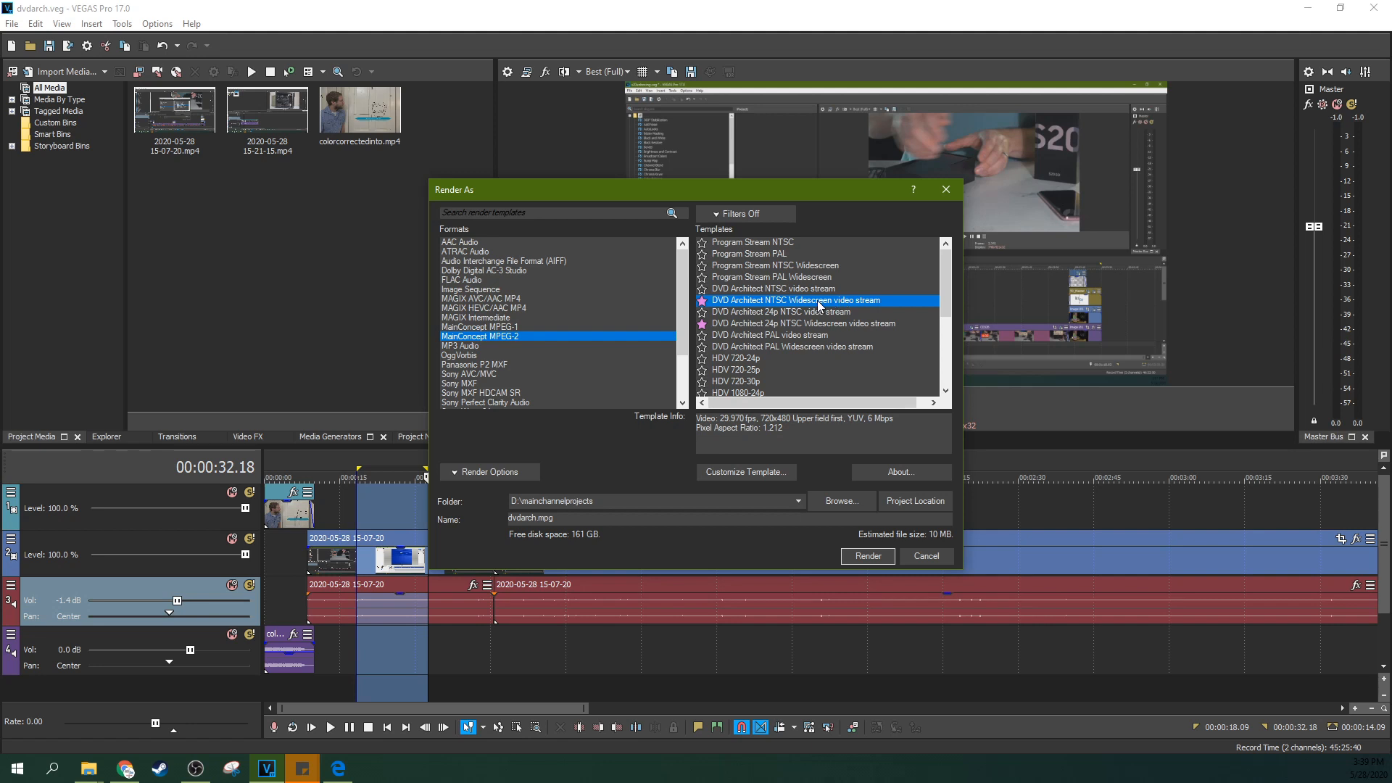
Compare the details of the DVD Architect NTSC and NTSC Widescreen video stream templates in the dvdarch project's render settings.
{"action": "key", "text": "Up"}
{"action": "key", "text": "Down"}
{"action": "key", "text": "Up"}
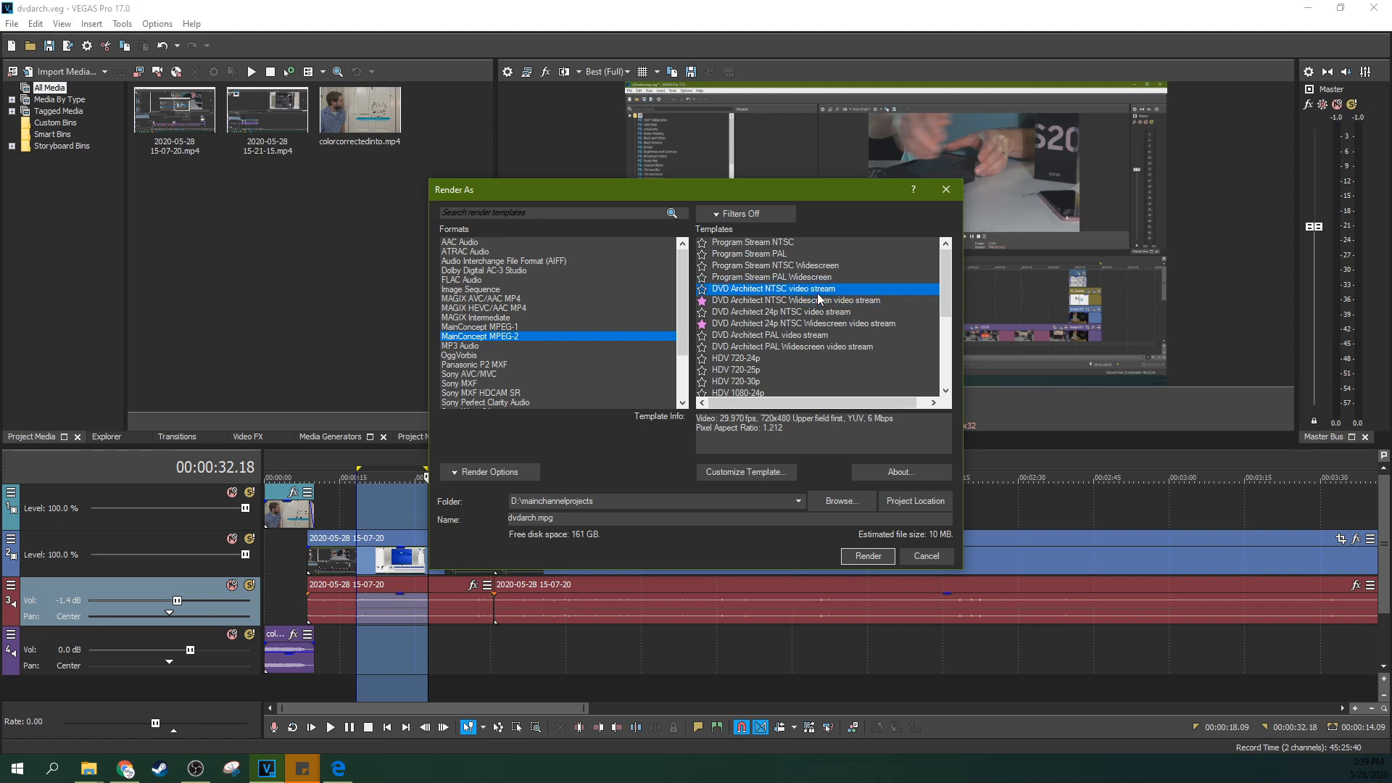
{"action": "left_click", "coordinate": [827, 302]}
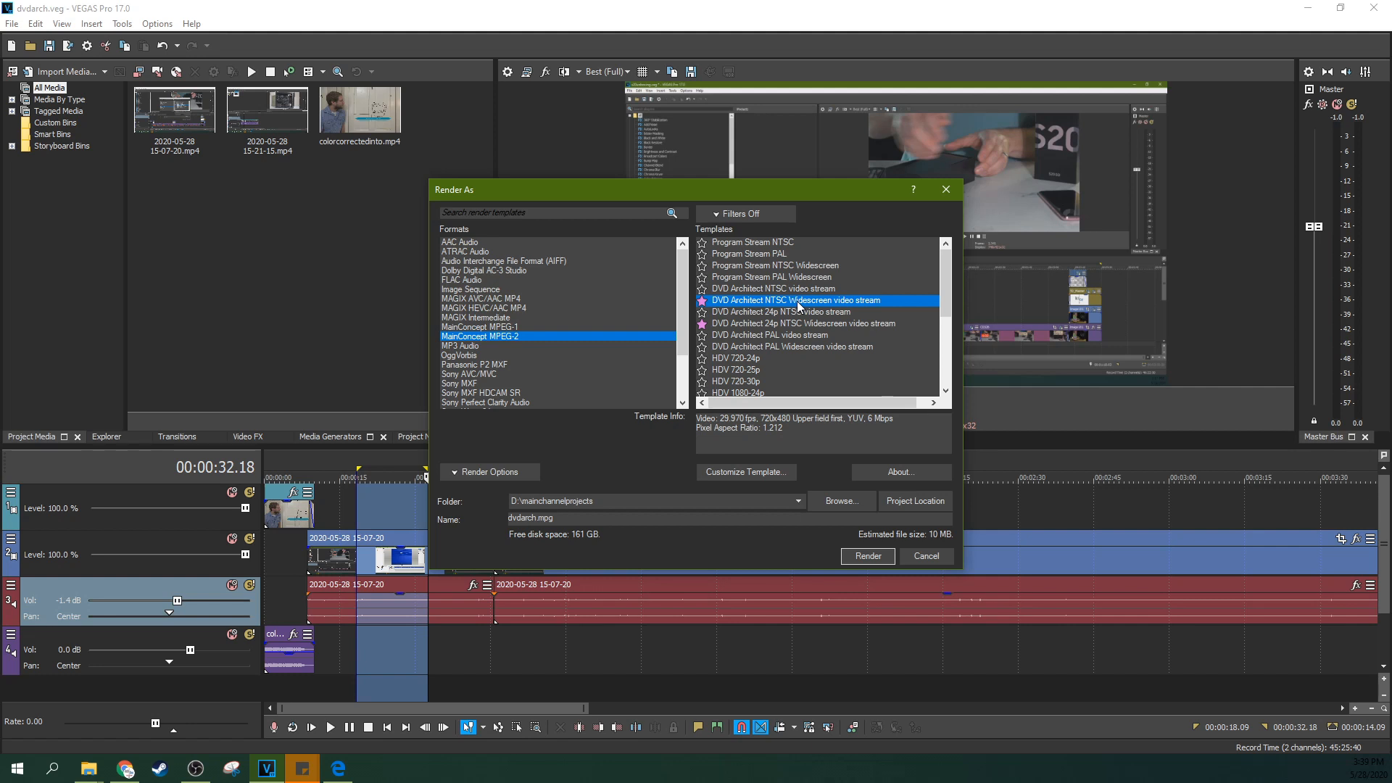
{"action": "left_click_drag", "start_coordinate": [818, 197], "coordinate": [550, 387]}
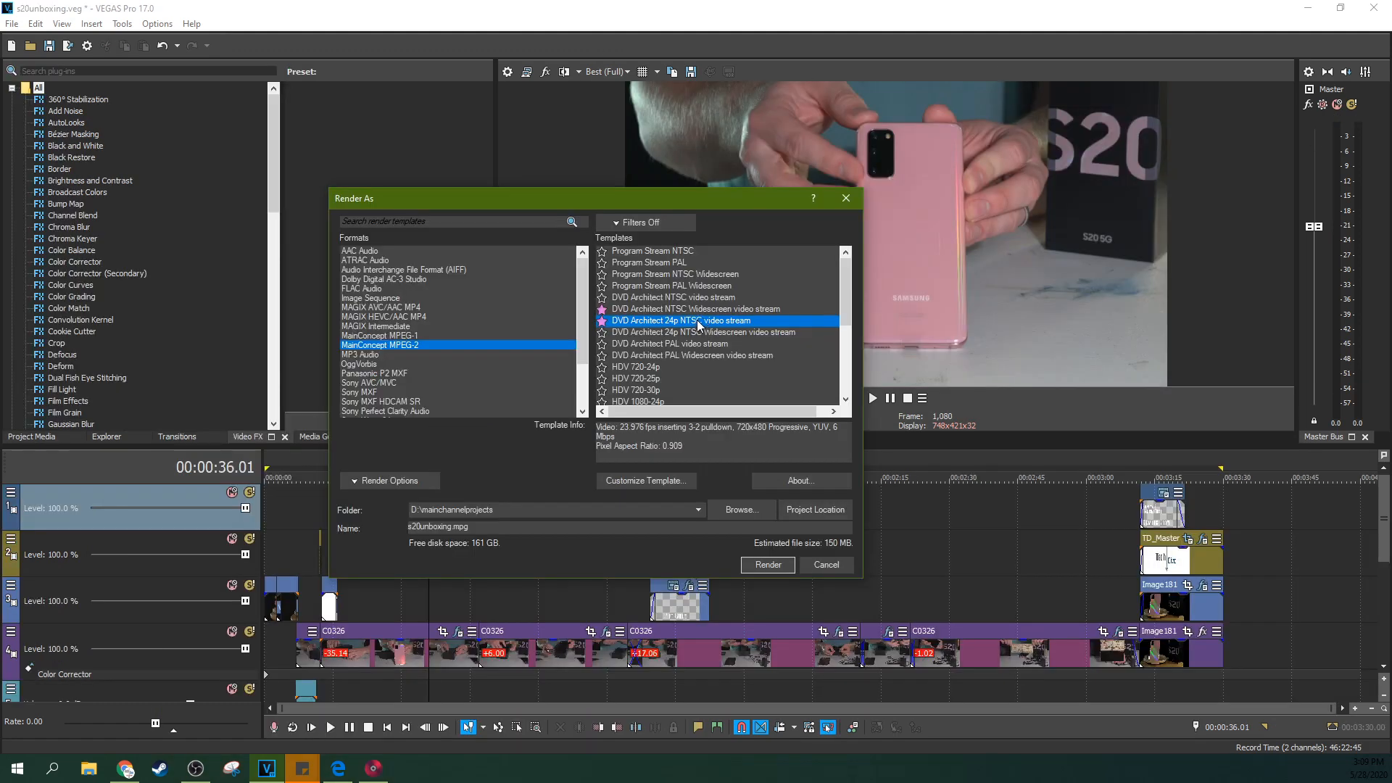
Compare the frame rate and resolution details of the DVD Architect PAL, PAL Widescreen, 24p NTSC and 24p NTSC Widescreen templates.
{"action": "left_click", "coordinate": [676, 345]}
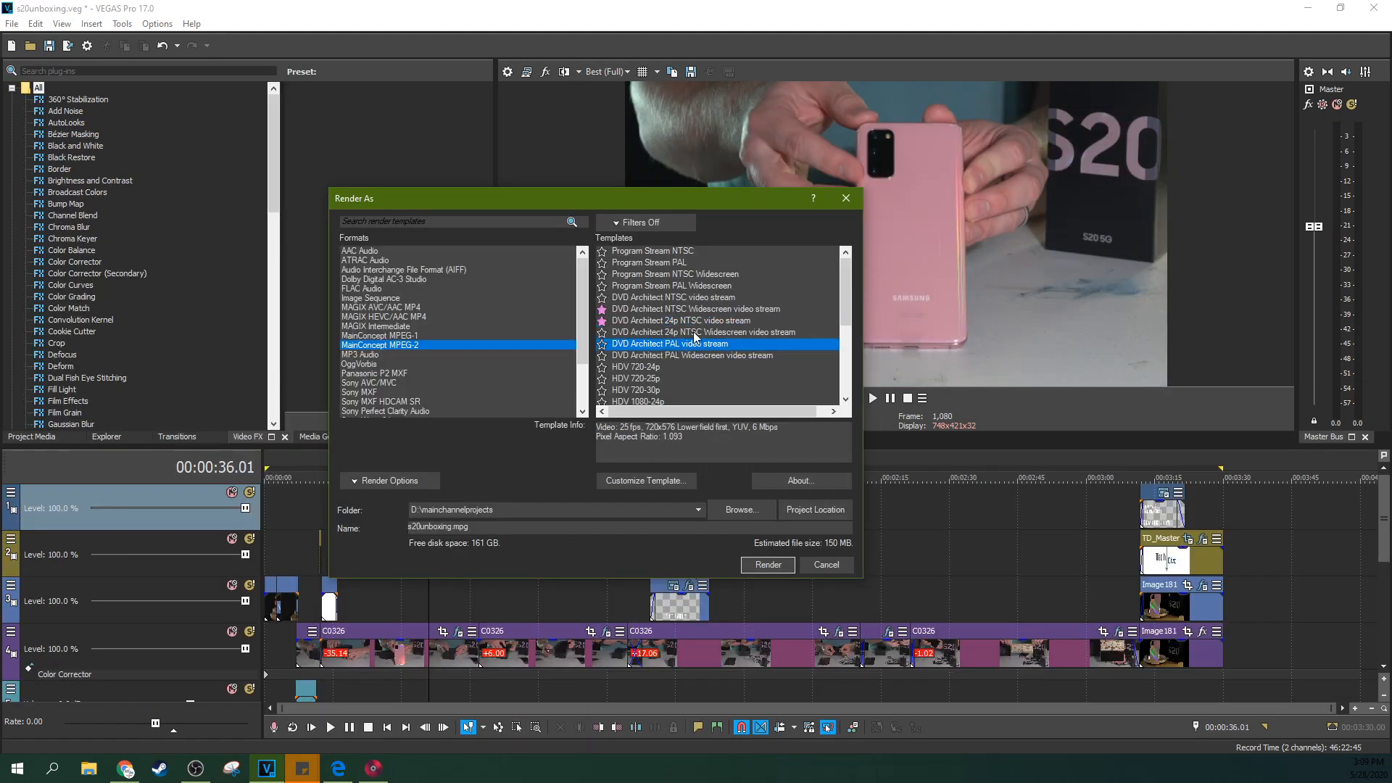
{"action": "left_click", "coordinate": [689, 331]}
{"action": "left_click", "coordinate": [704, 321]}
{"action": "left_click", "coordinate": [684, 346]}
{"action": "left_click", "coordinate": [680, 354]}
{"action": "left_click", "coordinate": [680, 348]}
{"action": "left_click", "coordinate": [680, 355]}
{"action": "left_click", "coordinate": [688, 345]}
{"action": "left_click", "coordinate": [695, 322]}
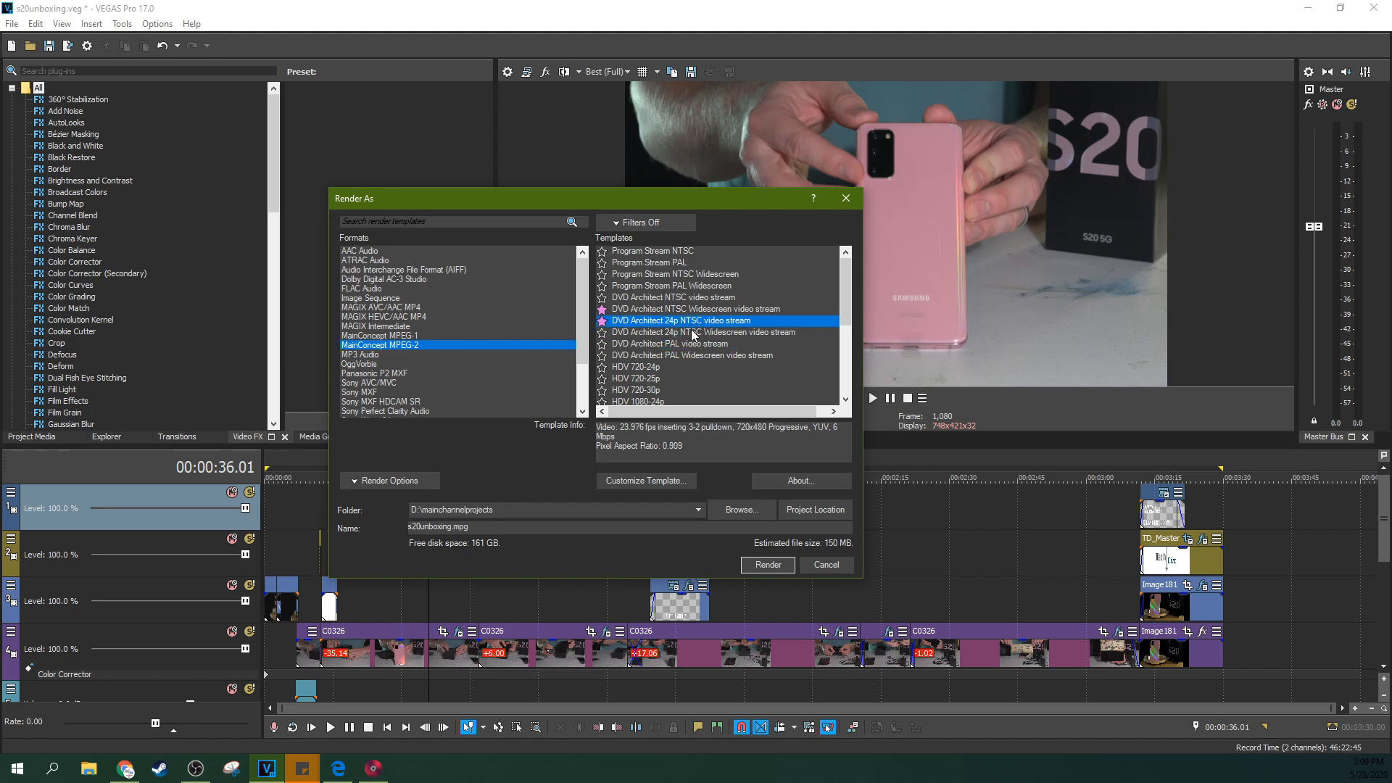
{"action": "left_click", "coordinate": [691, 344]}
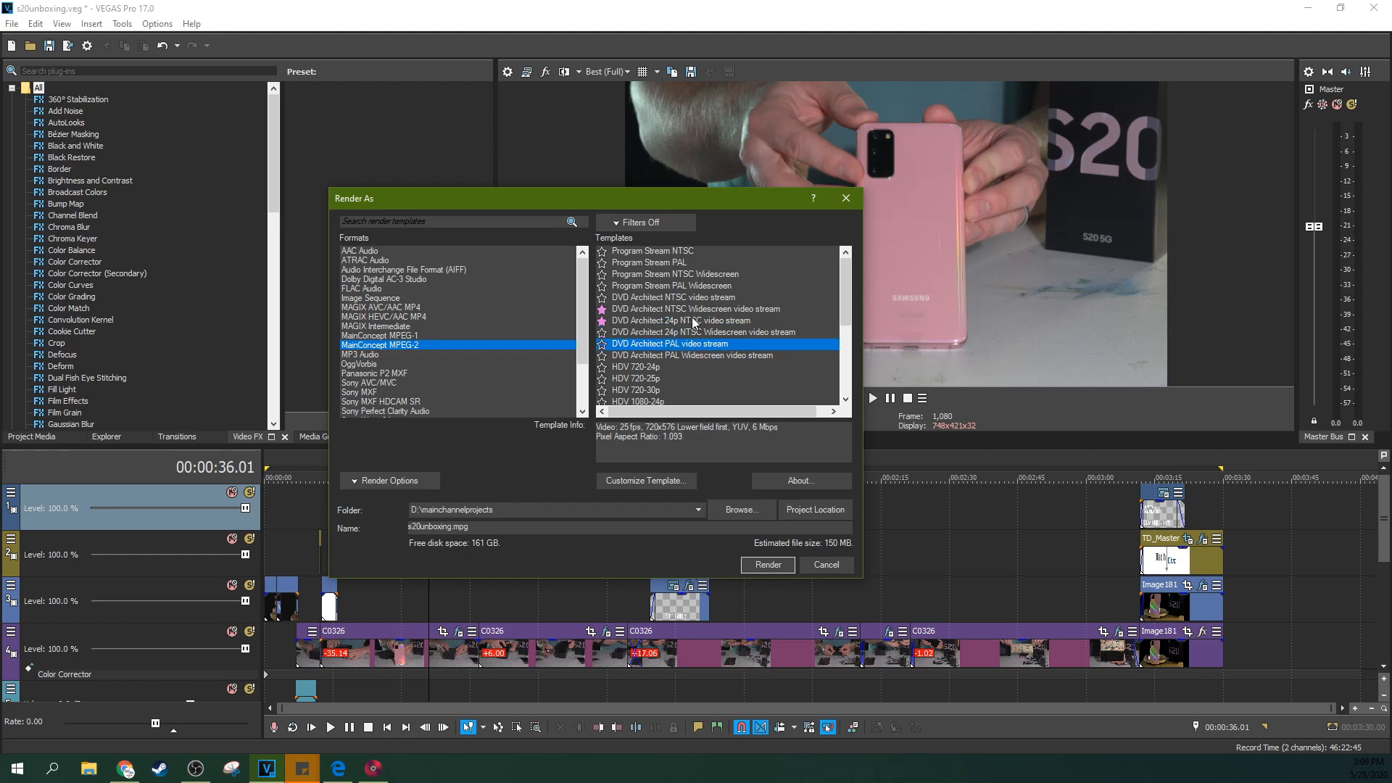
{"action": "left_click", "coordinate": [692, 321]}
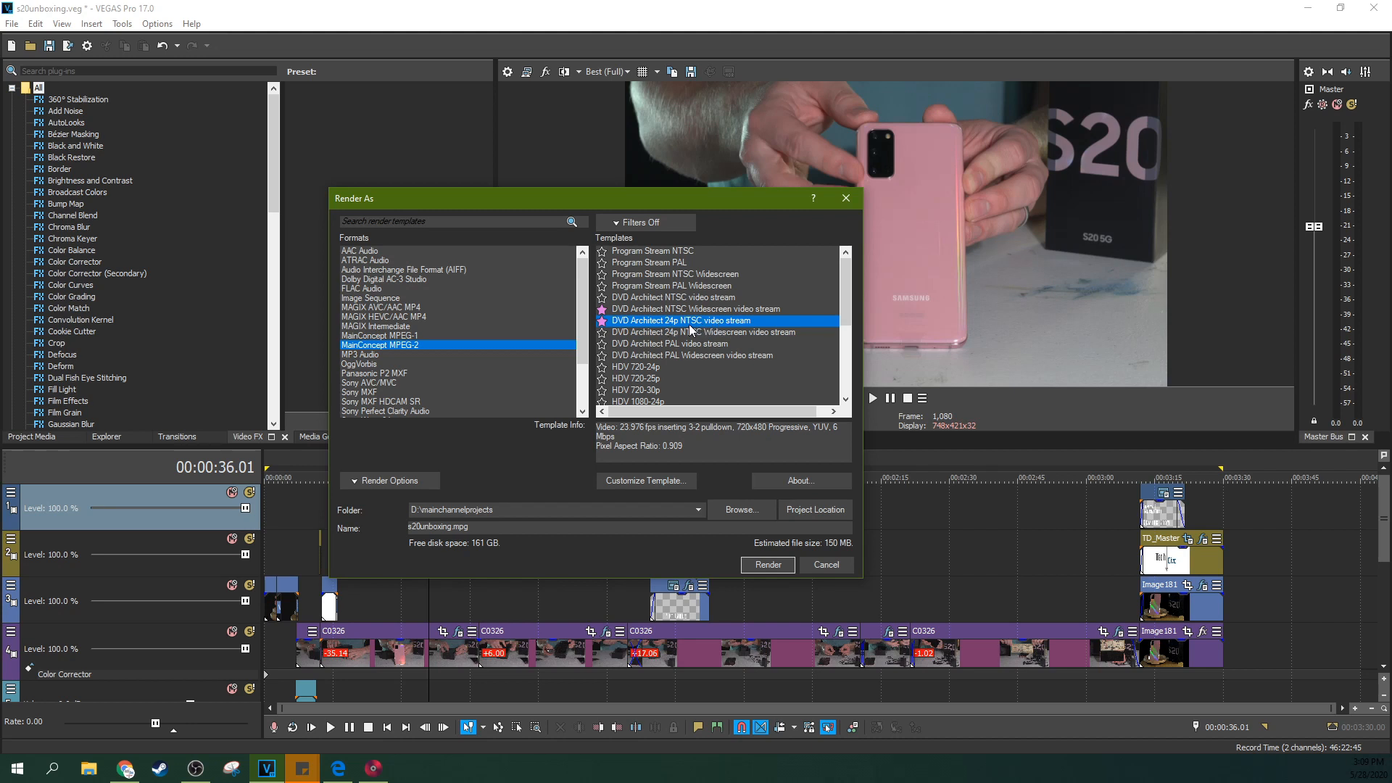
{"action": "left_click", "coordinate": [662, 333]}
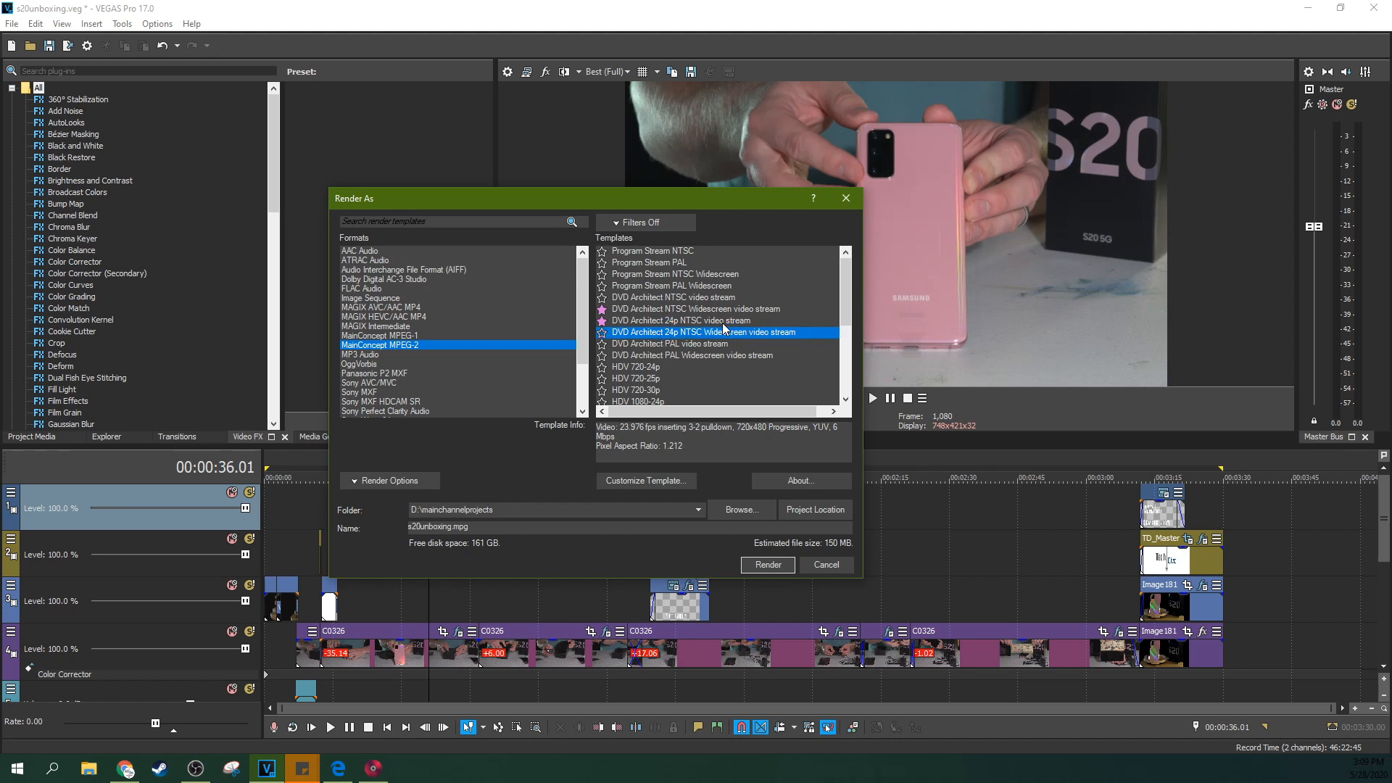
{"action": "left_click", "coordinate": [691, 323]}
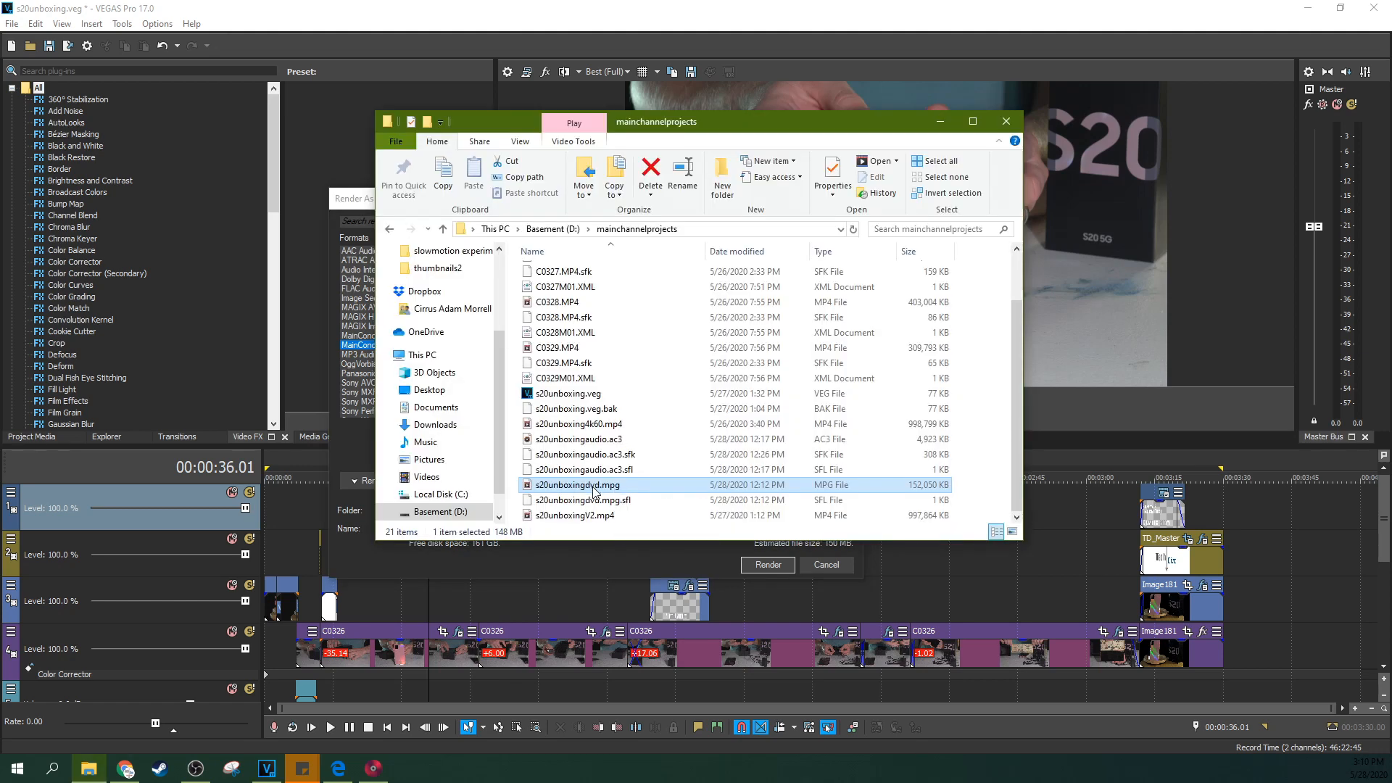
Review the properties of s20unboxingdvd.mpg in the mainchannelprojects folder, including security, details and previous versions, and close them.
{"action": "right_click", "coordinate": [593, 489]}
{"action": "left_click", "coordinate": [622, 711]}
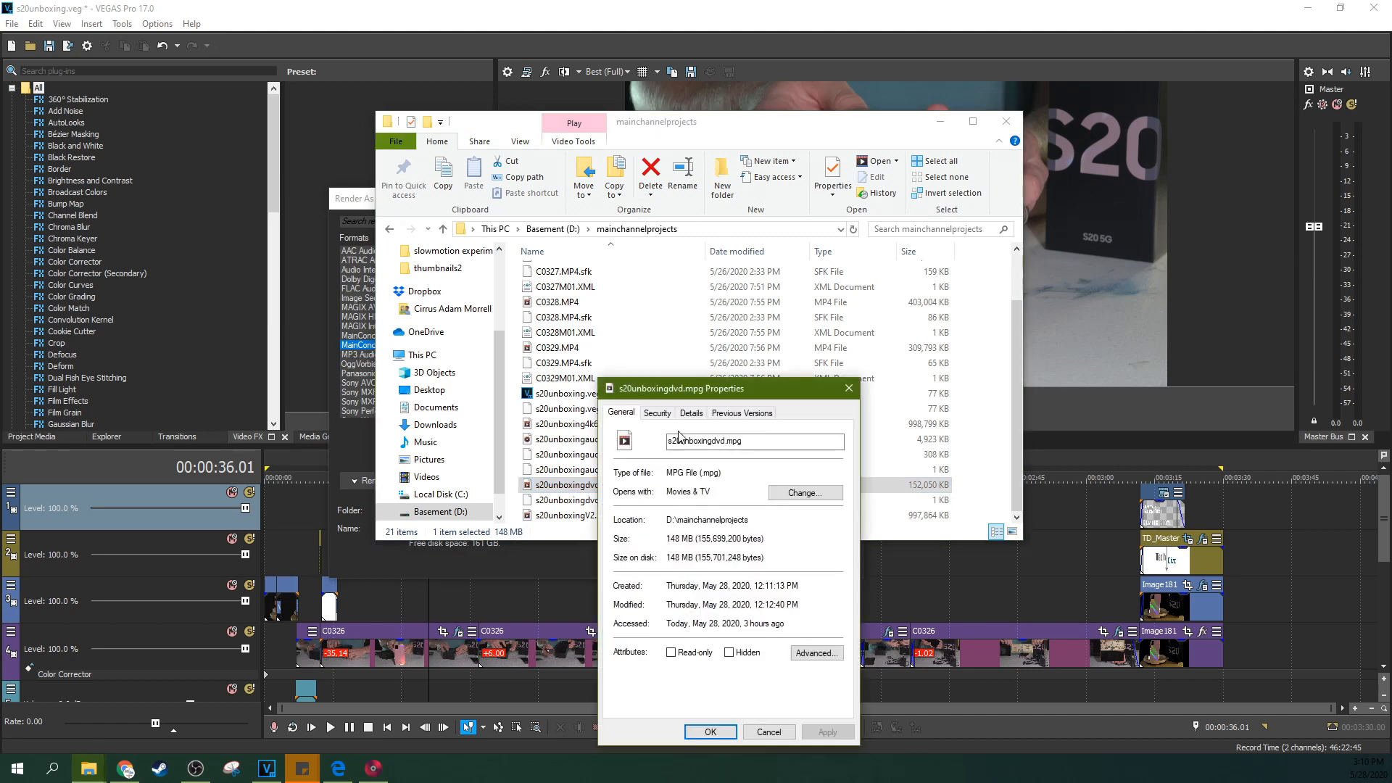
{"action": "left_click_drag", "start_coordinate": [690, 348], "coordinate": [627, 299]}
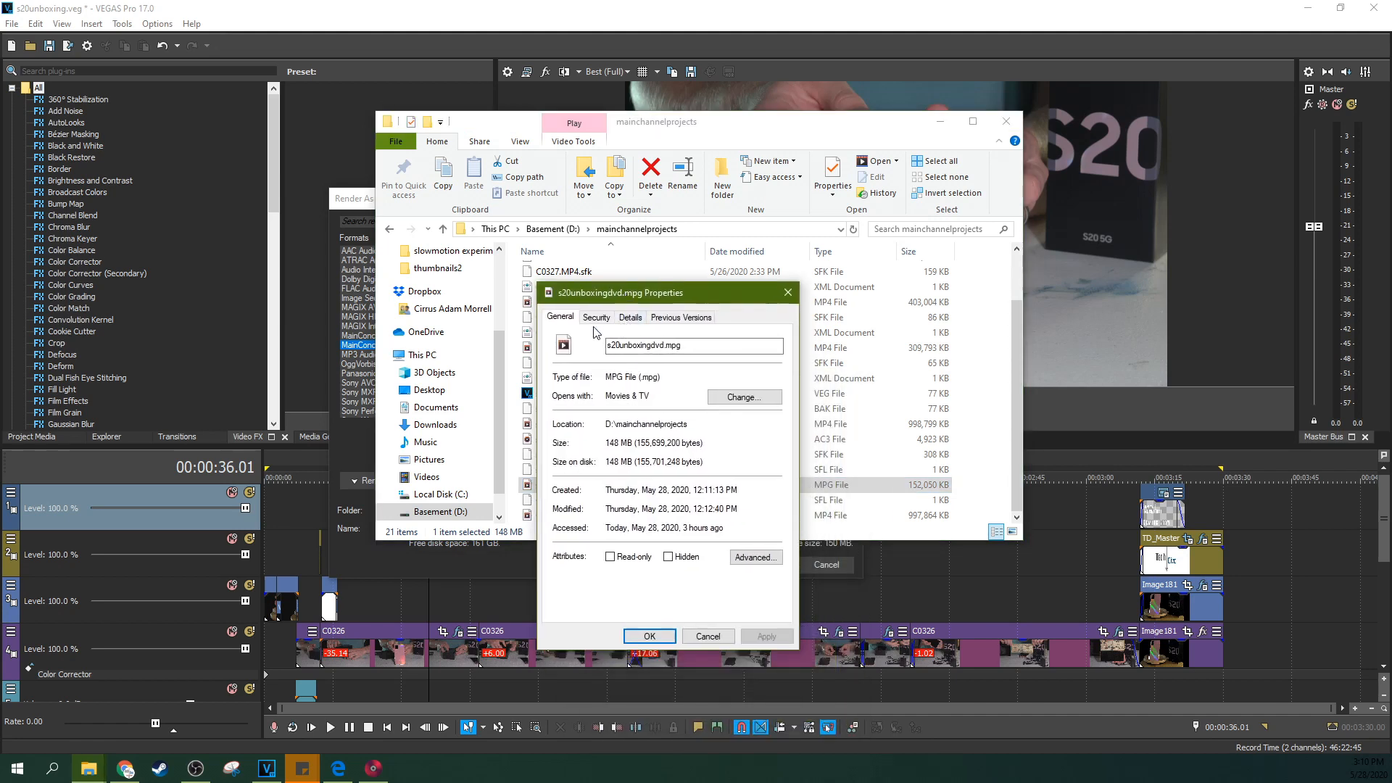
{"action": "left_click", "coordinate": [597, 320]}
{"action": "left_click", "coordinate": [623, 319]}
{"action": "left_click", "coordinate": [667, 318]}
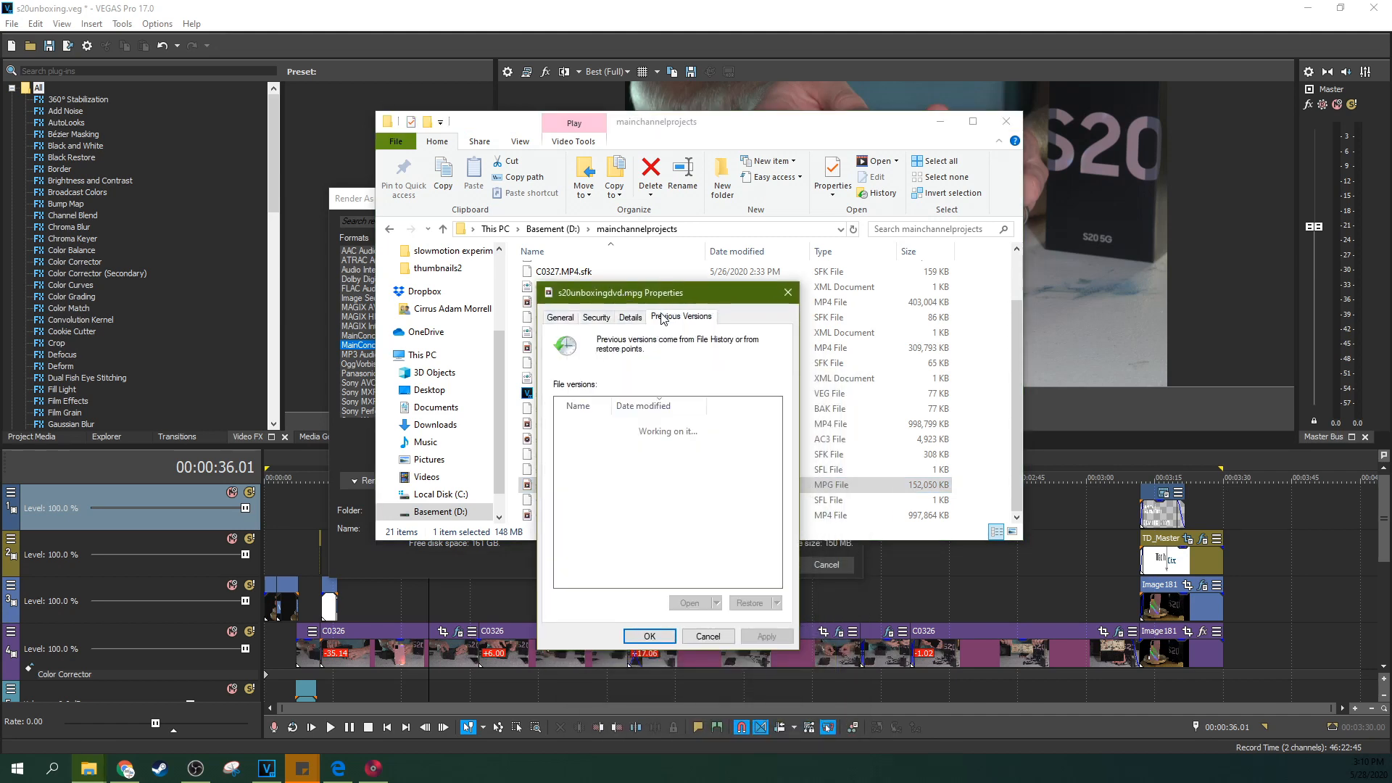
{"action": "left_click", "coordinate": [561, 317]}
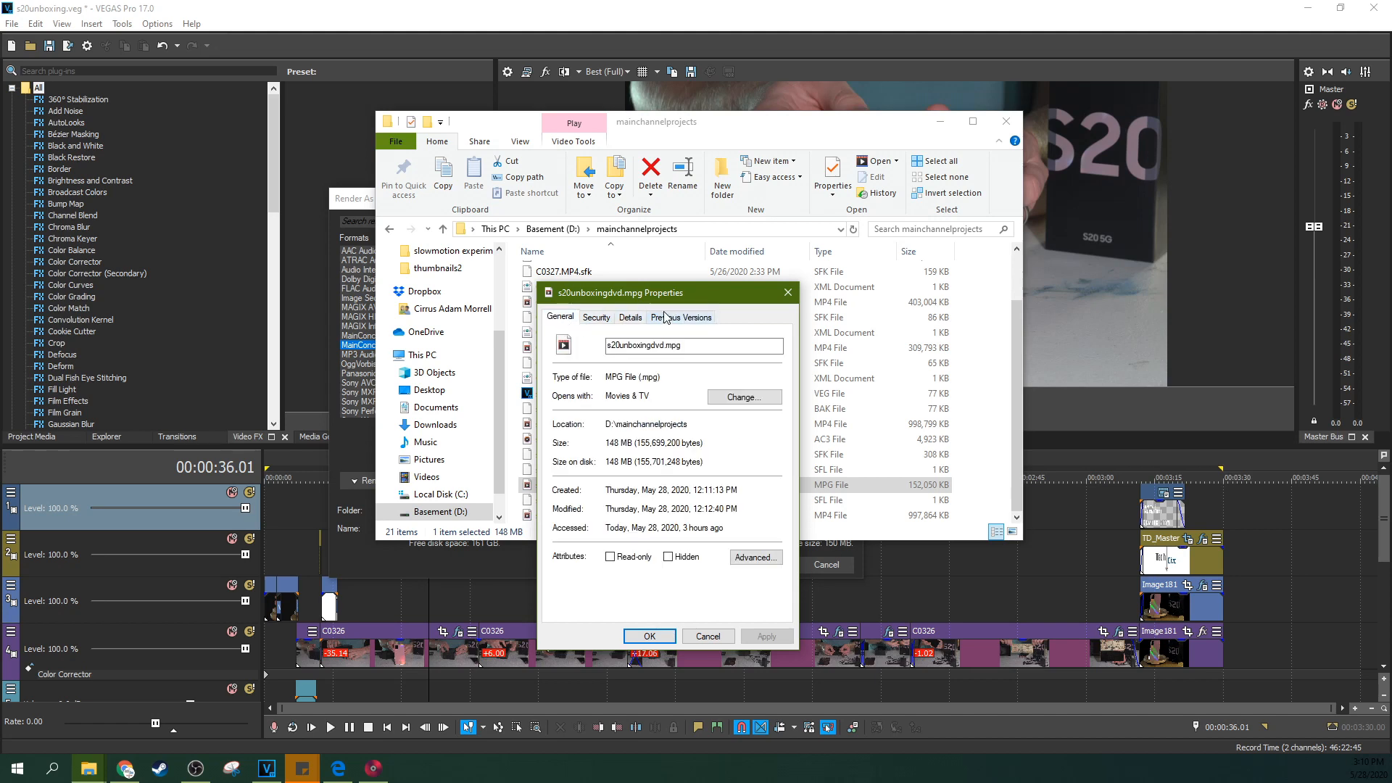
{"action": "left_click", "coordinate": [788, 292]}
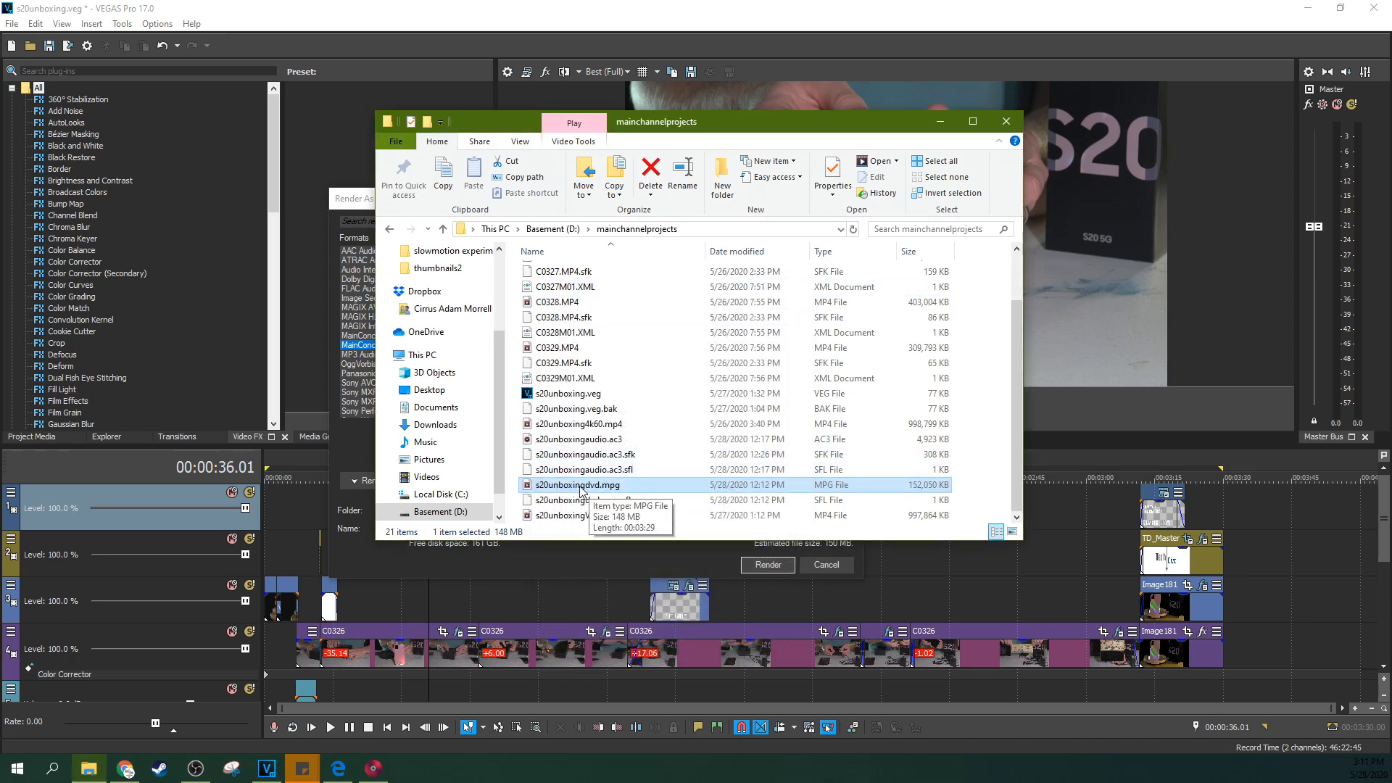
{"action": "left_click_drag", "start_coordinate": [741, 128], "coordinate": [755, 132]}
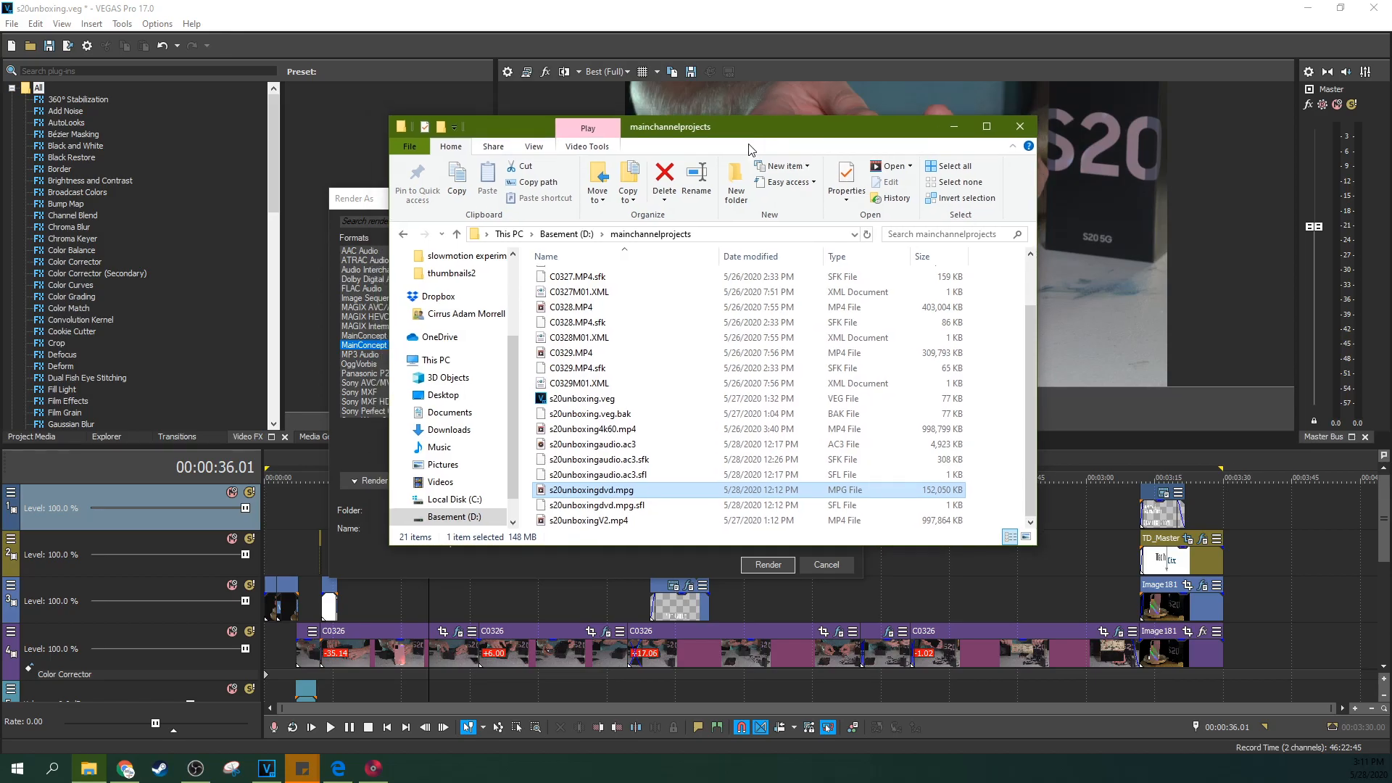
Try to play s20unboxingdvd.mpg, decline the MPEG-2 Video Extension codec offer, and close the player.
{"action": "double_click", "coordinate": [622, 488]}
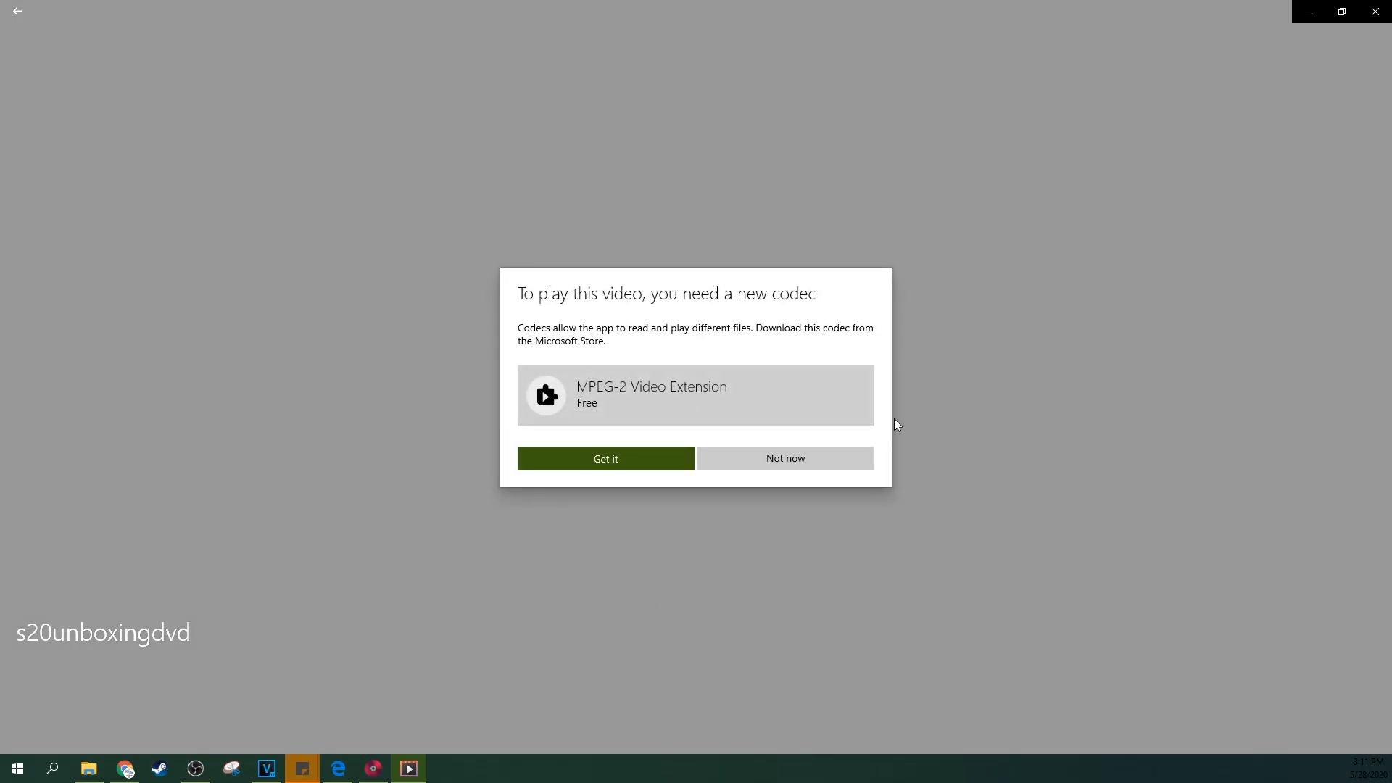
{"action": "left_click", "coordinate": [823, 460]}
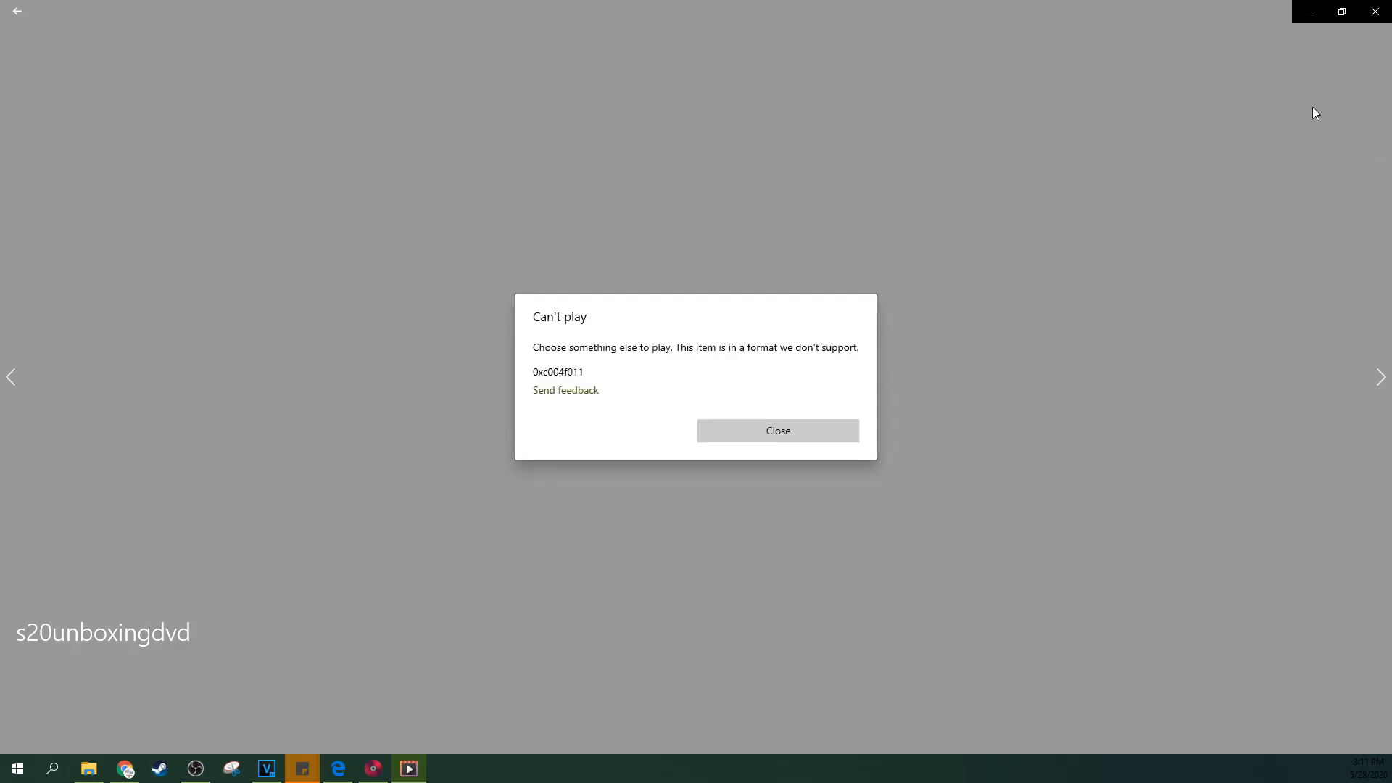
{"action": "left_click", "coordinate": [1373, 11]}
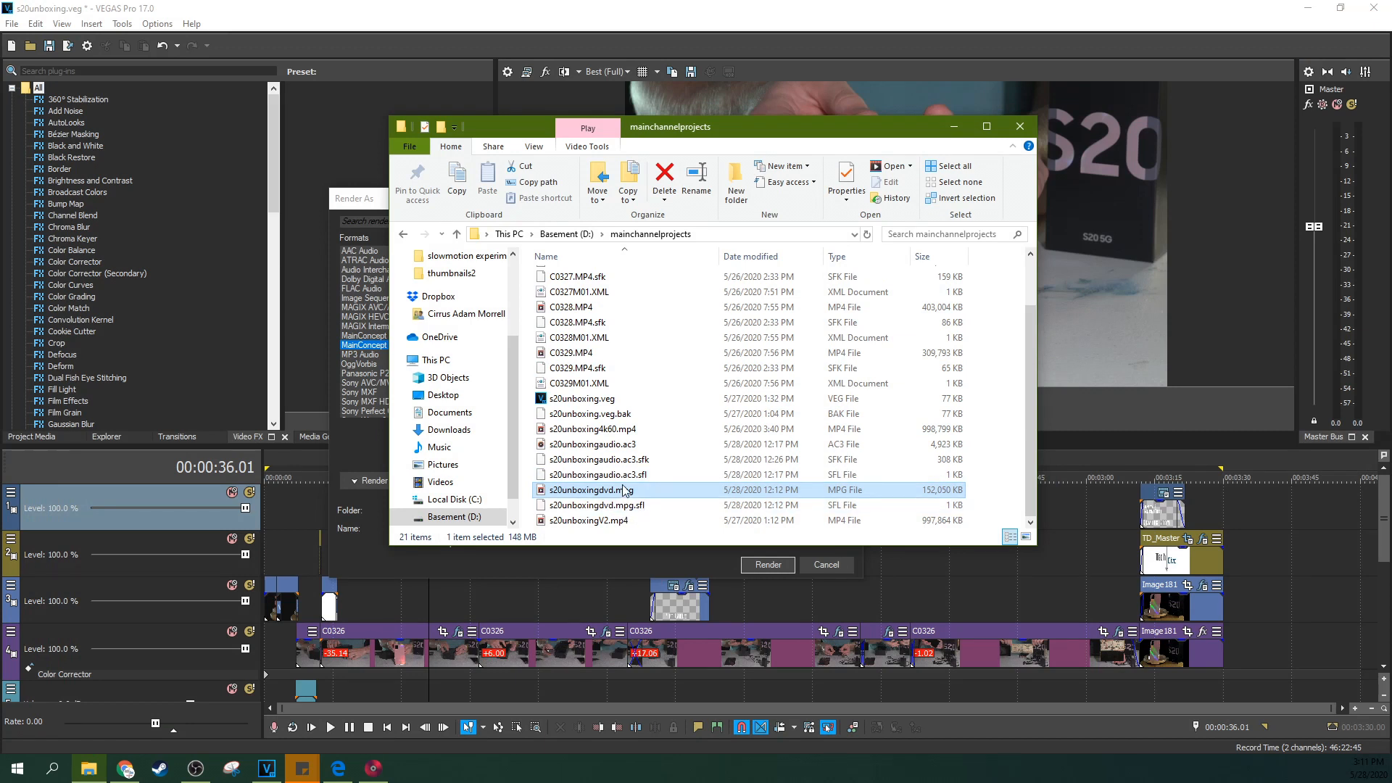
Dismiss the render settings and add s20unboxingdvd.mpg to the empty timeline area after the existing project clips.
{"action": "left_click_drag", "start_coordinate": [625, 491], "coordinate": [1391, 266]}
{"action": "left_click", "coordinate": [1322, 201]}
{"action": "left_click", "coordinate": [846, 198]}
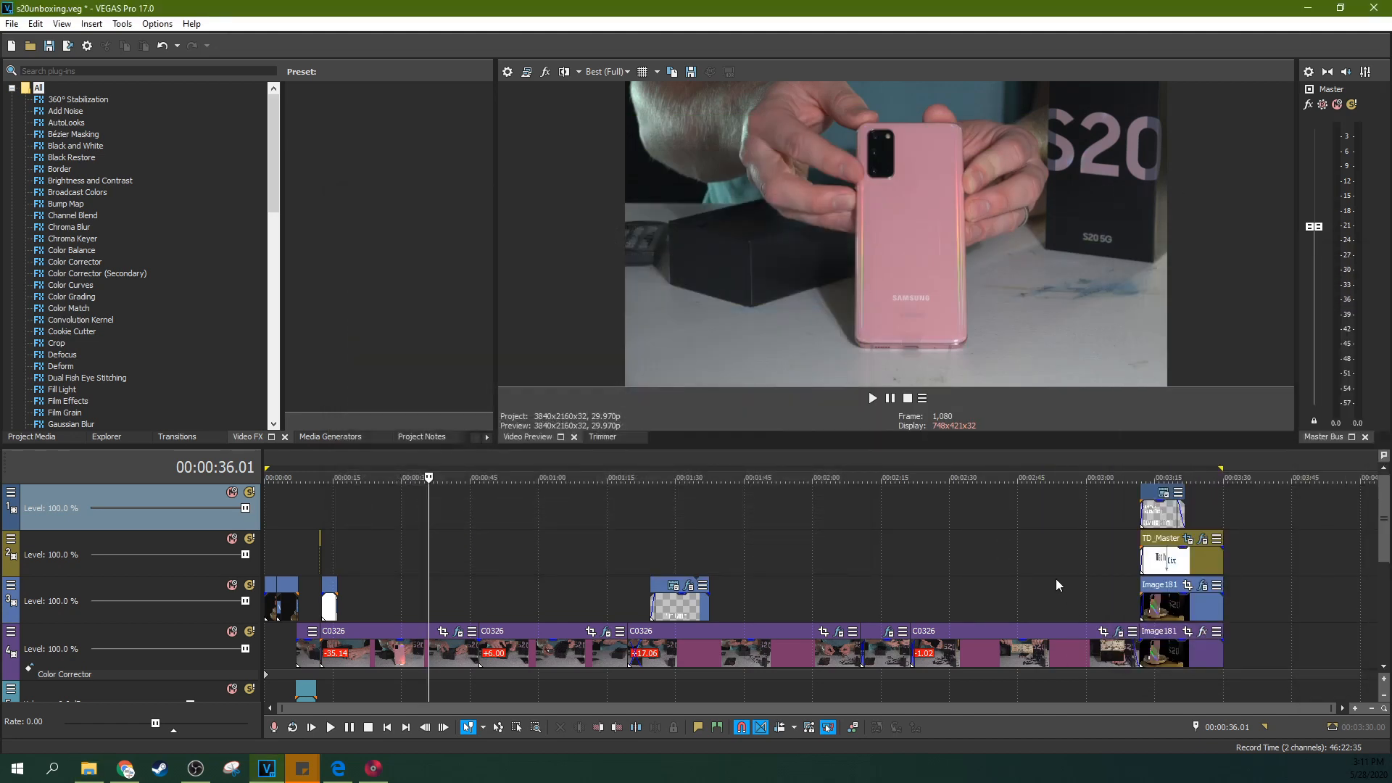
{"action": "left_click", "coordinate": [1056, 579]}
{"action": "left_click_drag", "start_coordinate": [700, 708], "coordinate": [1370, 708]}
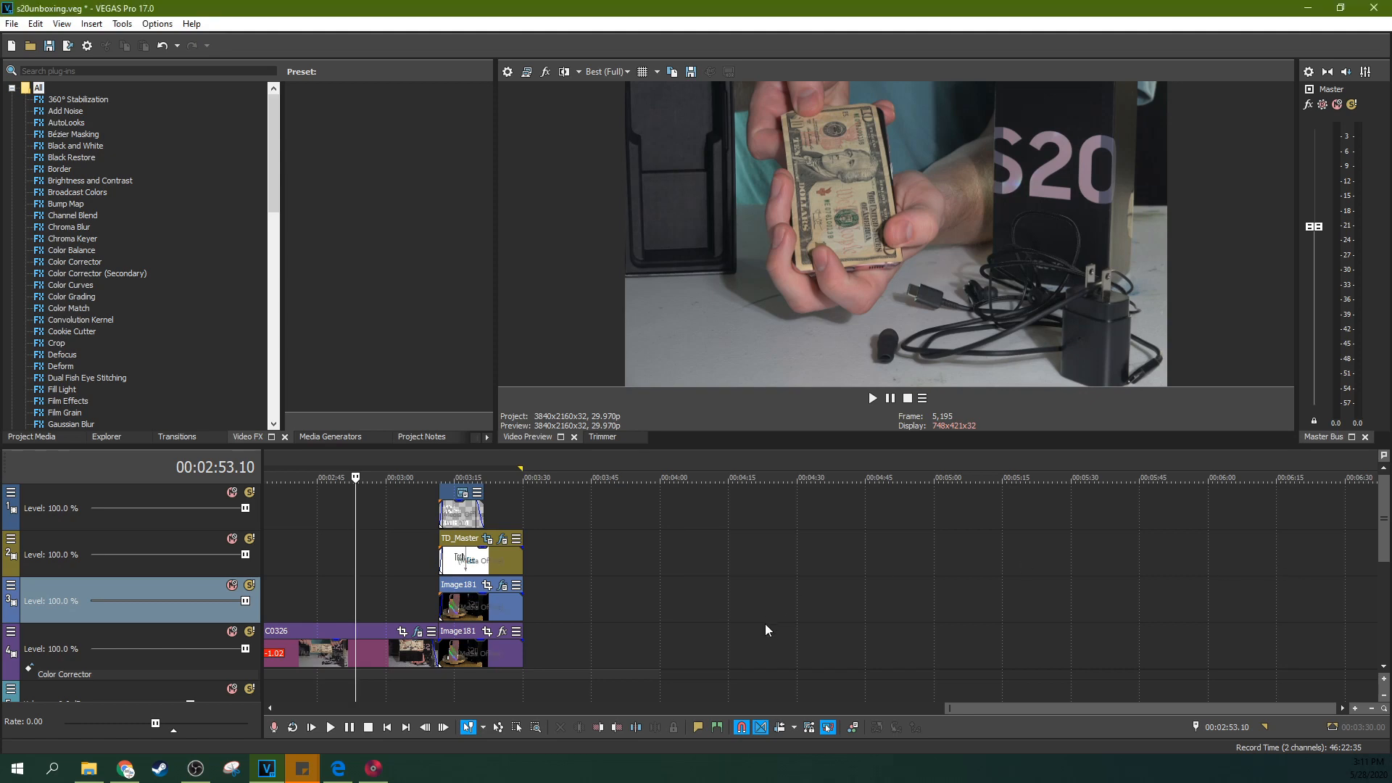
{"action": "left_click_drag", "start_coordinate": [654, 624], "coordinate": [1296, 519]}
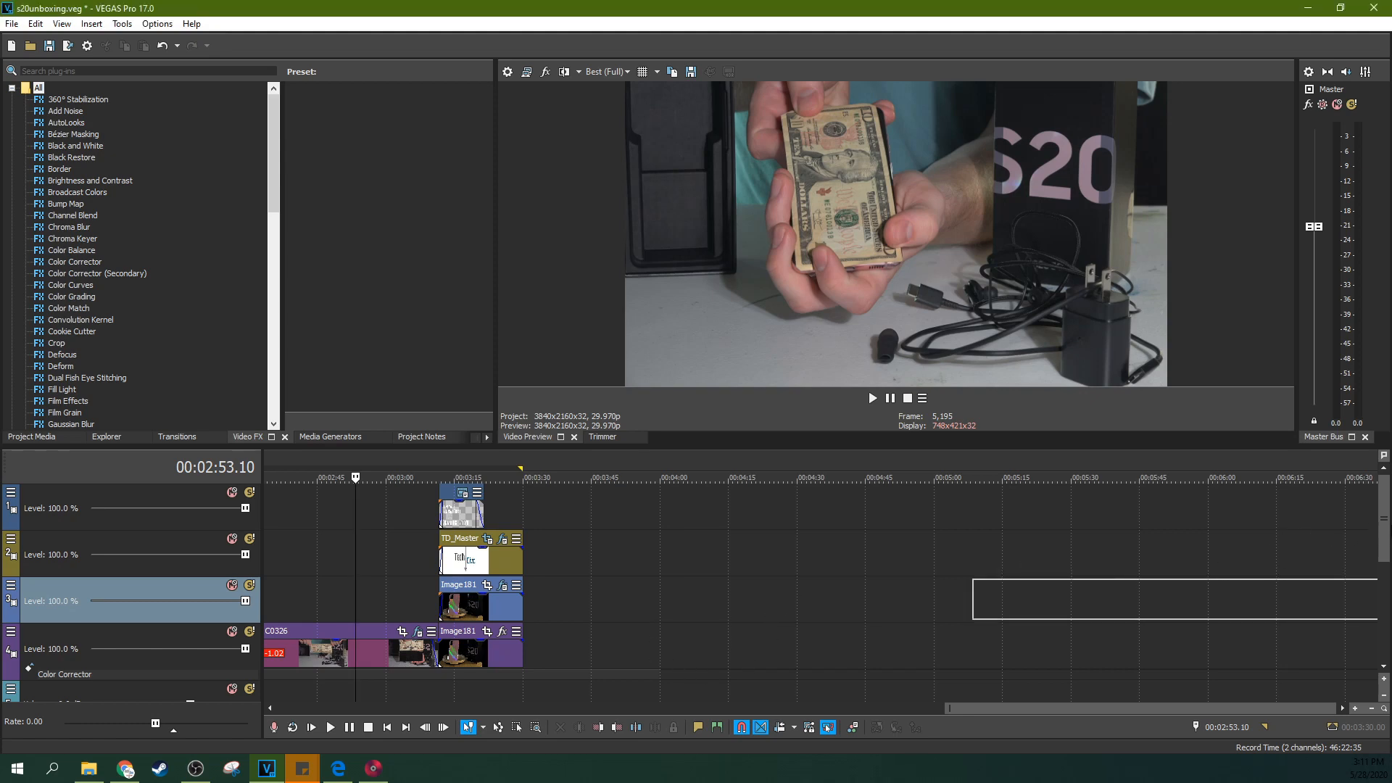
{"action": "left_click_drag", "start_coordinate": [985, 559], "coordinate": [989, 555]}
{"action": "left_click_drag", "start_coordinate": [1024, 500], "coordinate": [855, 529]}
{"action": "left_click", "coordinate": [855, 530]}
{"action": "left_click", "coordinate": [850, 515]}
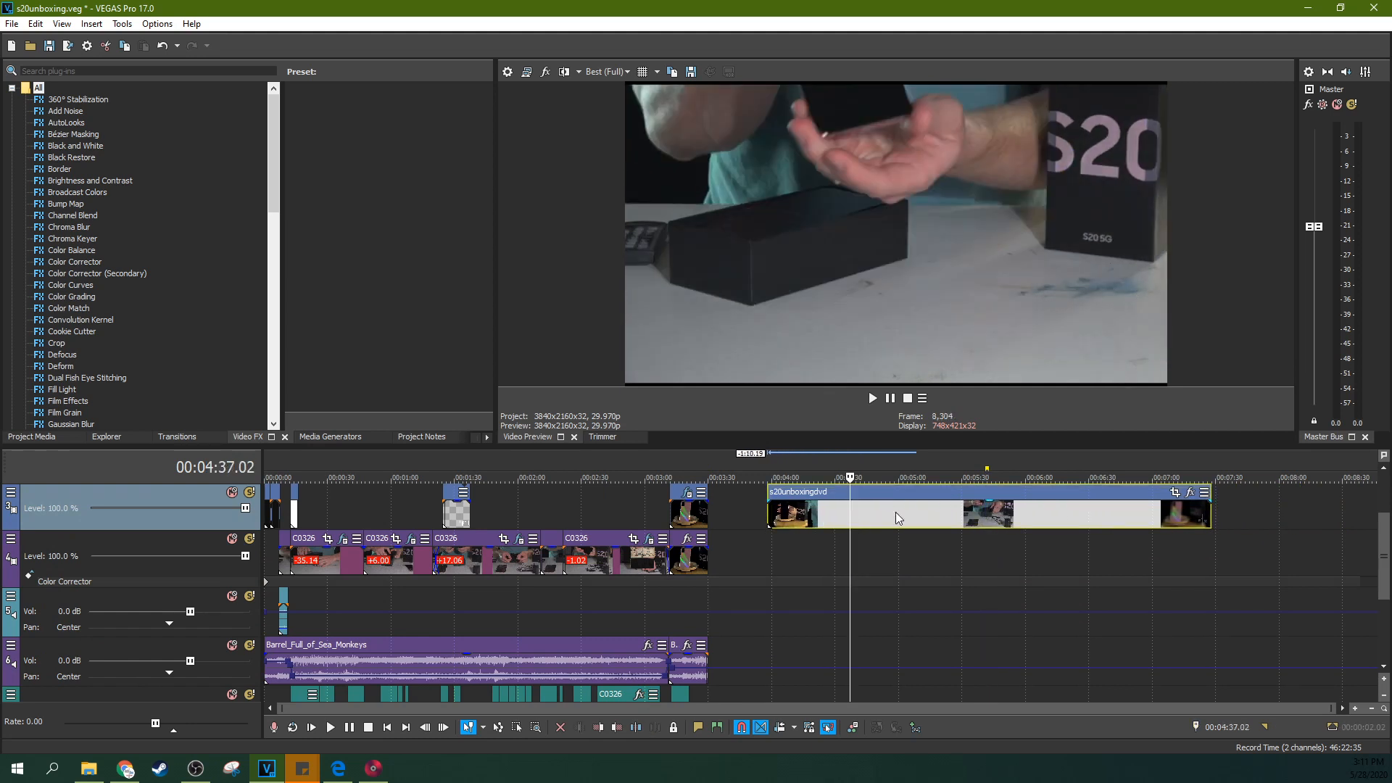
Compare the picture of the s20unboxingdvd clip with the original footage in the preview, briefly playing the 4ft Cable section.
{"action": "left_click", "coordinate": [947, 520]}
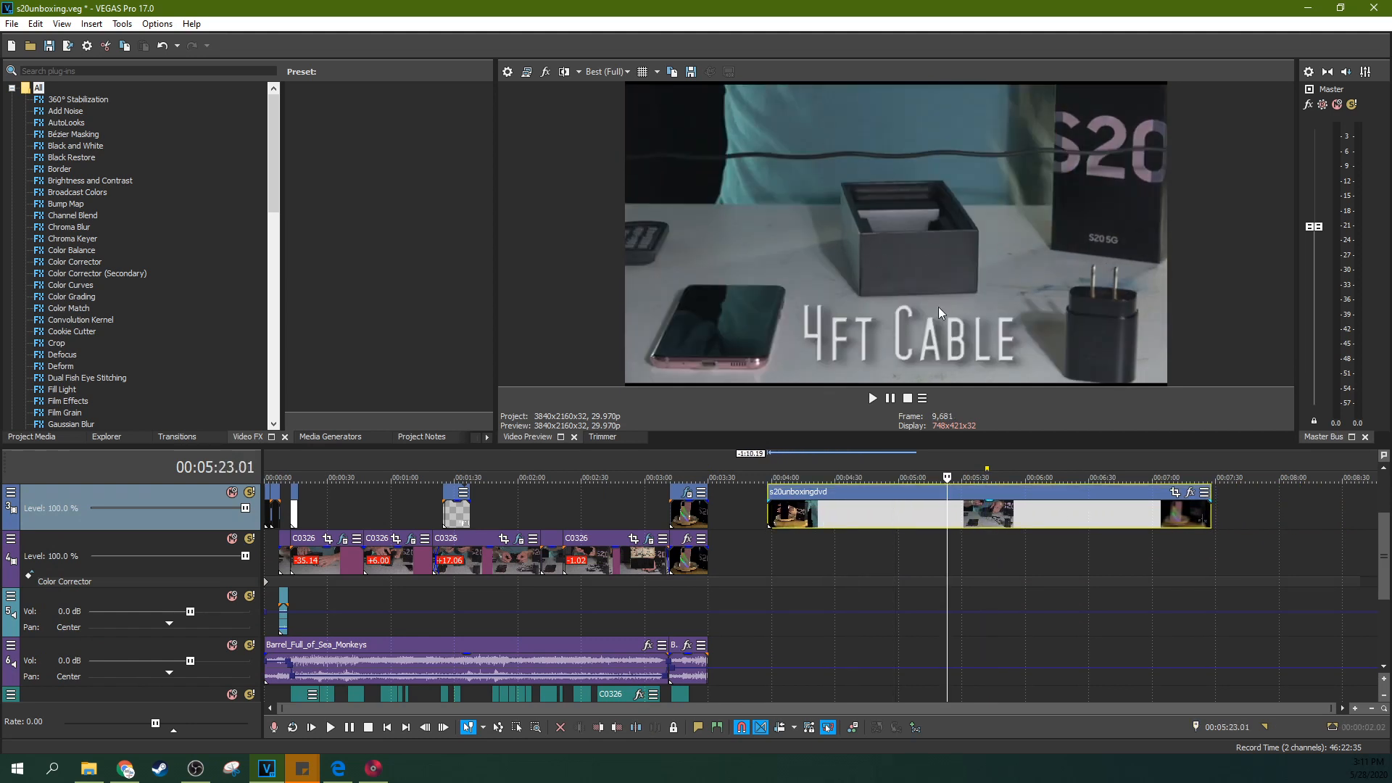
{"action": "left_click", "coordinate": [874, 399]}
{"action": "left_click", "coordinate": [890, 399]}
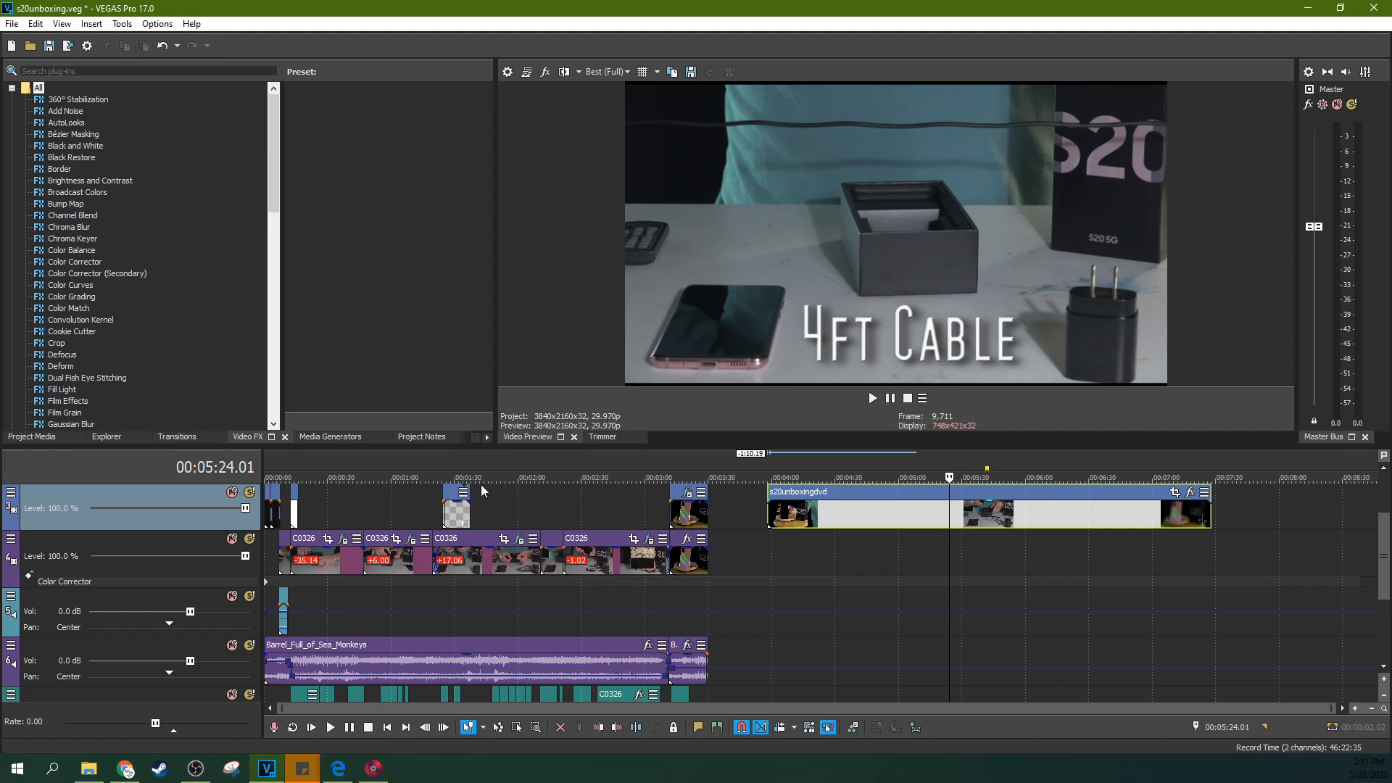
{"action": "left_click", "coordinate": [389, 525]}
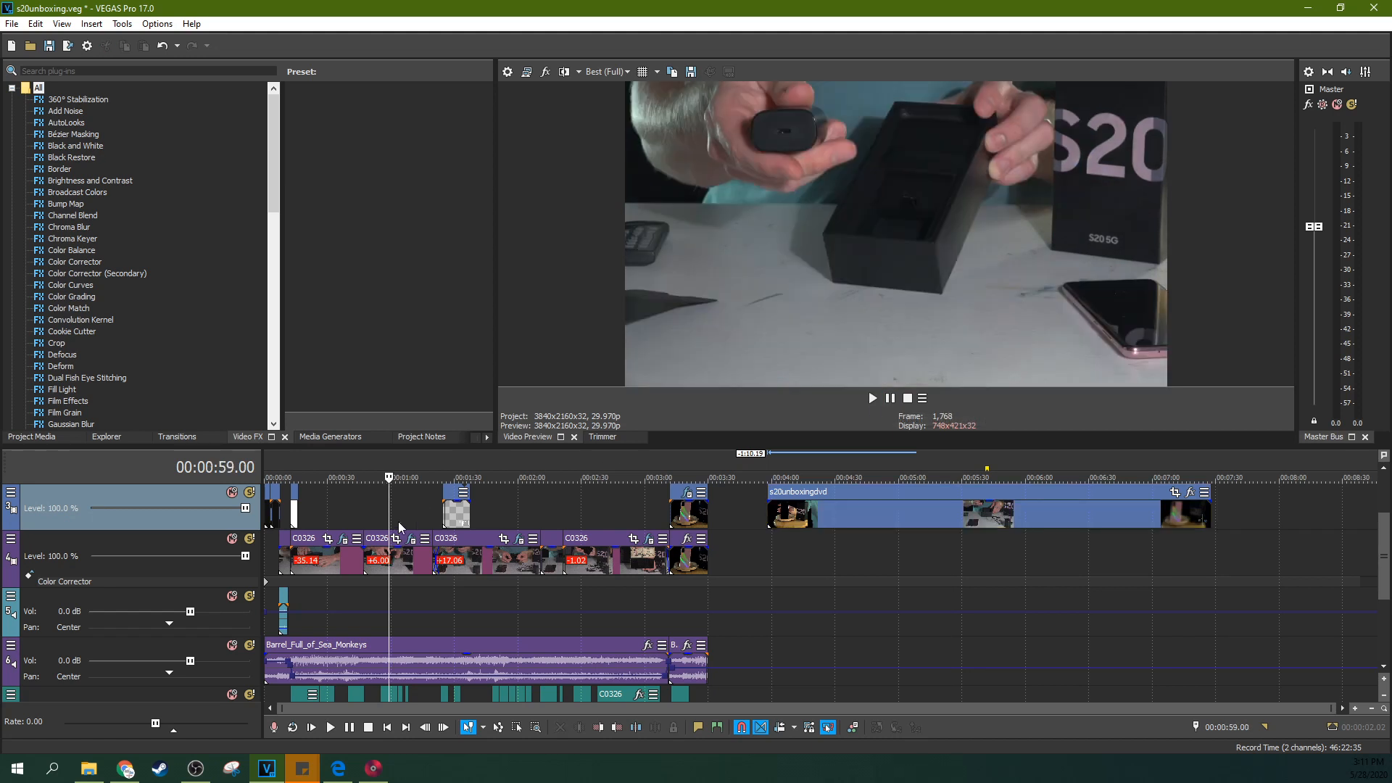
{"action": "left_click", "coordinate": [877, 467]}
{"action": "left_click", "coordinate": [974, 472]}
{"action": "left_click", "coordinate": [1042, 471]}
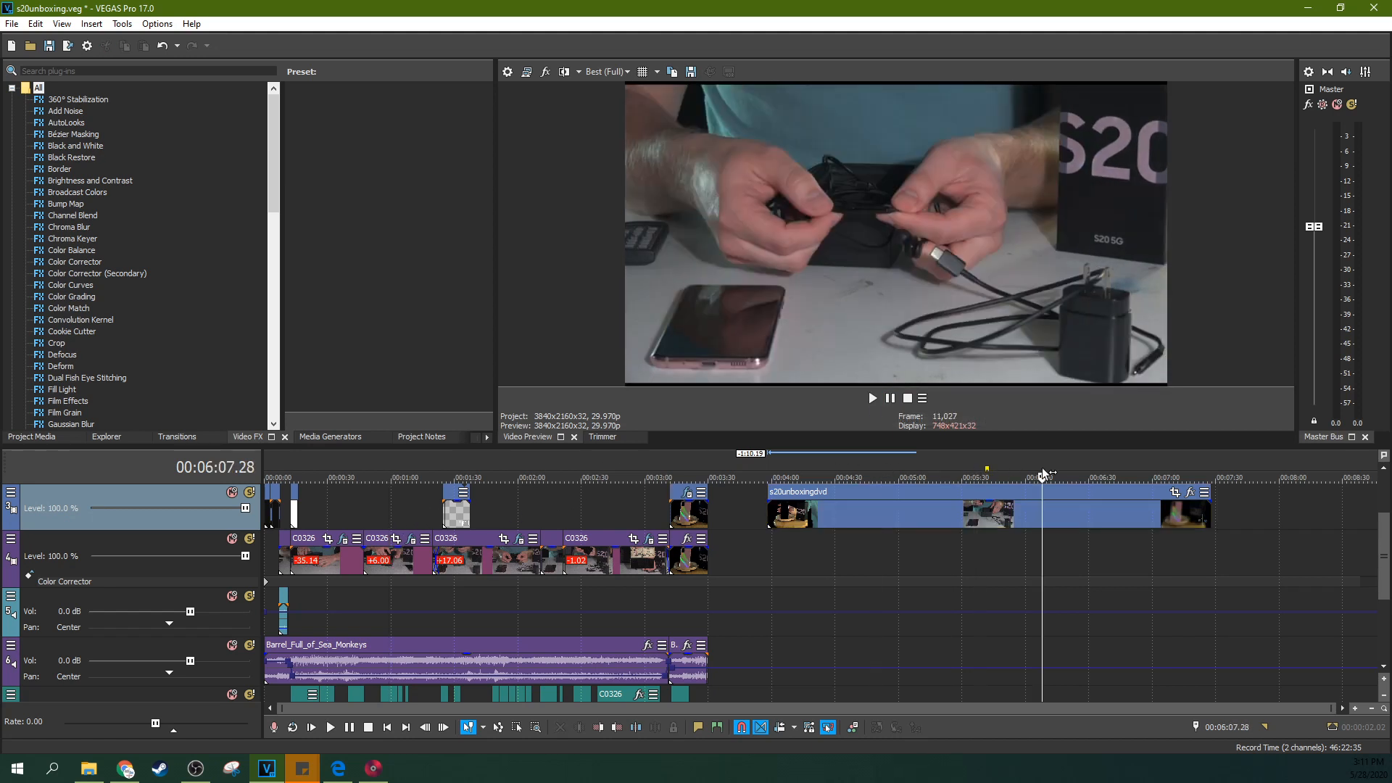
Delete the s20unboxingdvd clip from the timeline.
{"action": "left_click", "coordinate": [985, 521]}
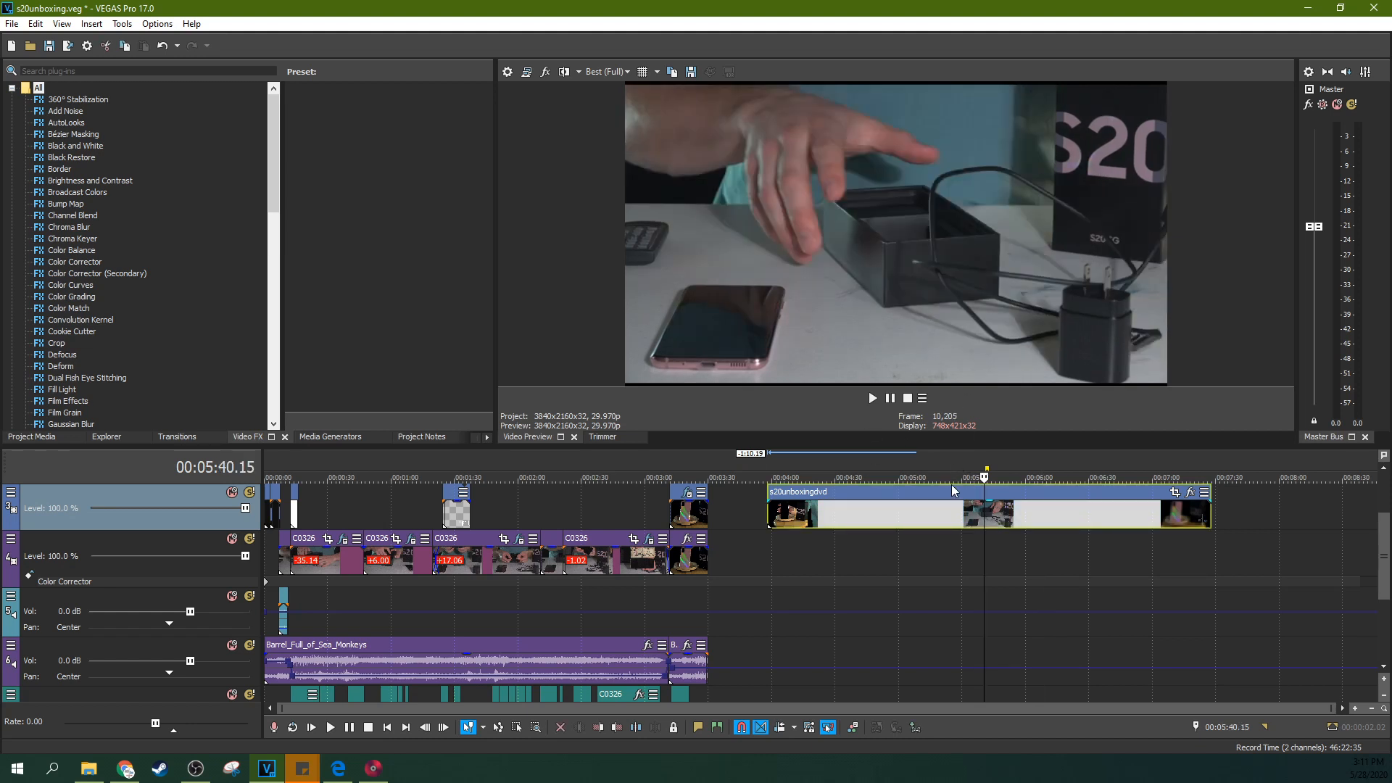
{"action": "key", "text": "Delete"}
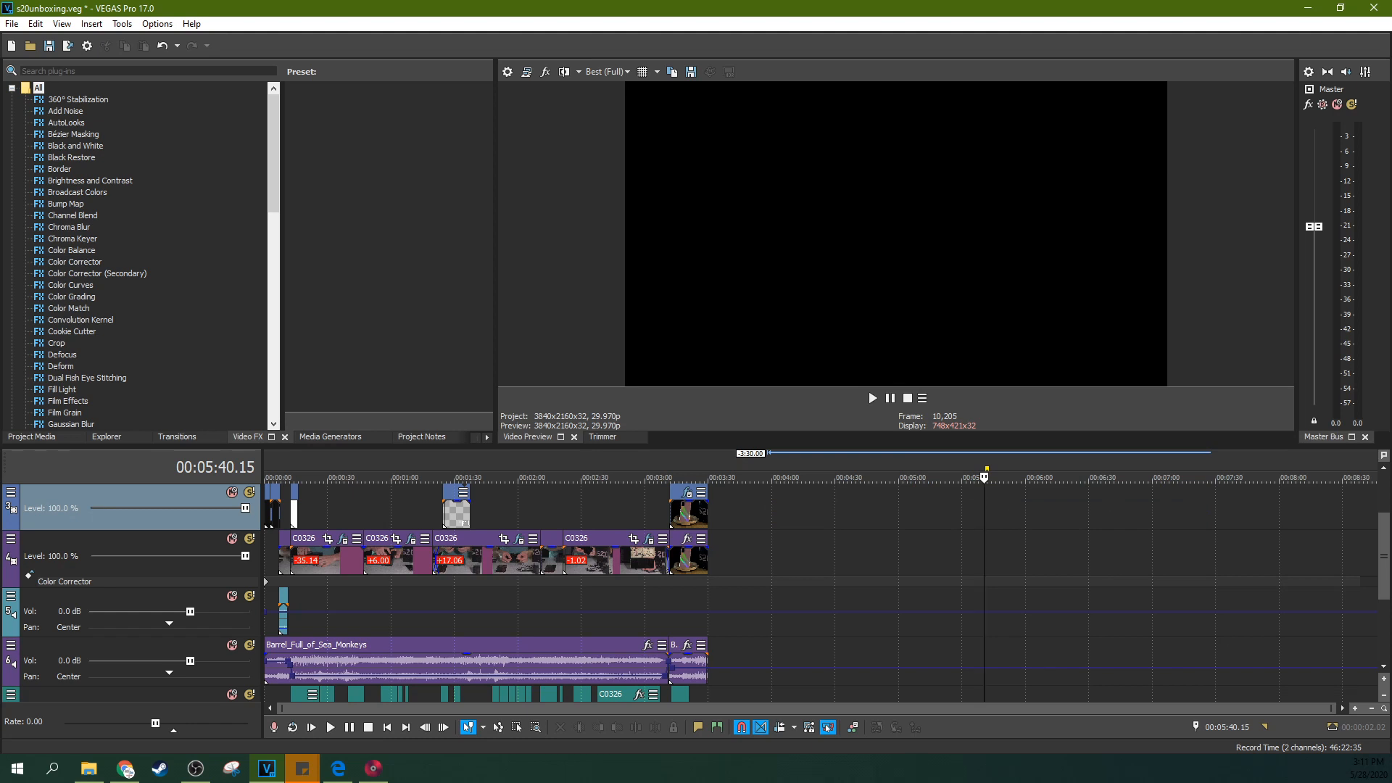
{"action": "key", "text": "alt+Tab"}
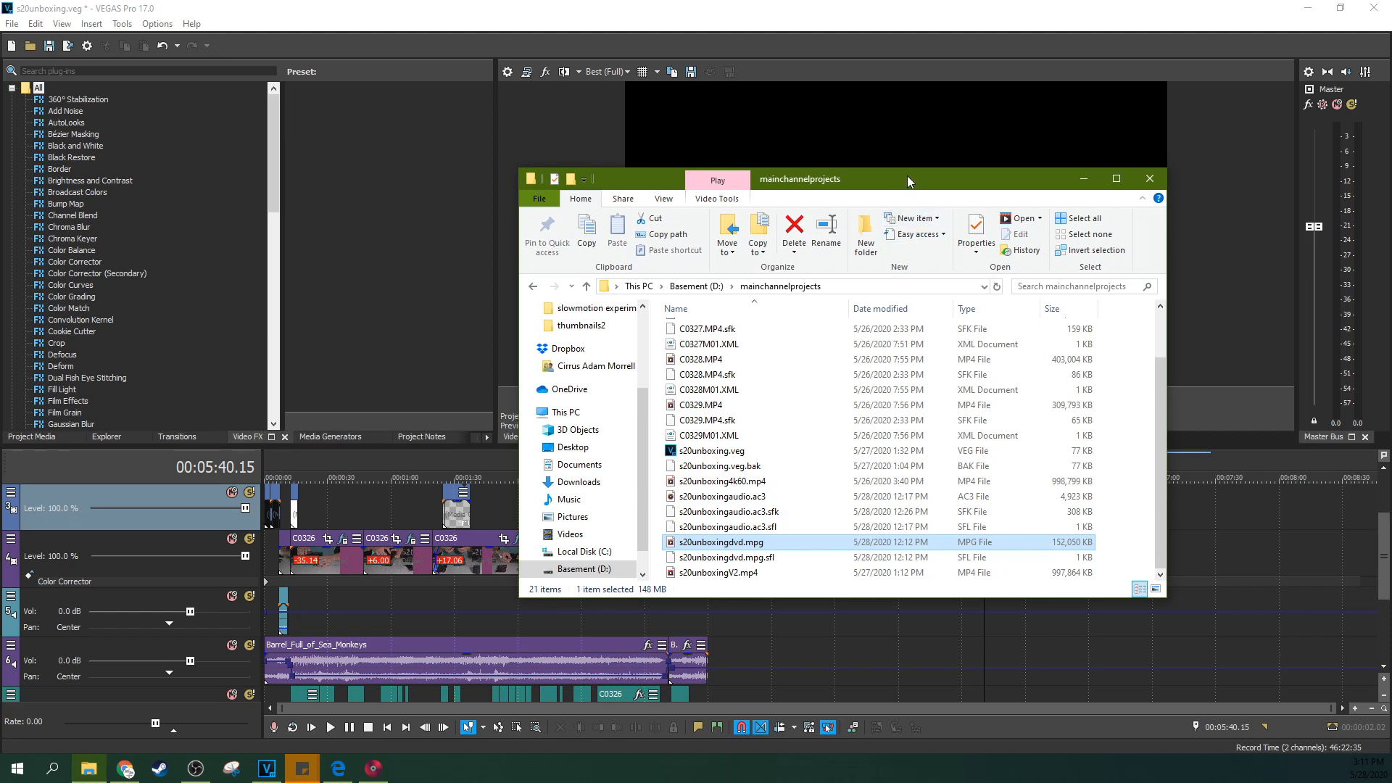
{"action": "left_click_drag", "start_coordinate": [908, 174], "coordinate": [931, 186]}
{"action": "key", "text": "alt+Tab"}
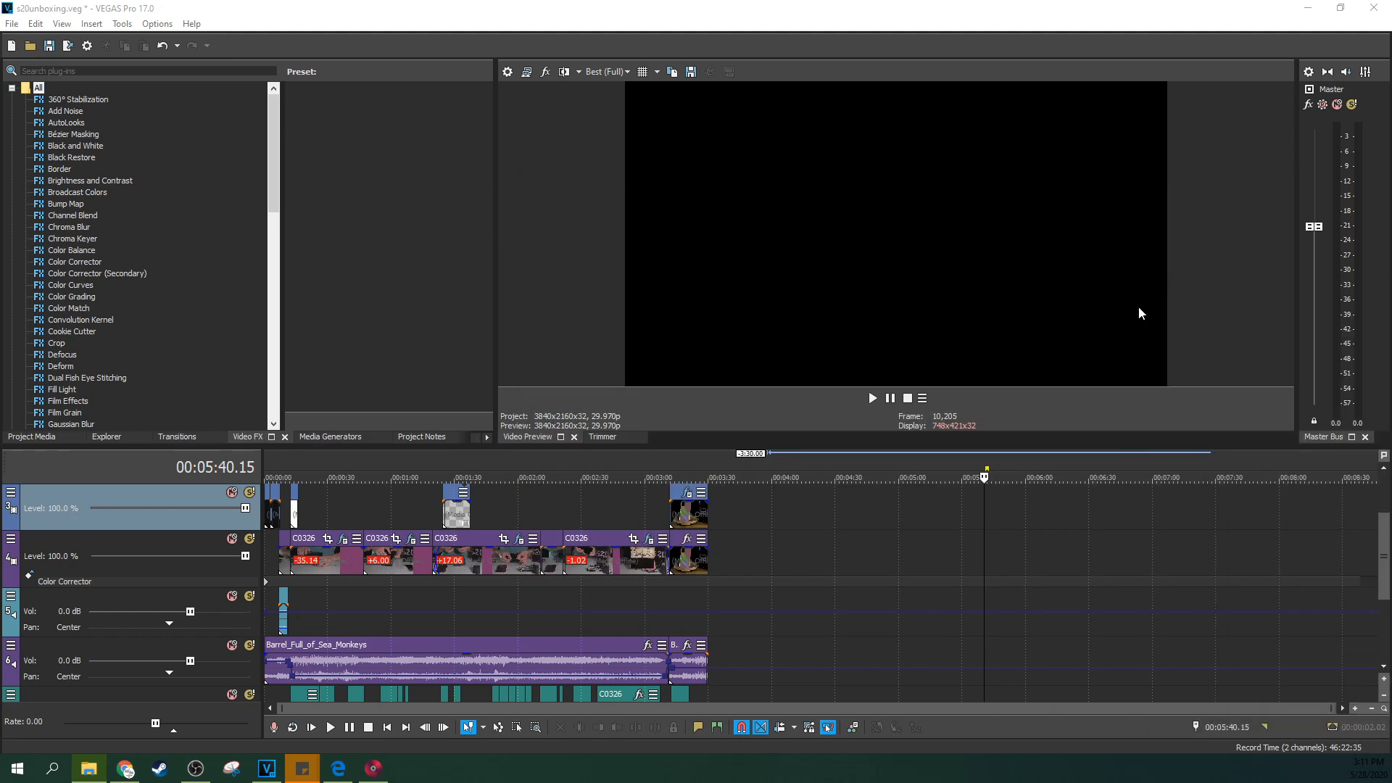
Select the whole project on the timeline from the start to 00:03:30.00 and open the Render As settings.
{"action": "left_click_drag", "start_coordinate": [717, 468], "coordinate": [266, 468]}
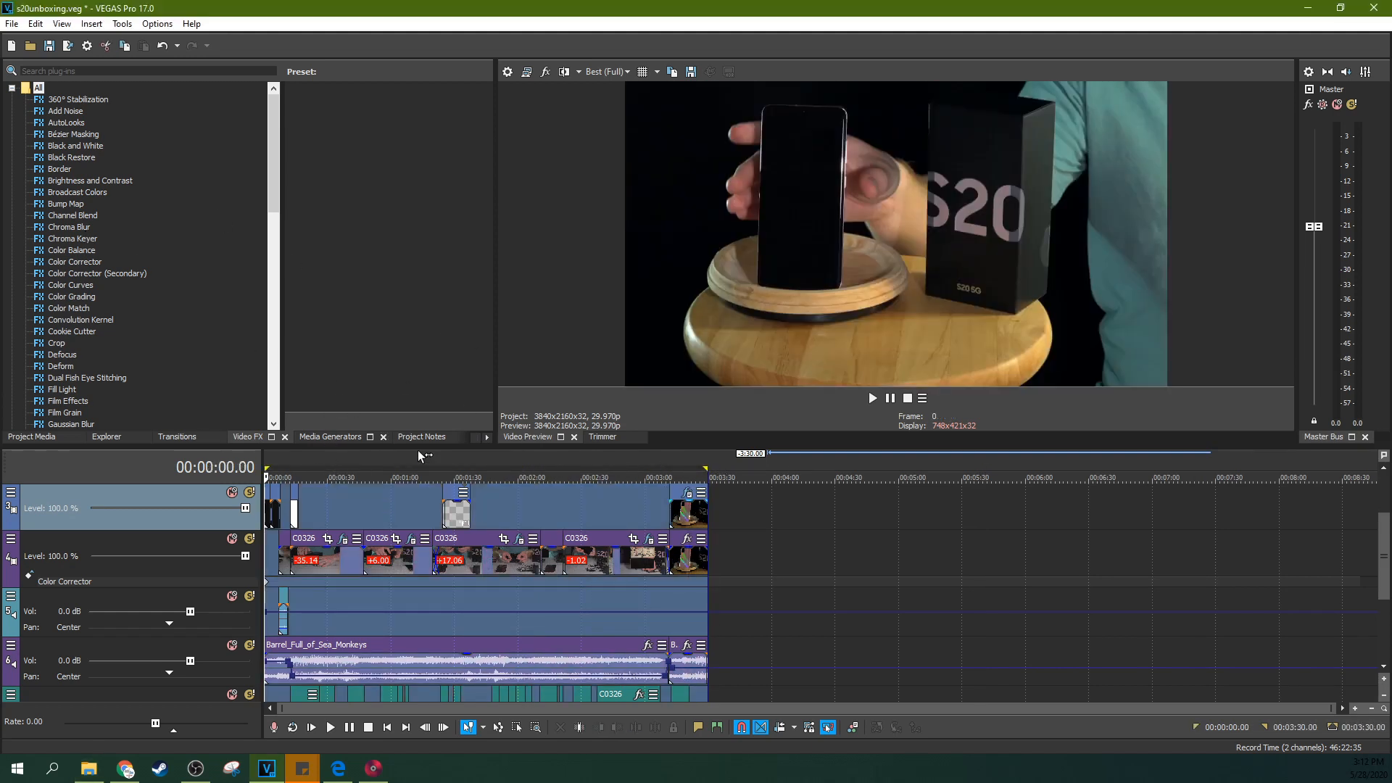
{"action": "left_click", "coordinate": [11, 25]}
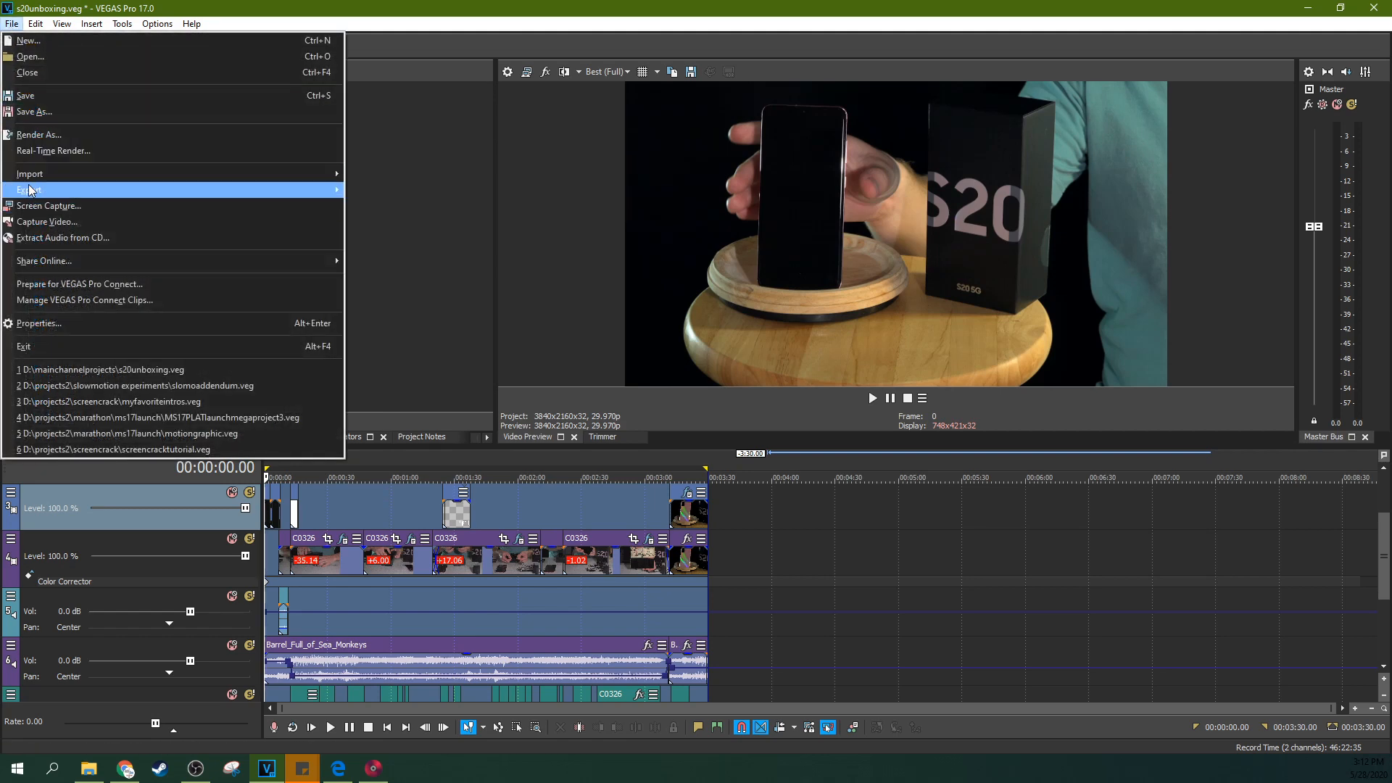
{"action": "left_click", "coordinate": [36, 137]}
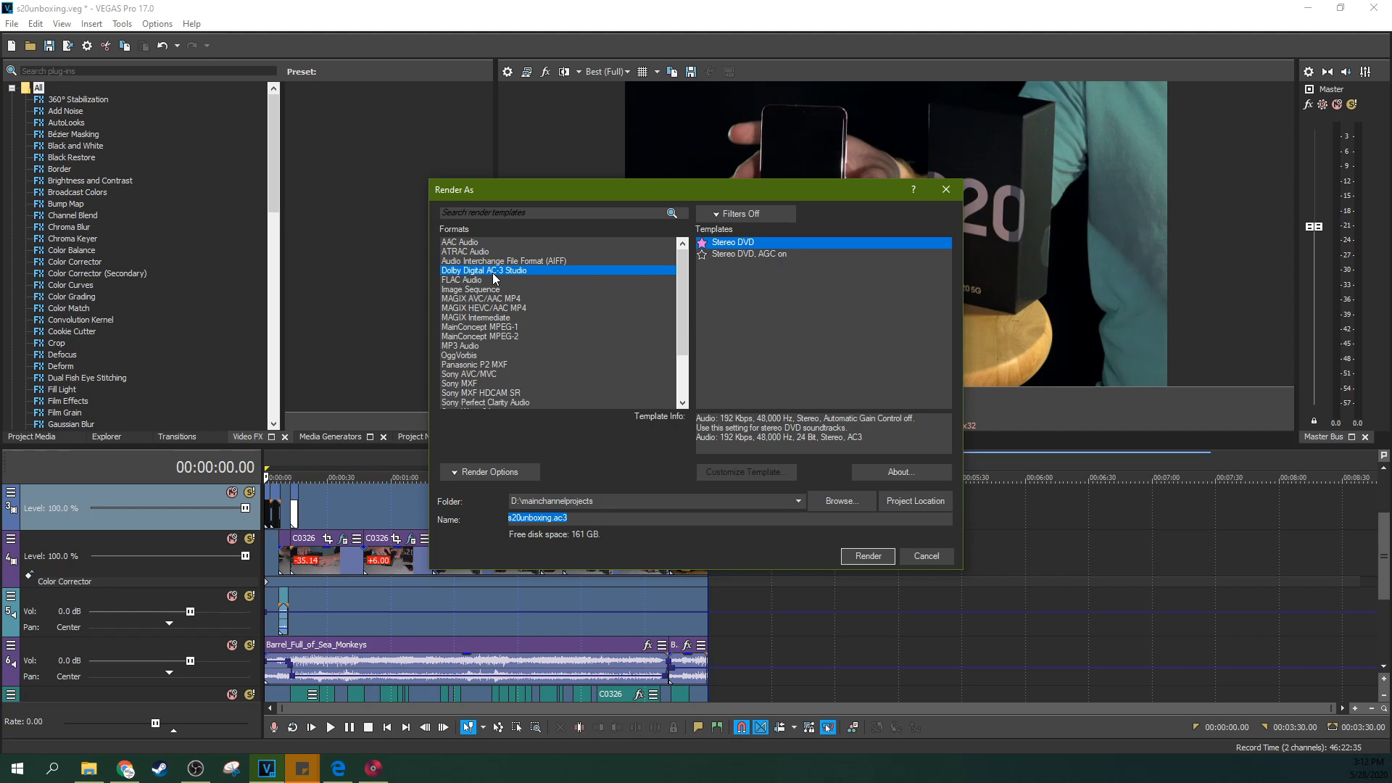
Compare the details of the Dolby Digital AC-3 Studio templates Stereo DVD and Stereo DVD, AGC on, and close the render settings.
{"action": "left_click", "coordinate": [500, 274]}
{"action": "left_click", "coordinate": [730, 247]}
{"action": "left_click_drag", "start_coordinate": [754, 421], "coordinate": [776, 419]}
{"action": "left_click", "coordinate": [758, 254]}
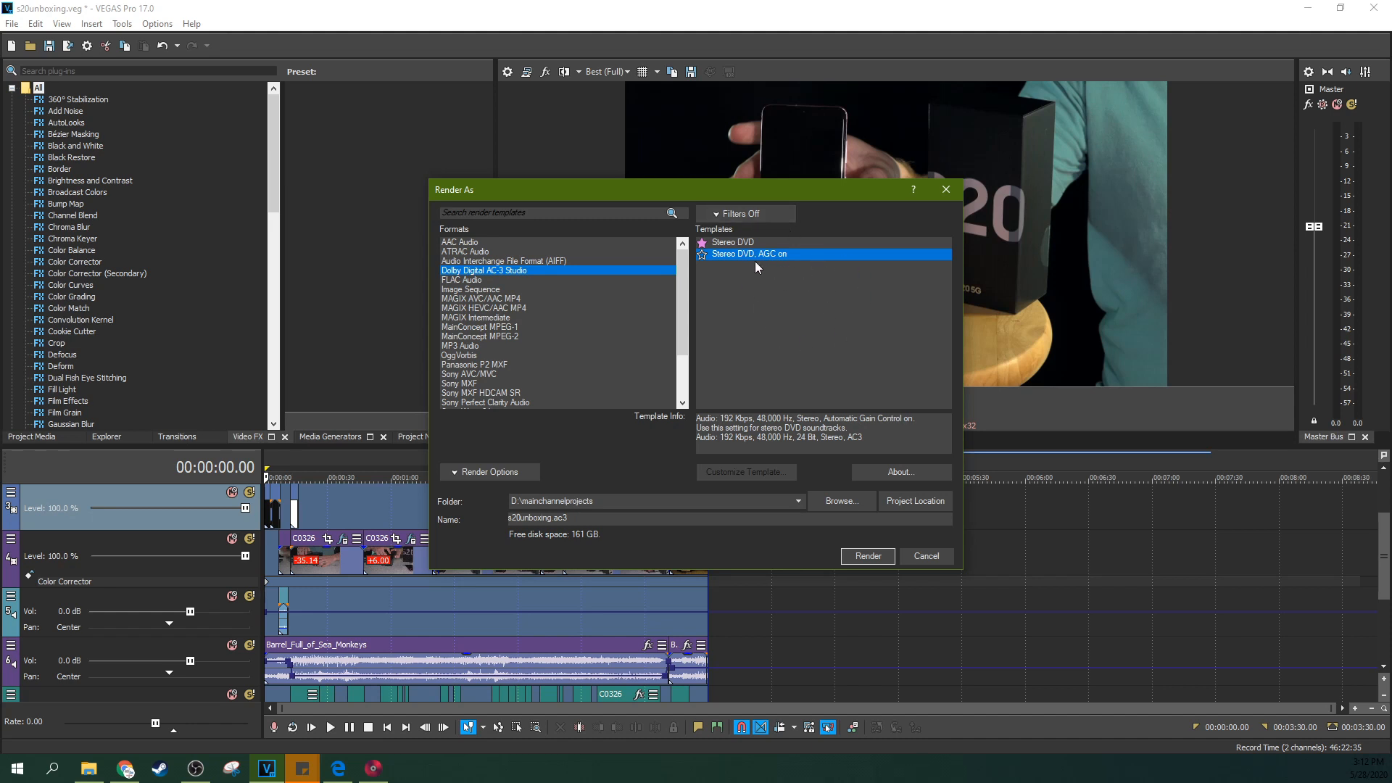
{"action": "left_click", "coordinate": [764, 239]}
{"action": "left_click", "coordinate": [771, 257]}
{"action": "left_click", "coordinate": [746, 243]}
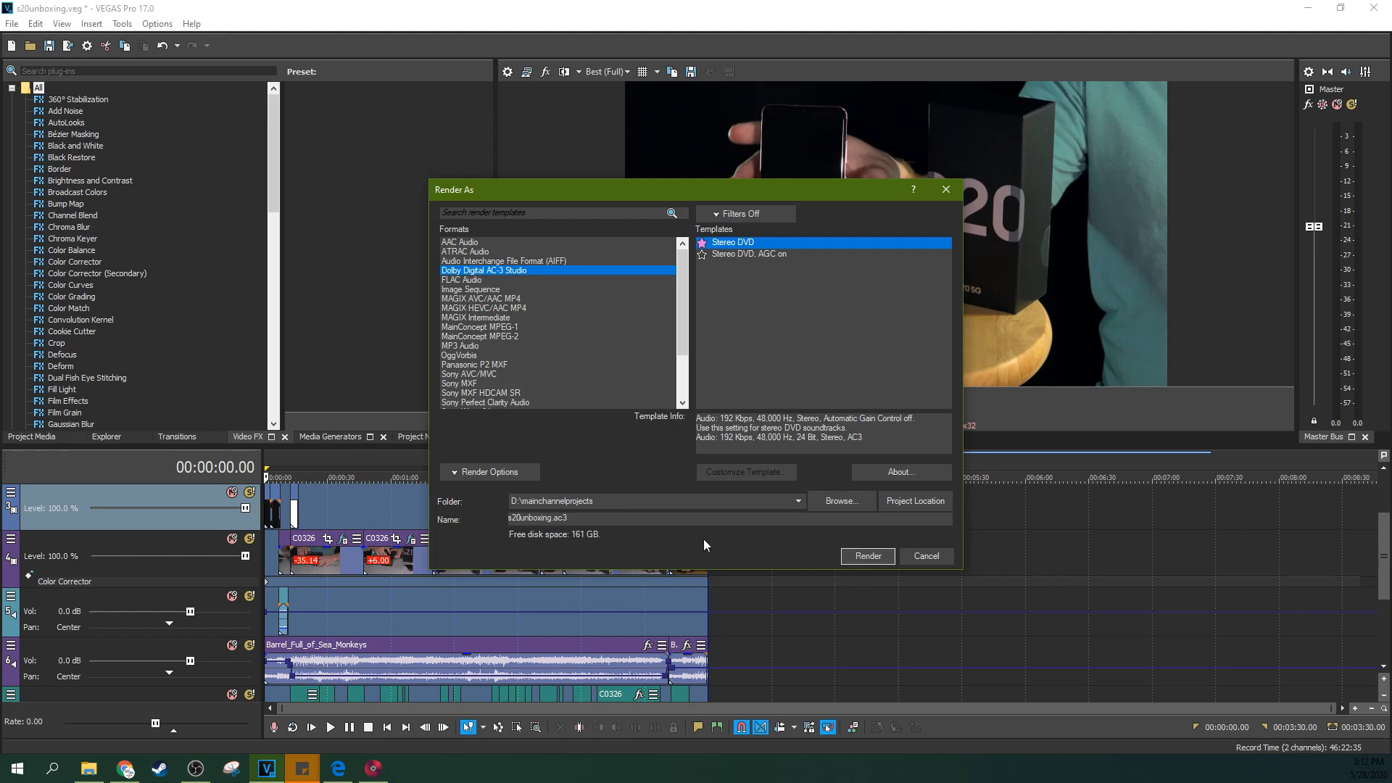
{"action": "left_click", "coordinate": [946, 190]}
Locate the rendered audio file s20unboxingaudio.ac3 in the mainchannelprojects folder.
{"action": "key", "text": "alt+Tab"}
{"action": "left_click_drag", "start_coordinate": [1389, 242], "coordinate": [545, 117]}
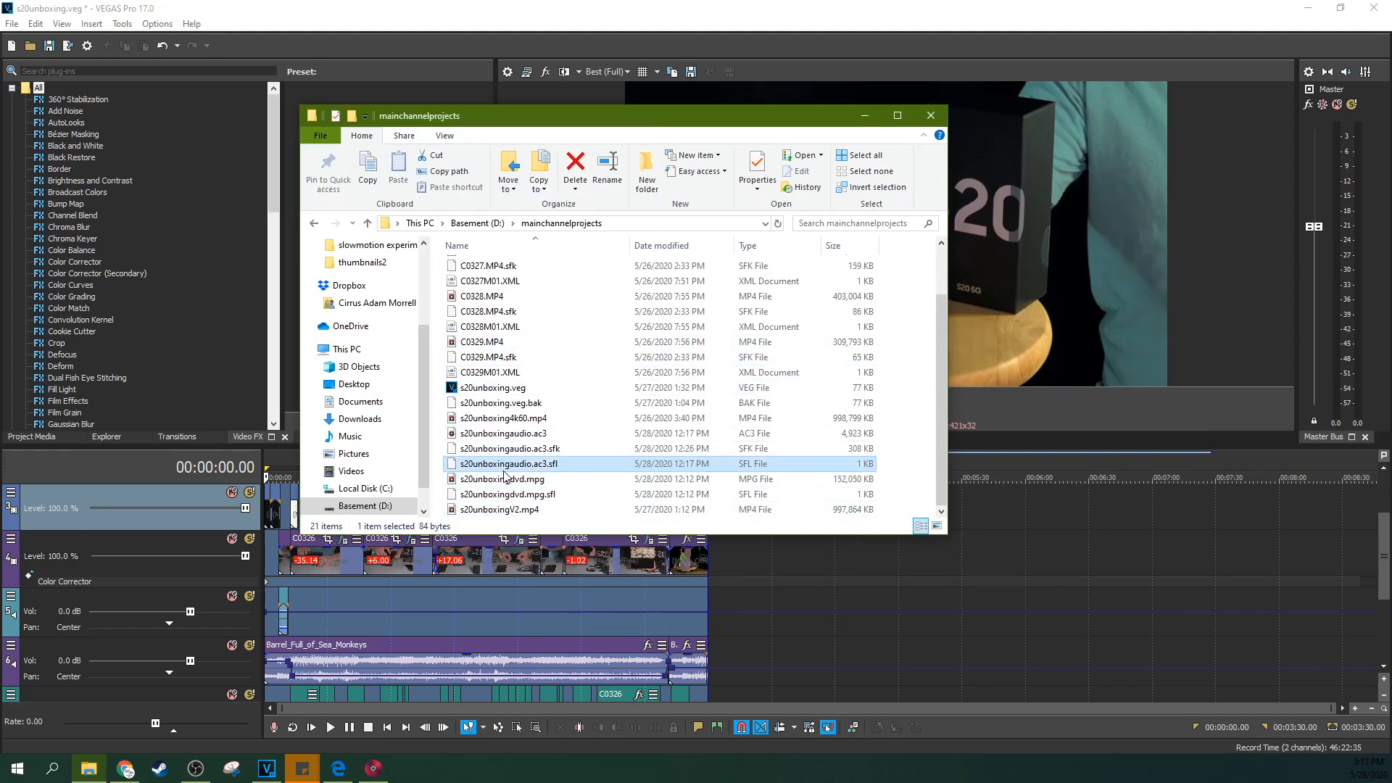
{"action": "left_click", "coordinate": [495, 435]}
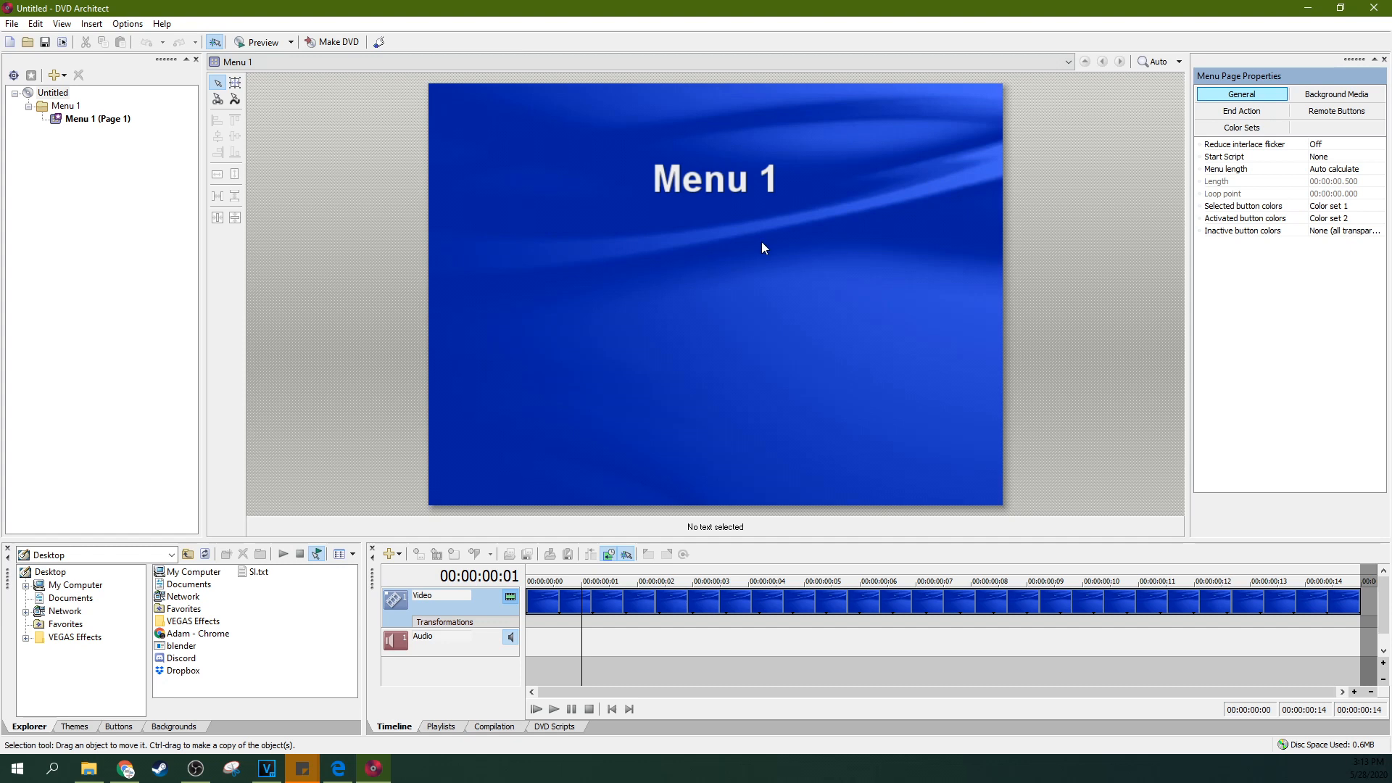
Examine the default Menu 1 page and its title text in DVD Architect's untitled project.
{"action": "left_click", "coordinate": [85, 129]}
{"action": "left_click", "coordinate": [666, 178]}
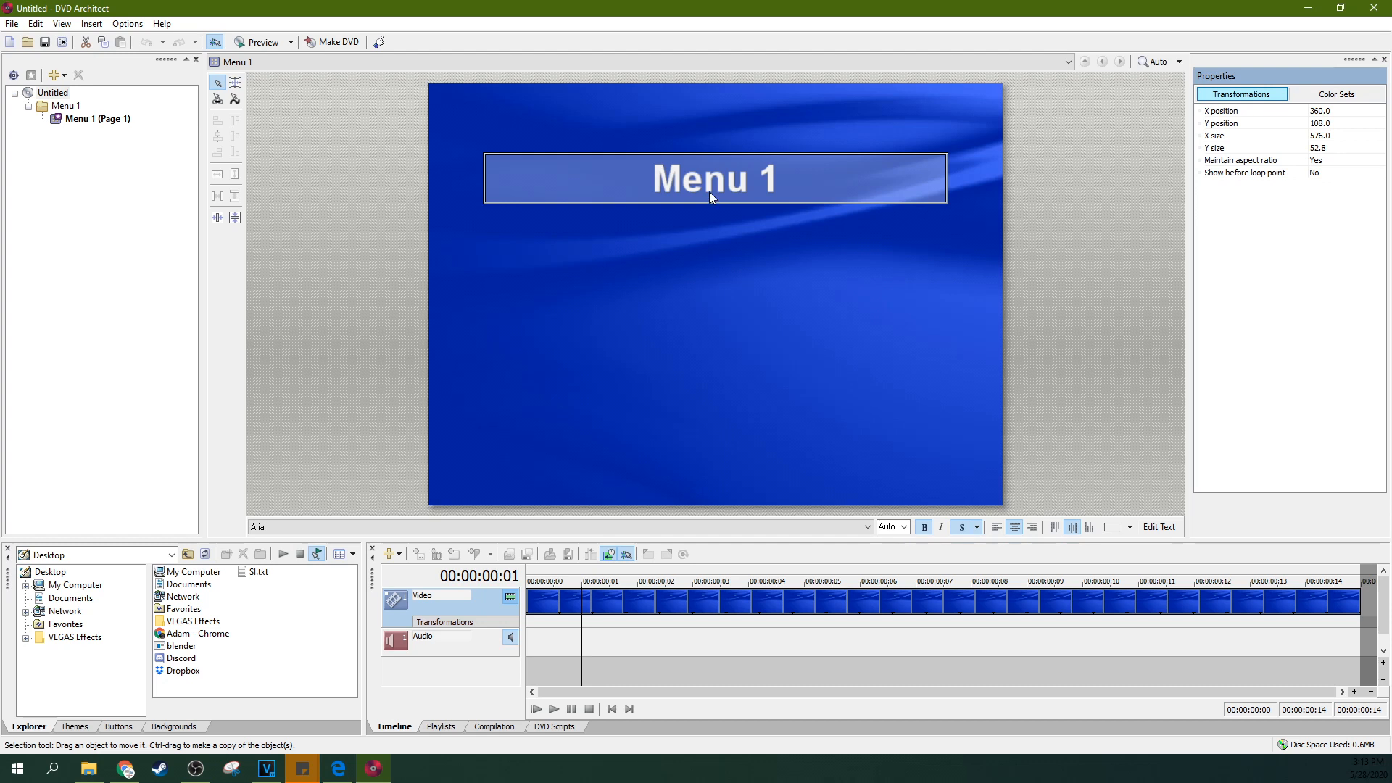
{"action": "left_click", "coordinate": [353, 201]}
Start a new project of the Single Movie type with DVD as the disc format.
{"action": "left_click", "coordinate": [13, 24]}
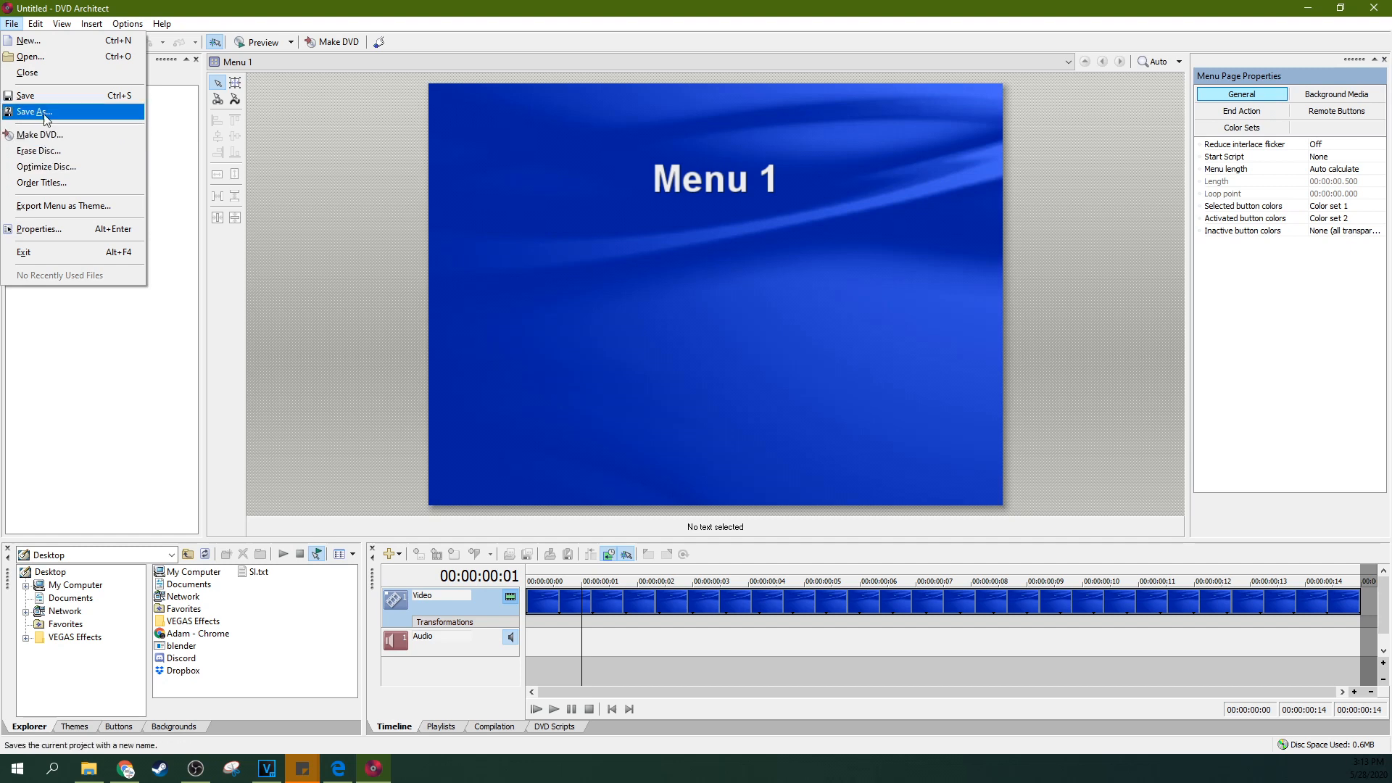
{"action": "left_click", "coordinate": [29, 40]}
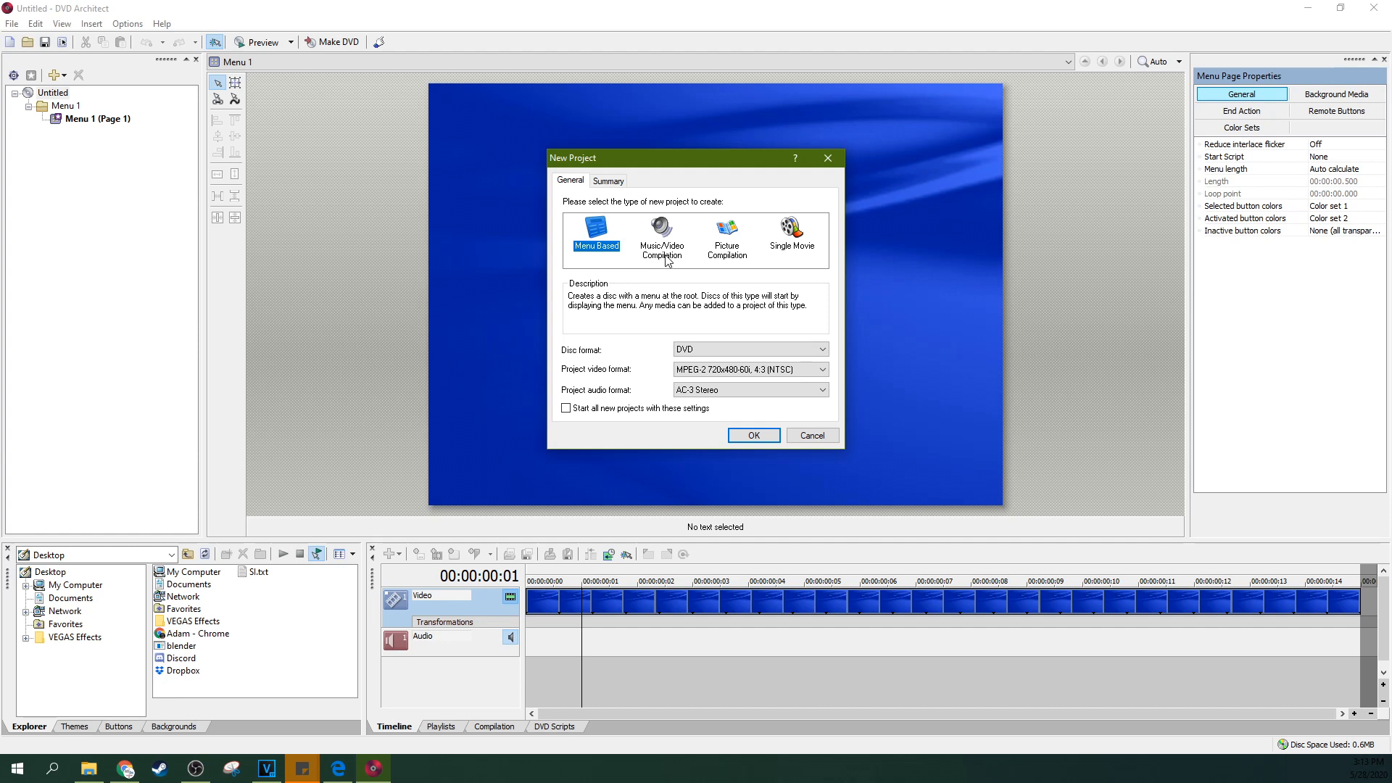
{"action": "left_click", "coordinate": [783, 247]}
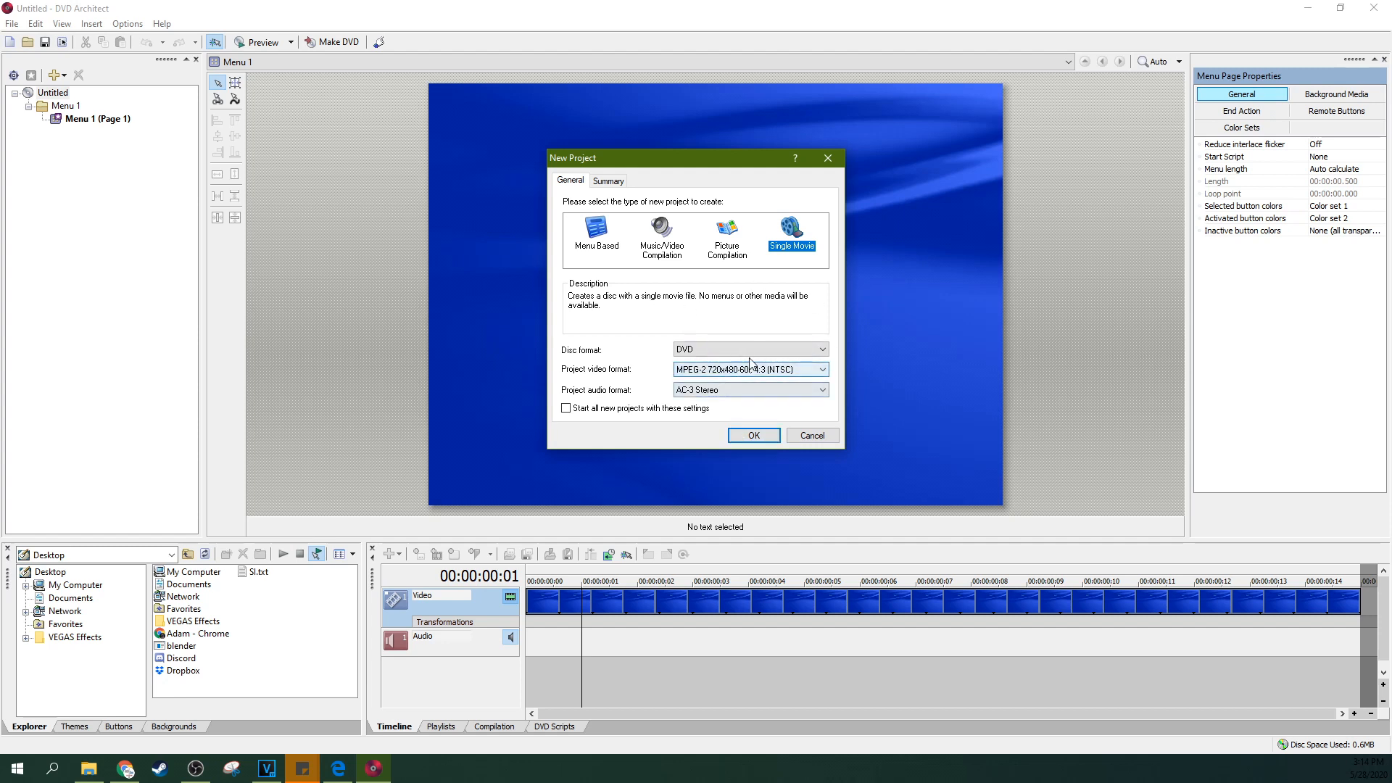
{"action": "left_click", "coordinate": [777, 353]}
{"action": "left_click", "coordinate": [777, 353]}
{"action": "left_click", "coordinate": [778, 353]}
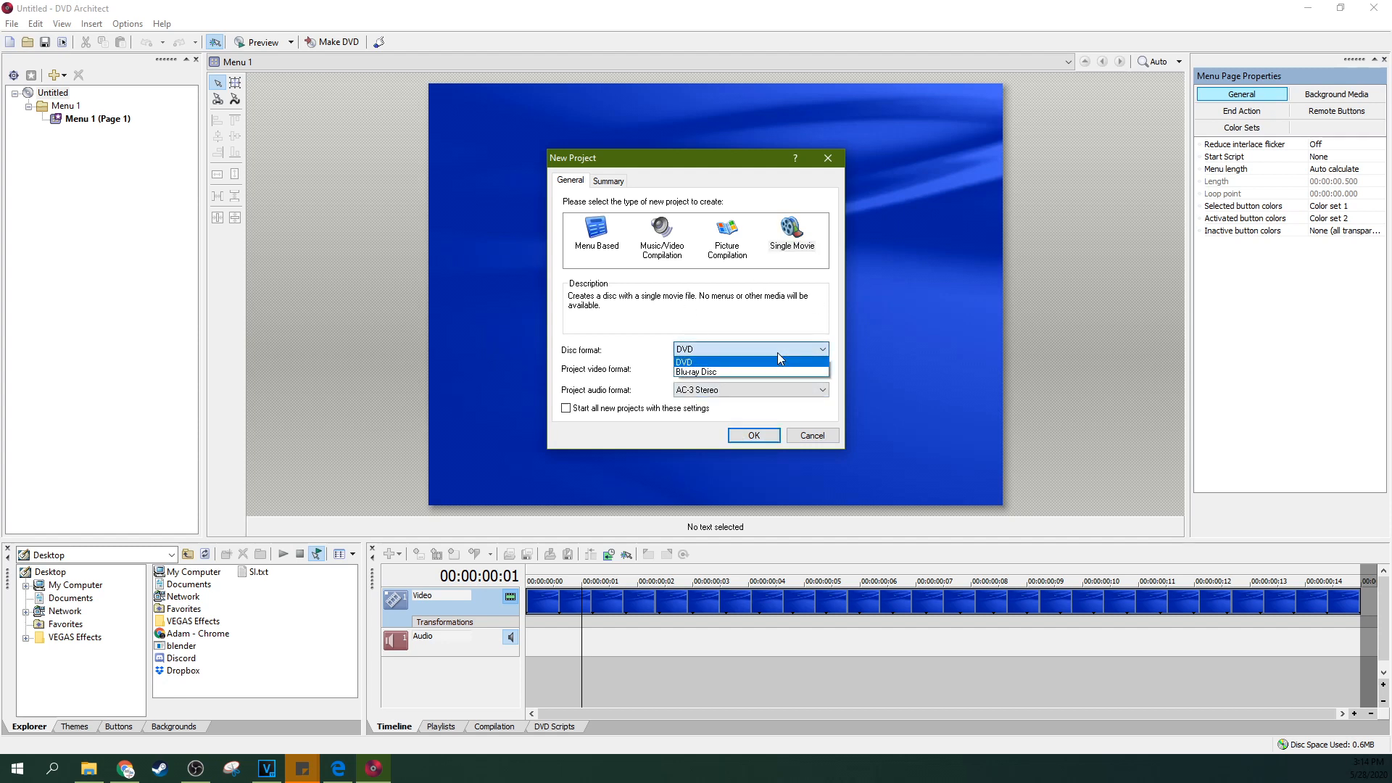
{"action": "left_click", "coordinate": [690, 364]}
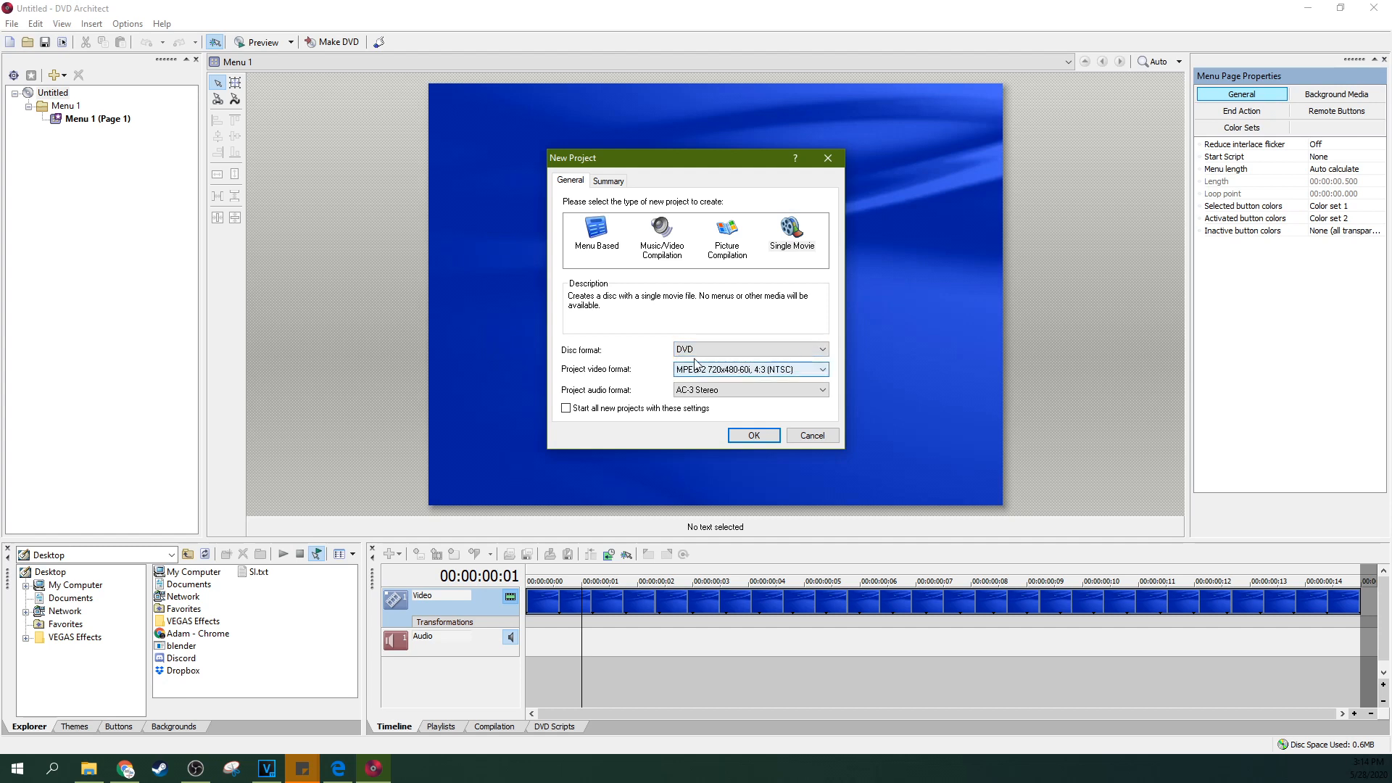
Review the available project video formats for the new single movie DVD, including the NTSC and PAL resolutions.
{"action": "left_click", "coordinate": [730, 373]}
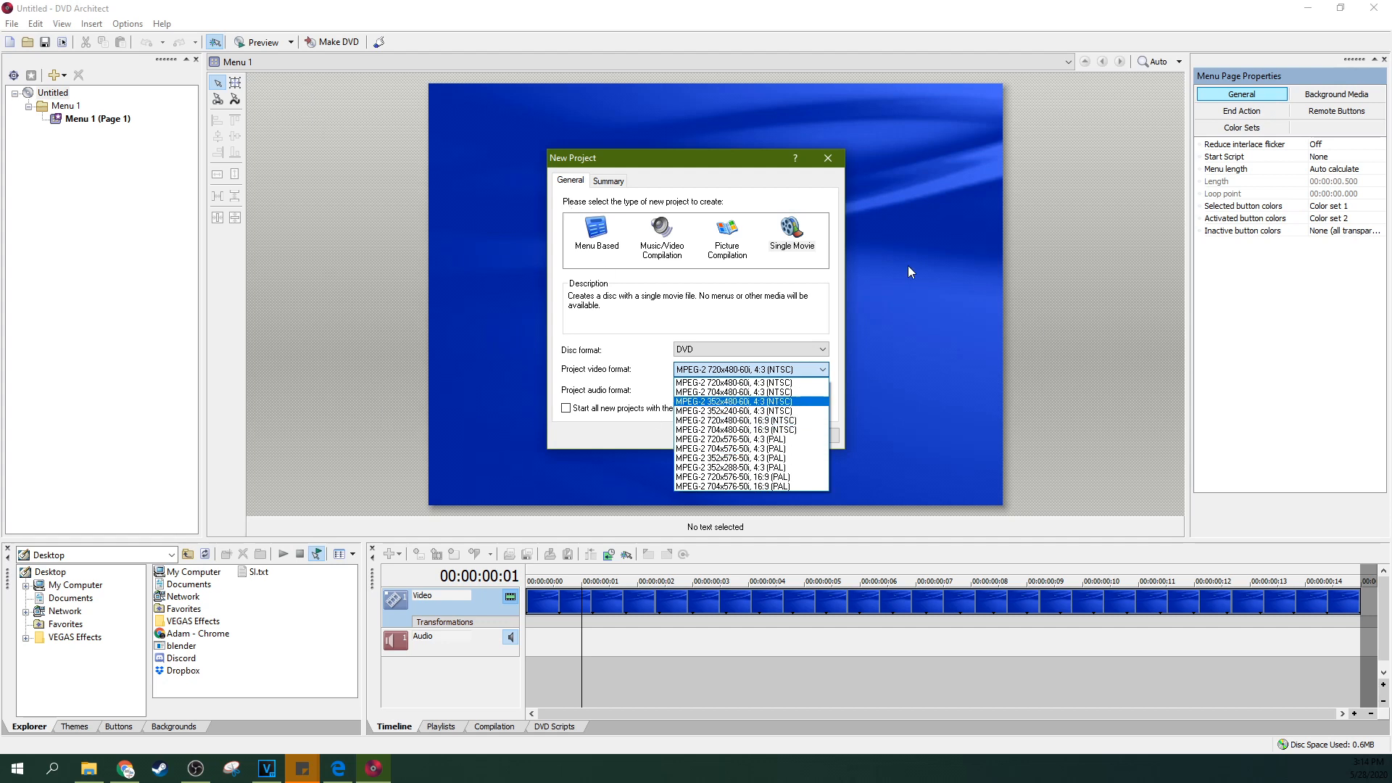
{"action": "left_click", "coordinate": [725, 161]}
{"action": "left_click_drag", "start_coordinate": [713, 158], "coordinate": [208, 197]}
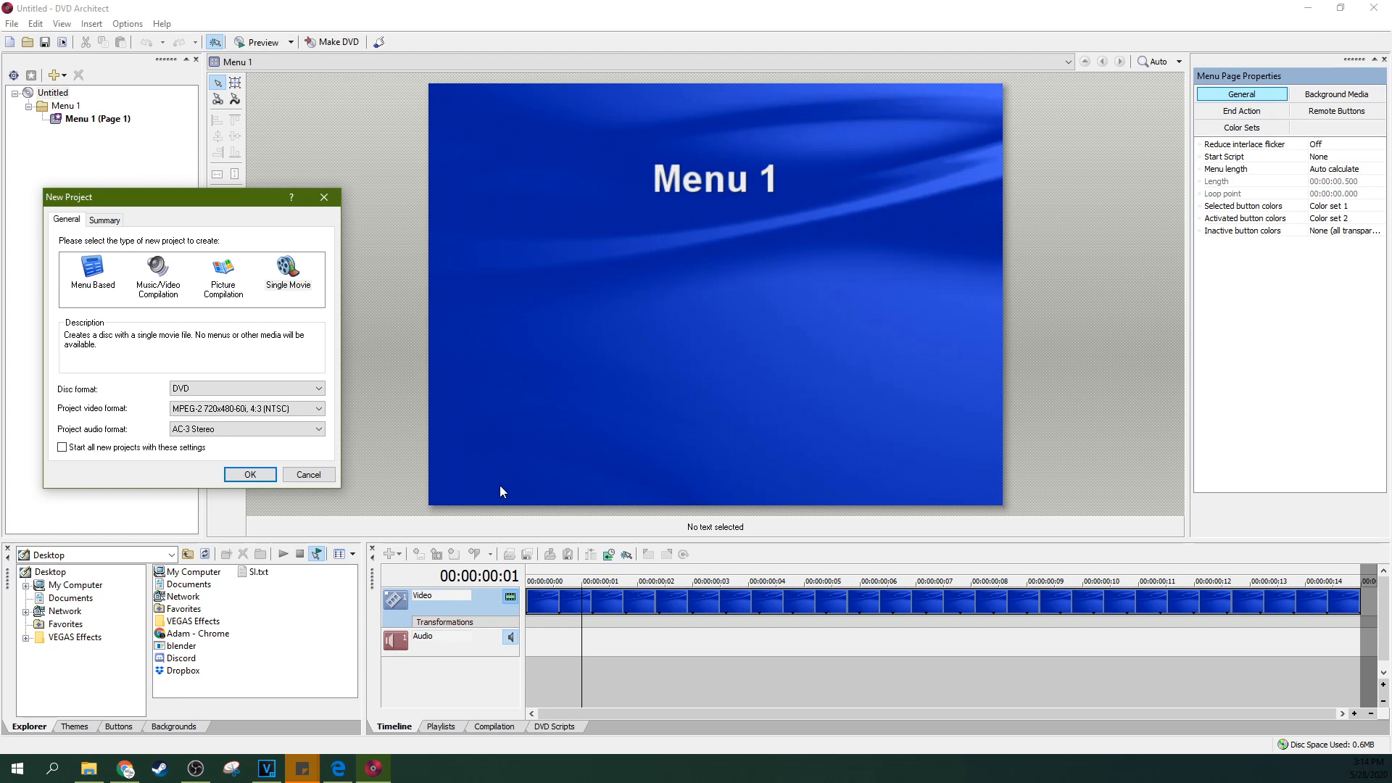
{"action": "left_click_drag", "start_coordinate": [207, 203], "coordinate": [726, 187]}
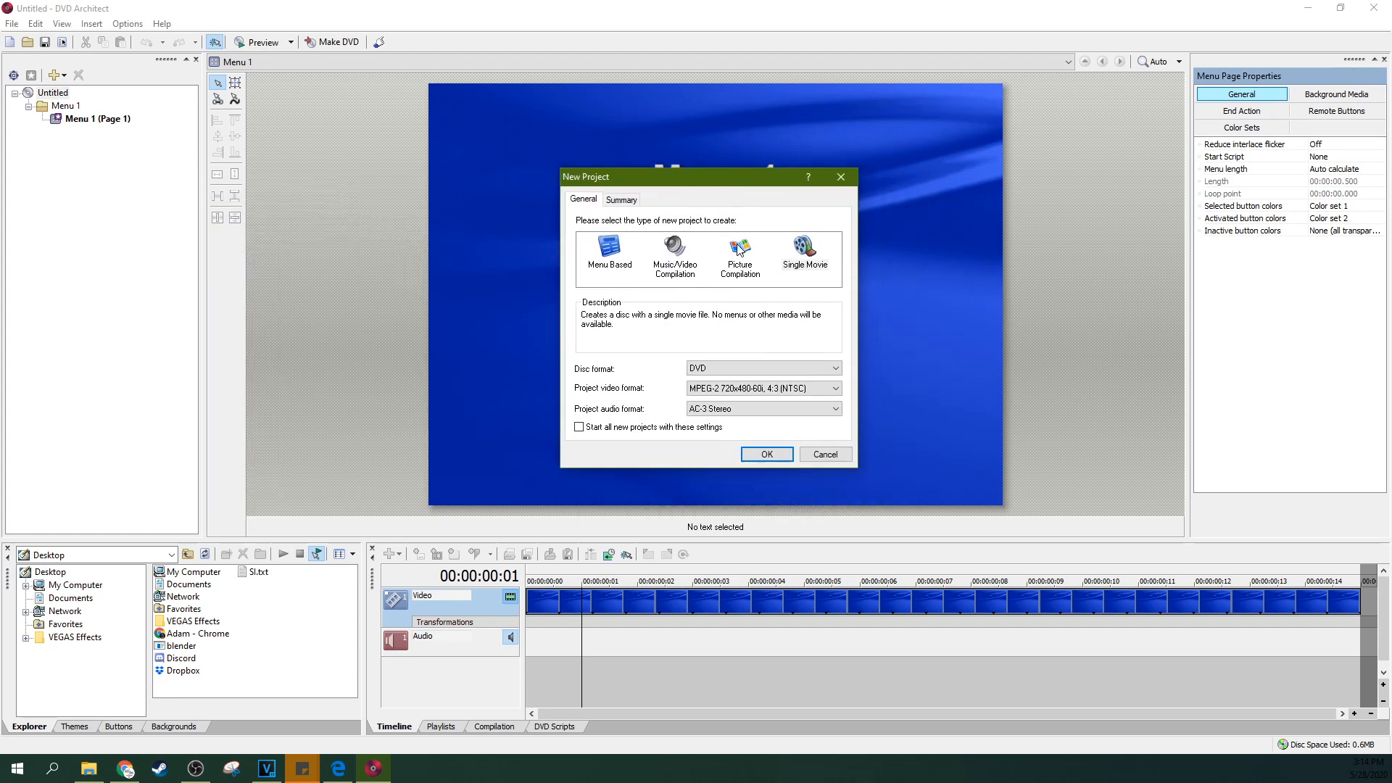
{"action": "left_click", "coordinate": [801, 388]}
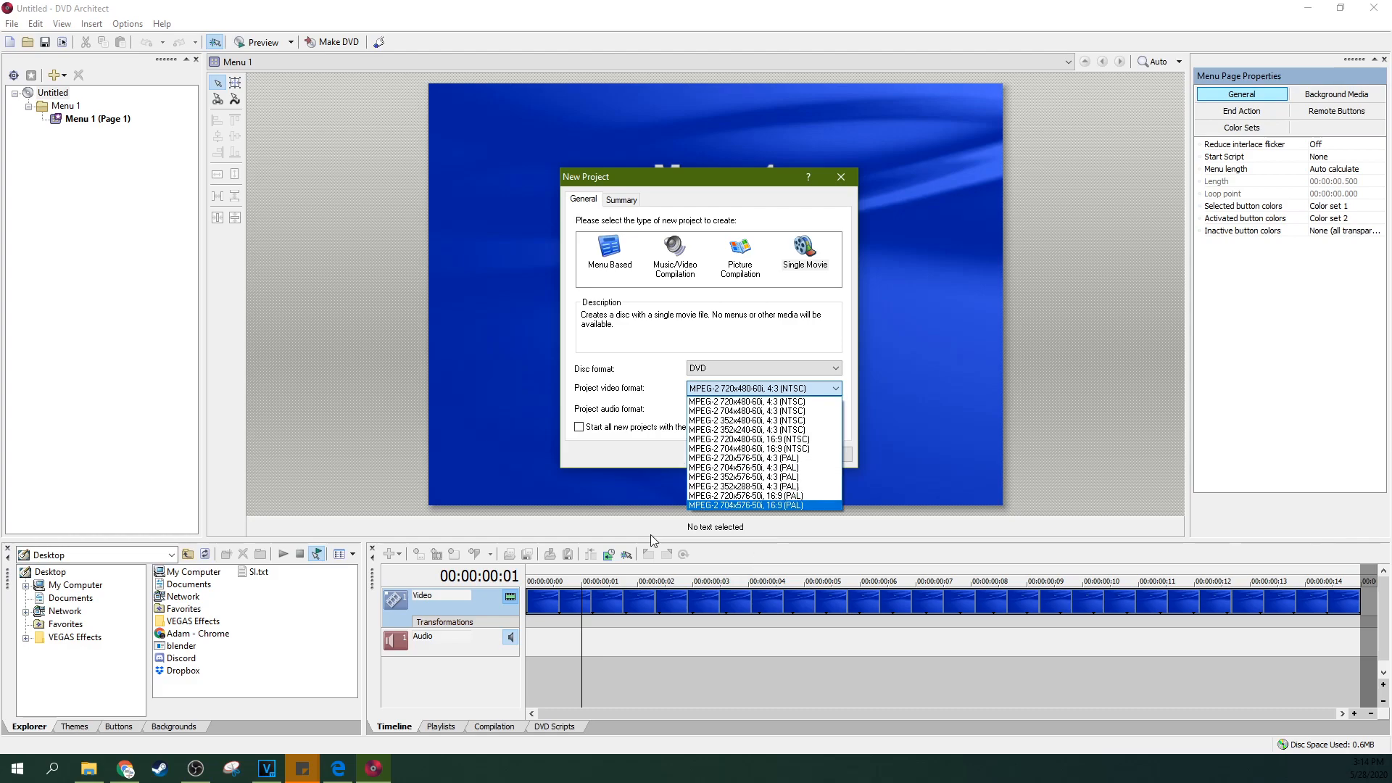
Switch to VEGAS Pro and check the resolution of the MainConcept MPEG-2 DVD Architect NTSC Widescreen video stream template.
{"action": "left_click", "coordinate": [267, 768]}
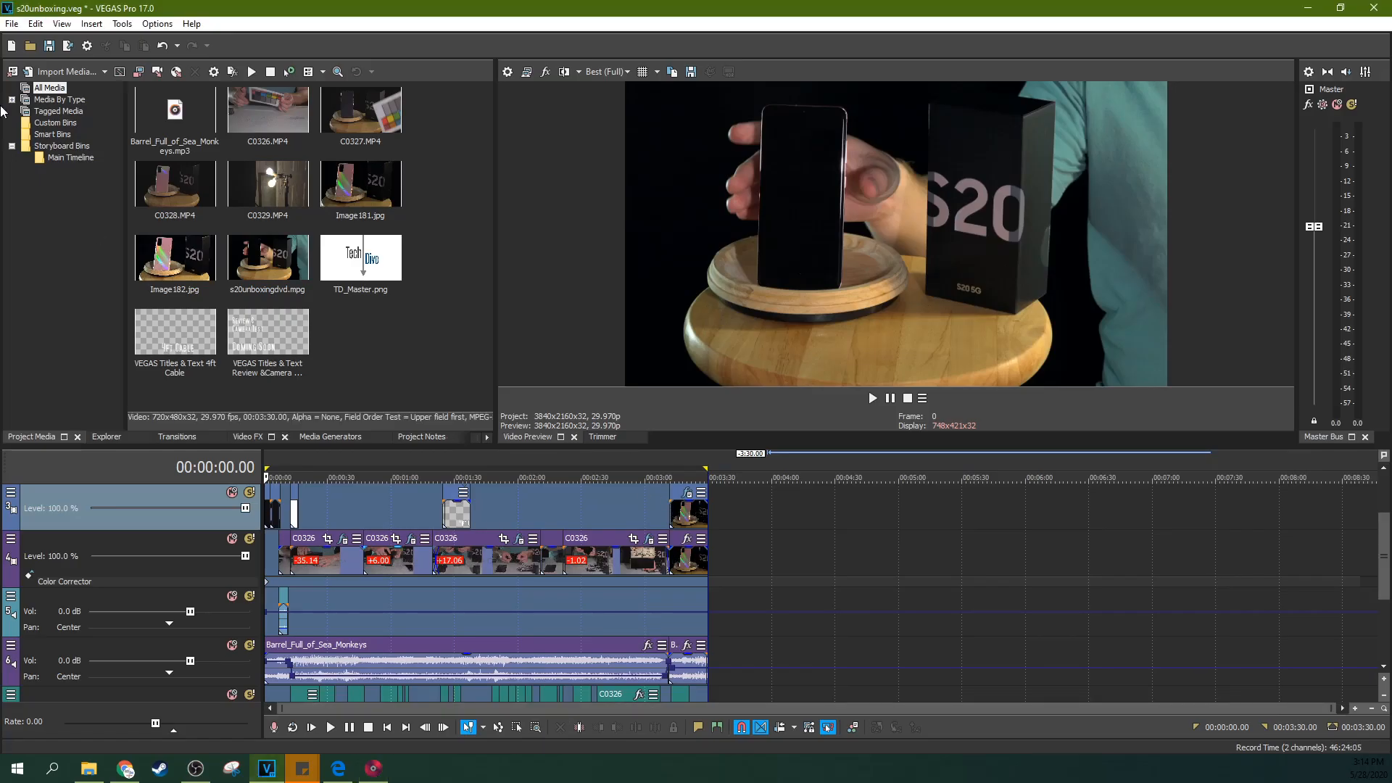
{"action": "left_click", "coordinate": [11, 23]}
{"action": "left_click", "coordinate": [33, 148]}
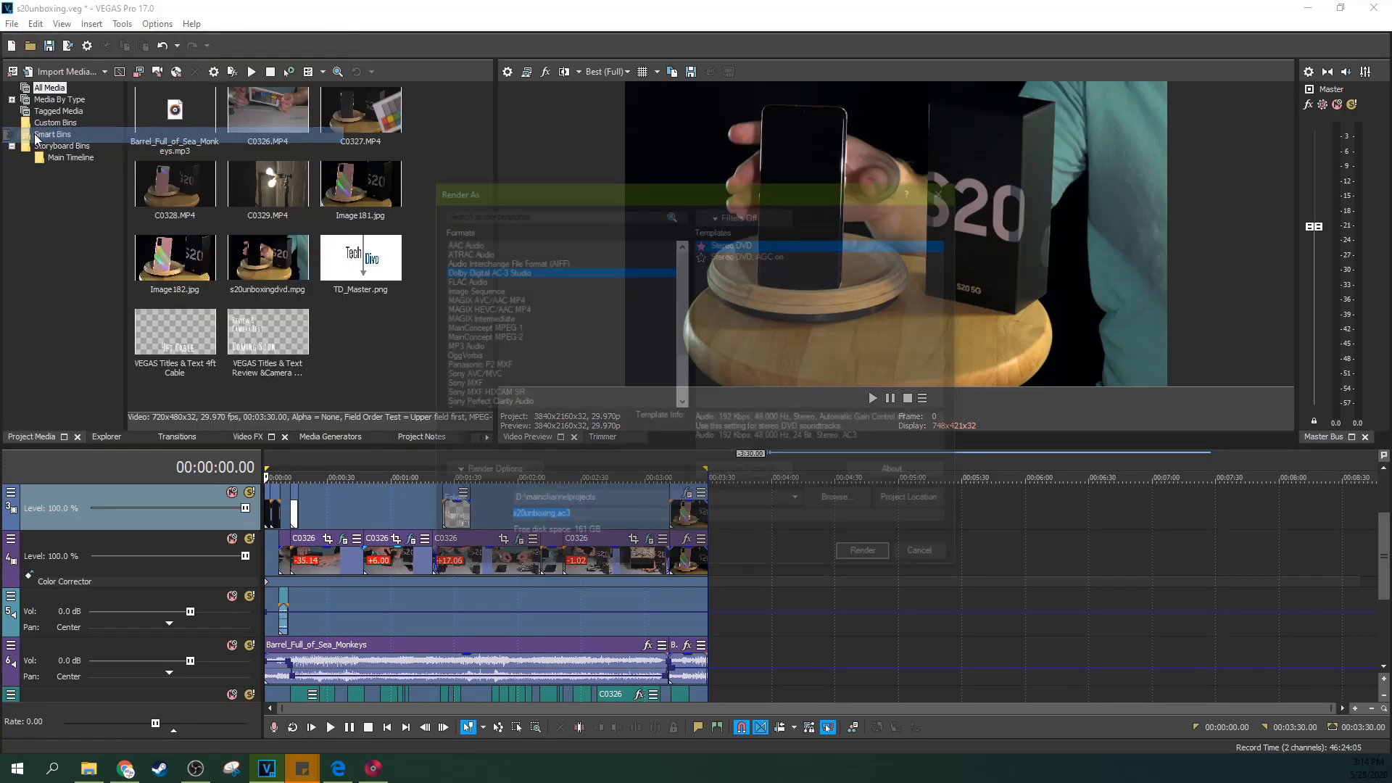
{"action": "left_click", "coordinate": [638, 337]}
{"action": "left_click_drag", "start_coordinate": [761, 419], "coordinate": [794, 420]}
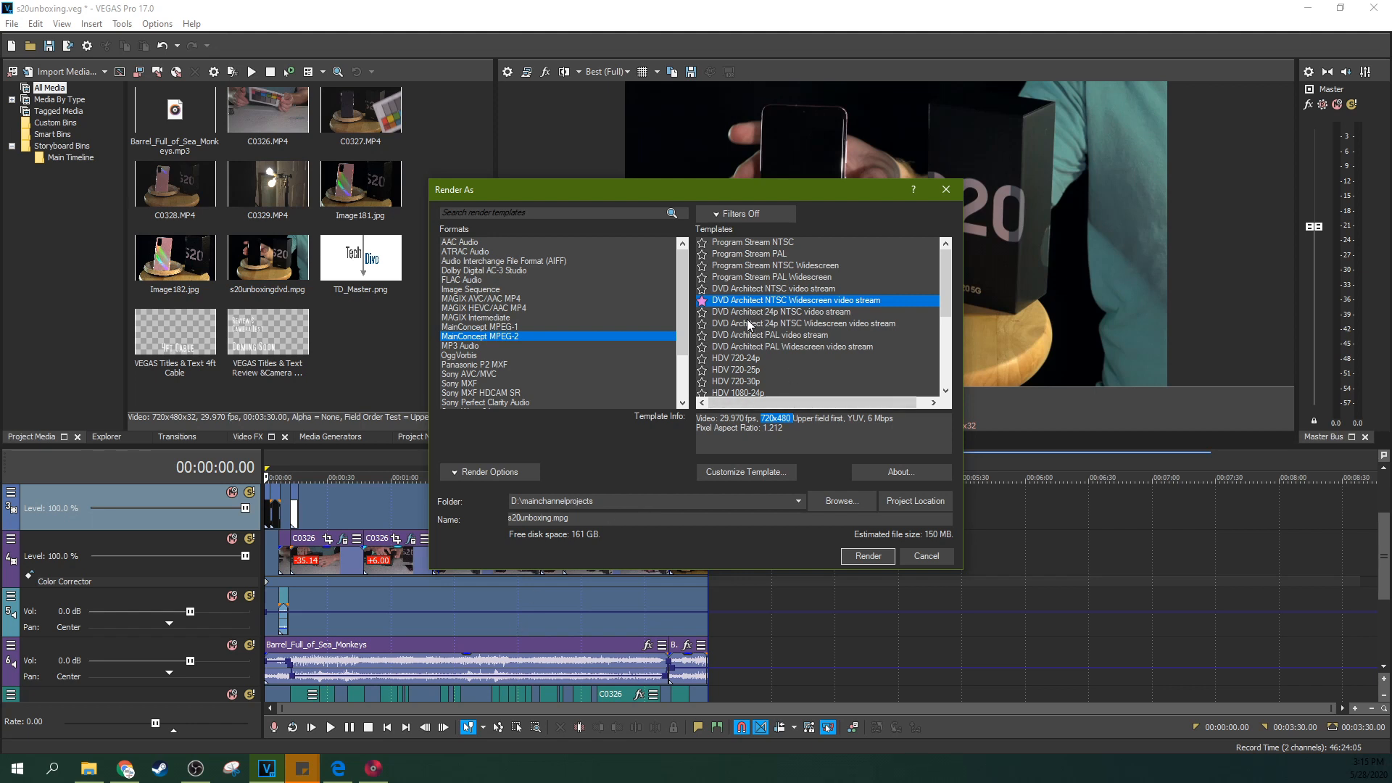
Compare the DVD Architect 24p NTSC Widescreen video stream template with the standard NTSC Widescreen one.
{"action": "left_click_drag", "start_coordinate": [749, 322], "coordinate": [808, 298]}
{"action": "left_click", "coordinate": [778, 325]}
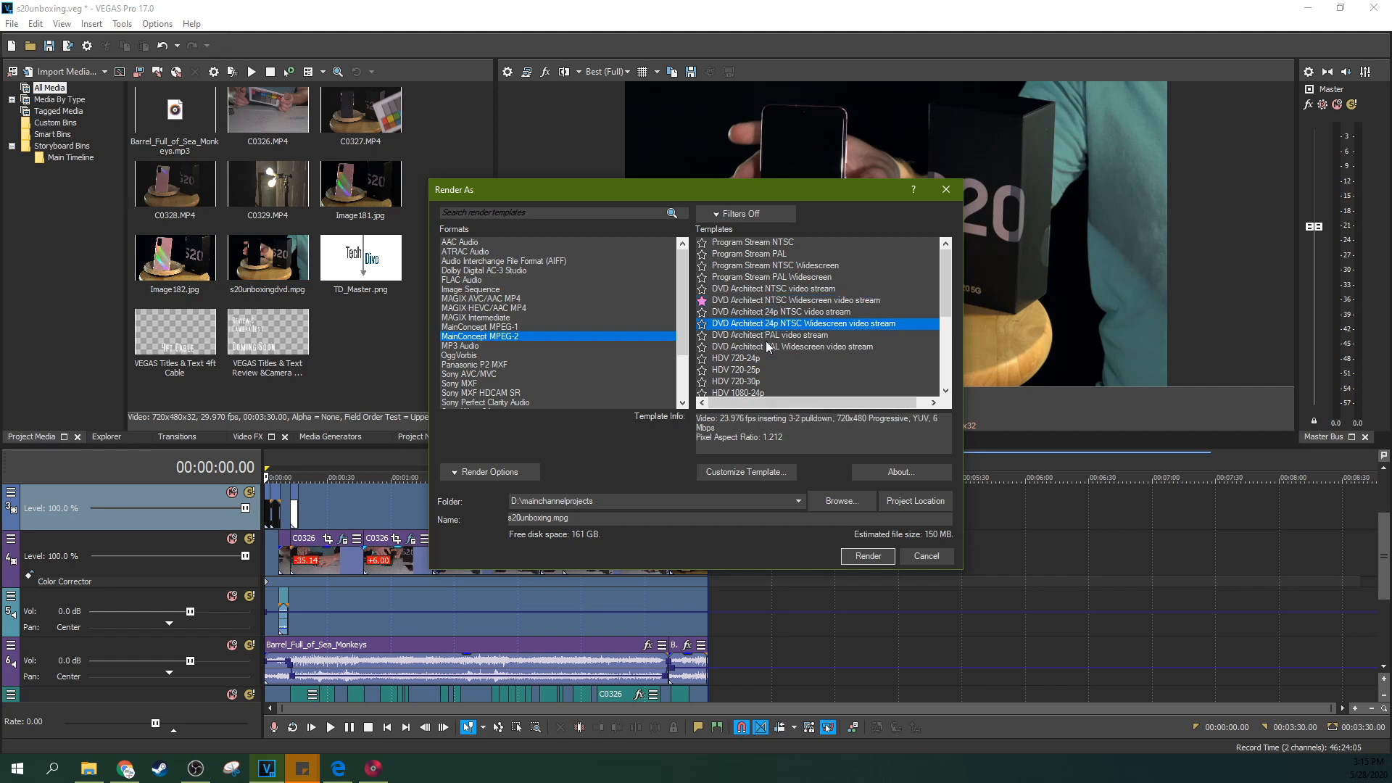
{"action": "left_click", "coordinate": [747, 302]}
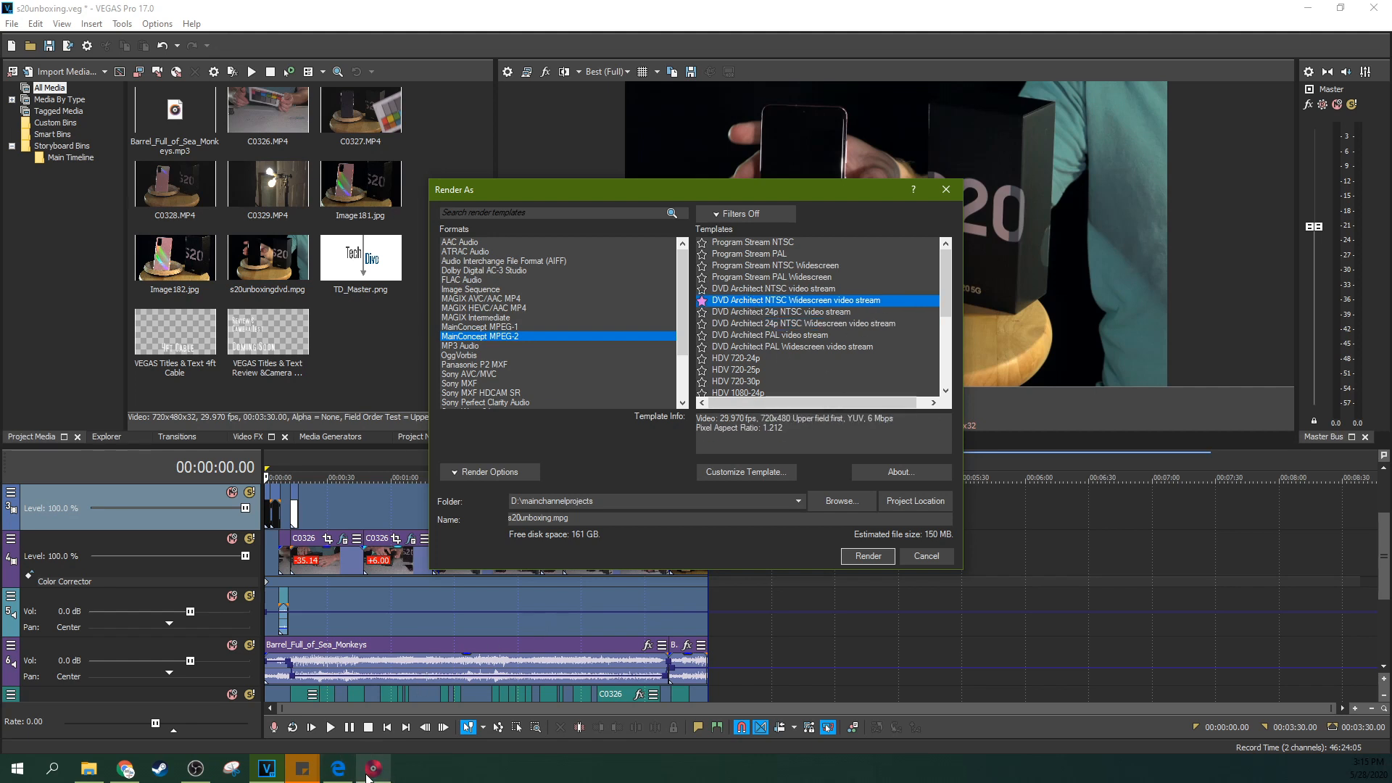
Switch to DVD Architect and set the new project's video format to MPEG-2 720x480-60i, 16:9 (NTSC) and audio format to AC-3 Stereo.
{"action": "left_click", "coordinate": [374, 768]}
{"action": "left_click", "coordinate": [758, 390]}
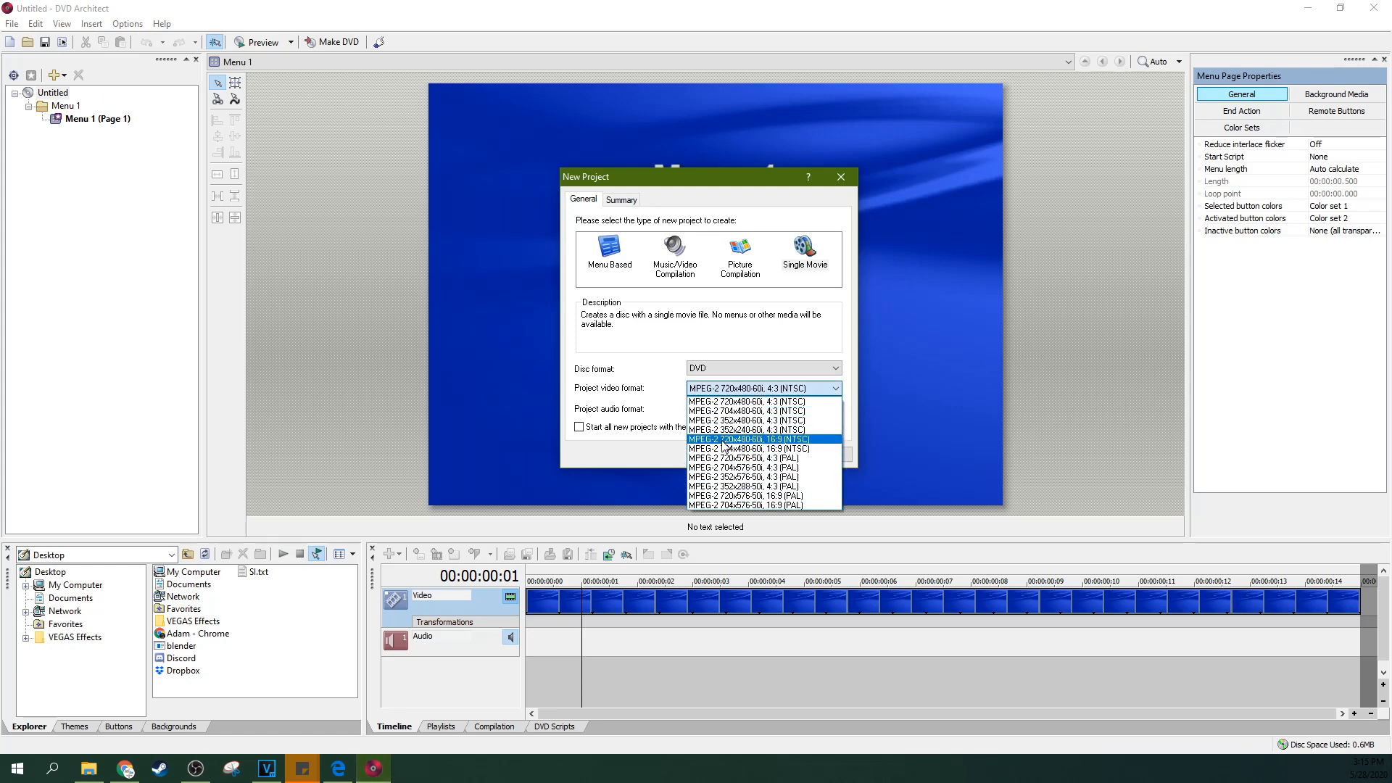
{"action": "left_click", "coordinate": [754, 441]}
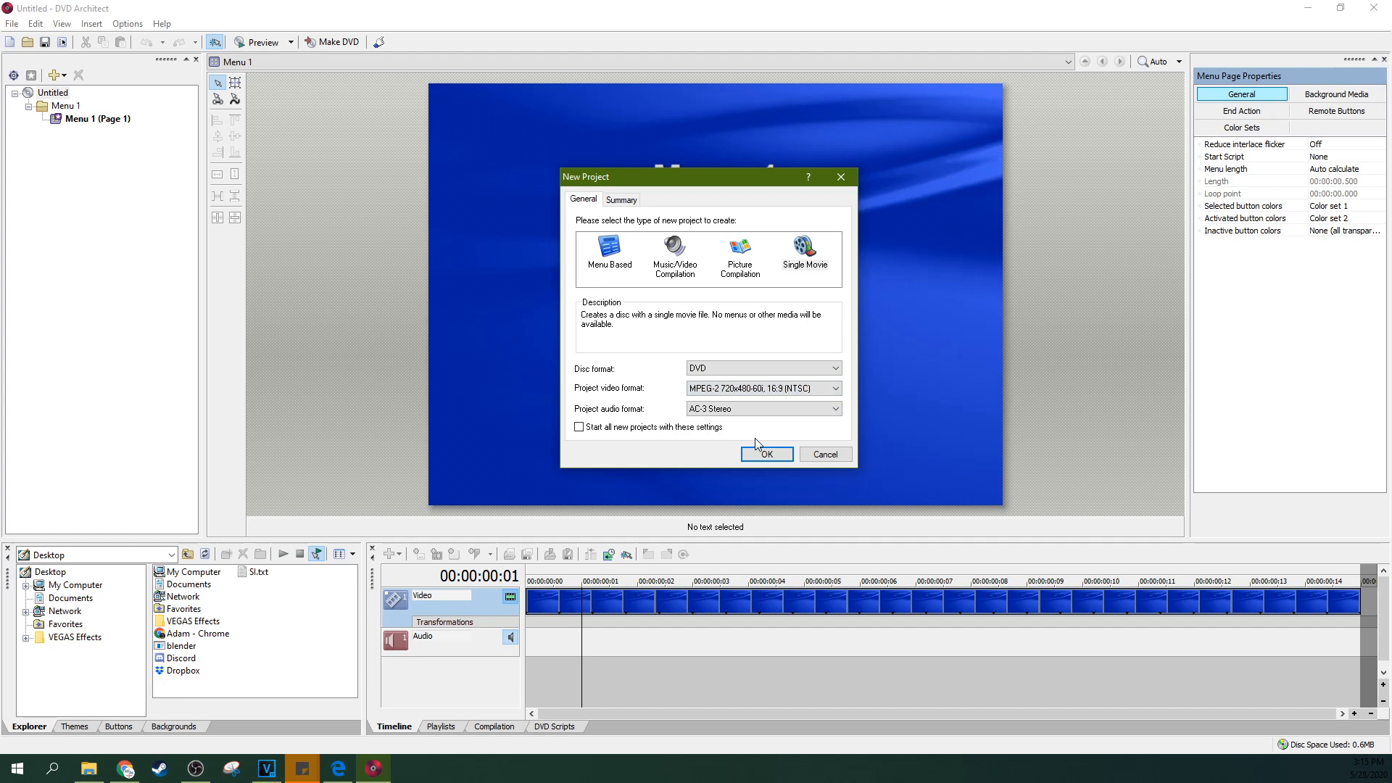
{"action": "left_click", "coordinate": [715, 411]}
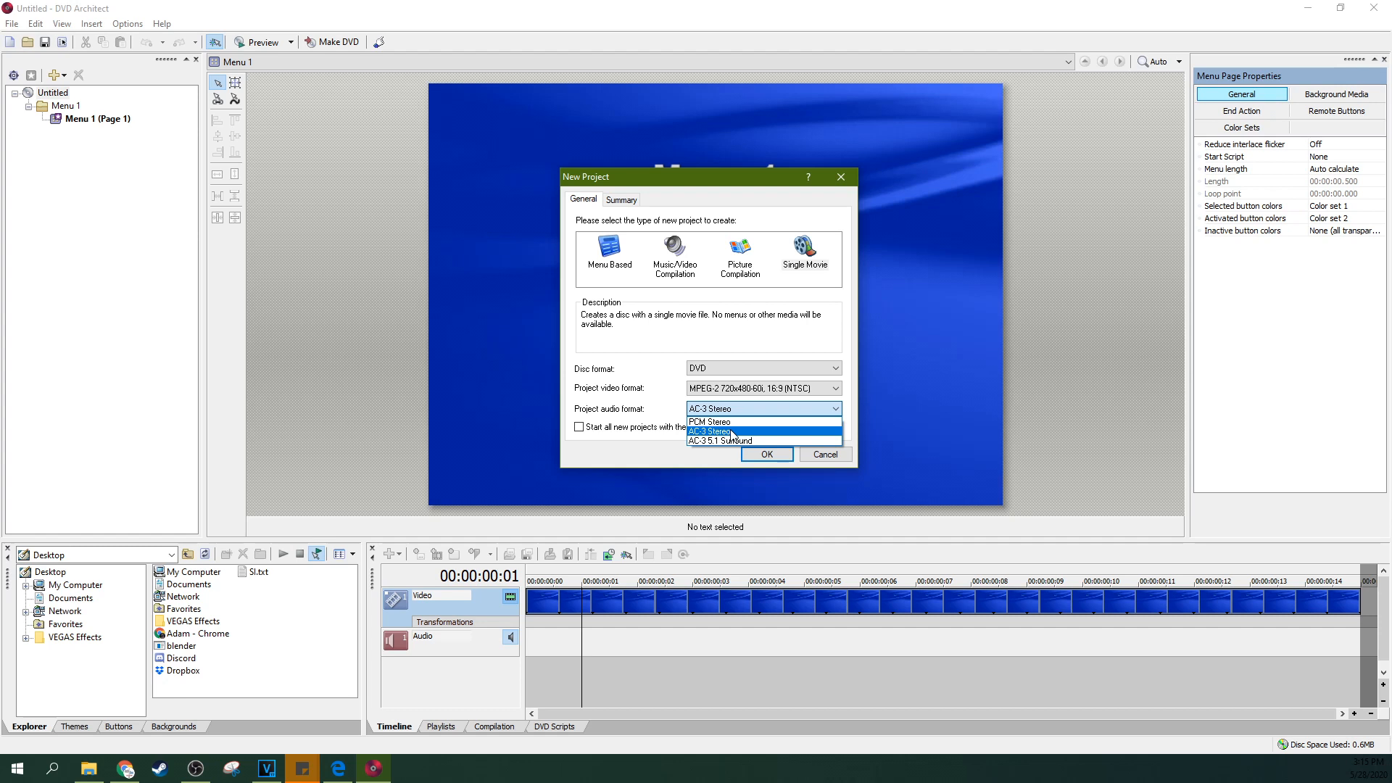
{"action": "left_click", "coordinate": [733, 432]}
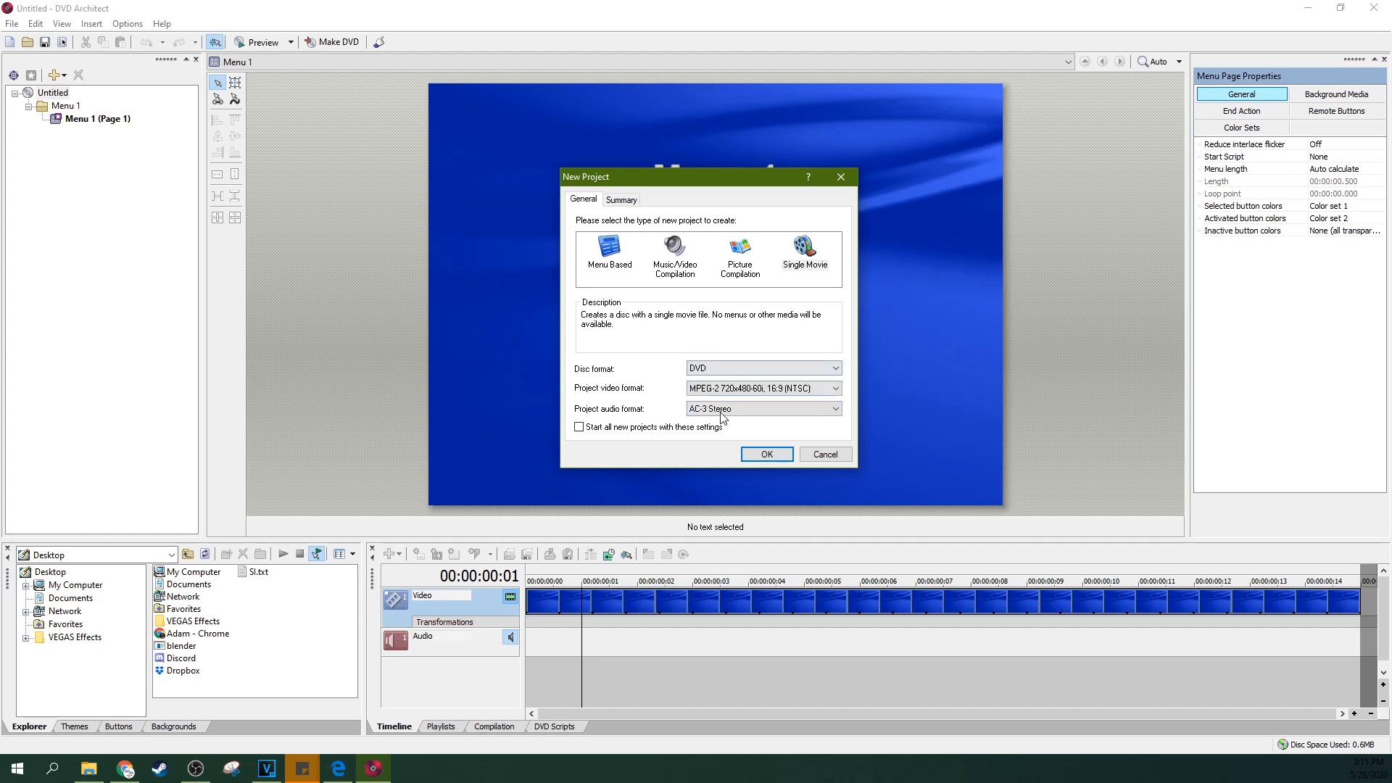
Create the single movie project with empty summary information and load s20unboxingdvd.mpg from mainchannelprojects as its movie.
{"action": "left_click", "coordinate": [621, 199]}
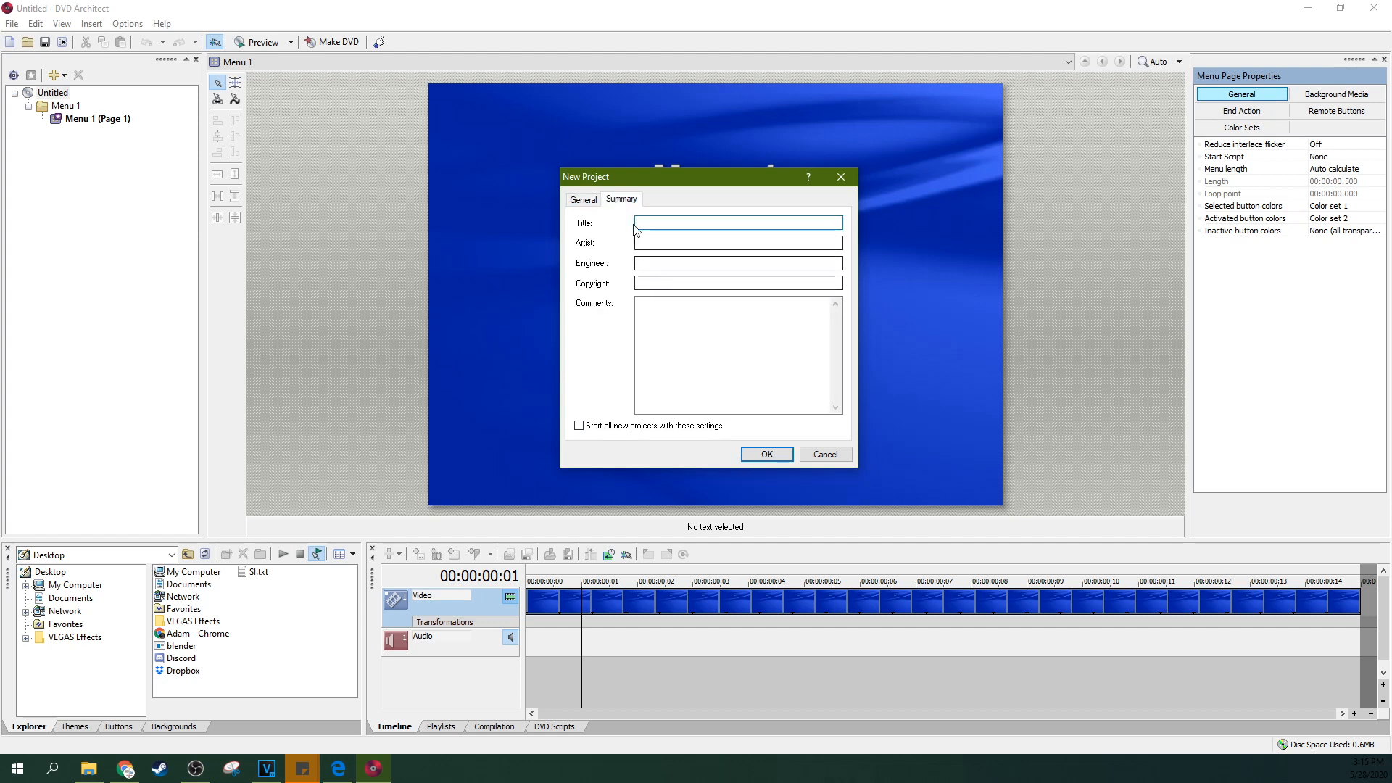
{"action": "left_click", "coordinate": [589, 202]}
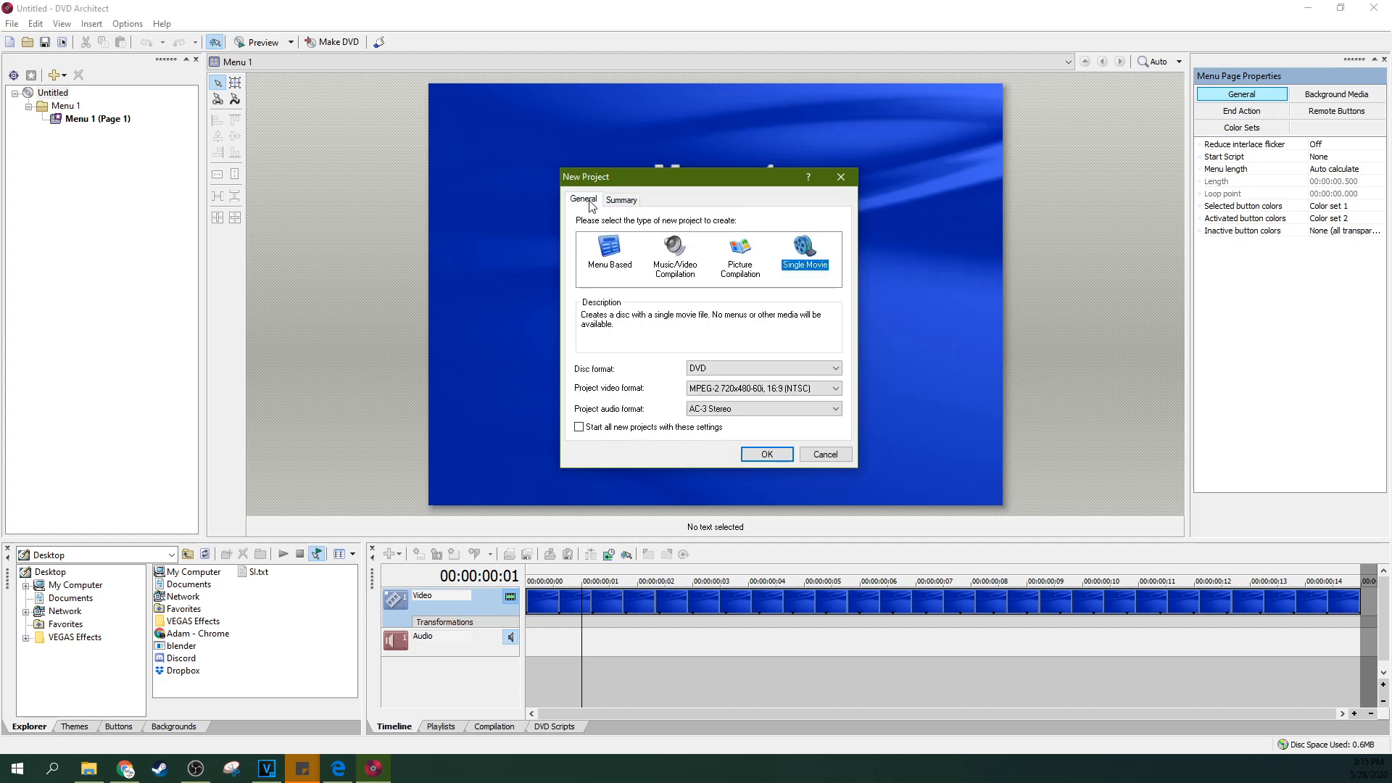
{"action": "left_click", "coordinate": [767, 454]}
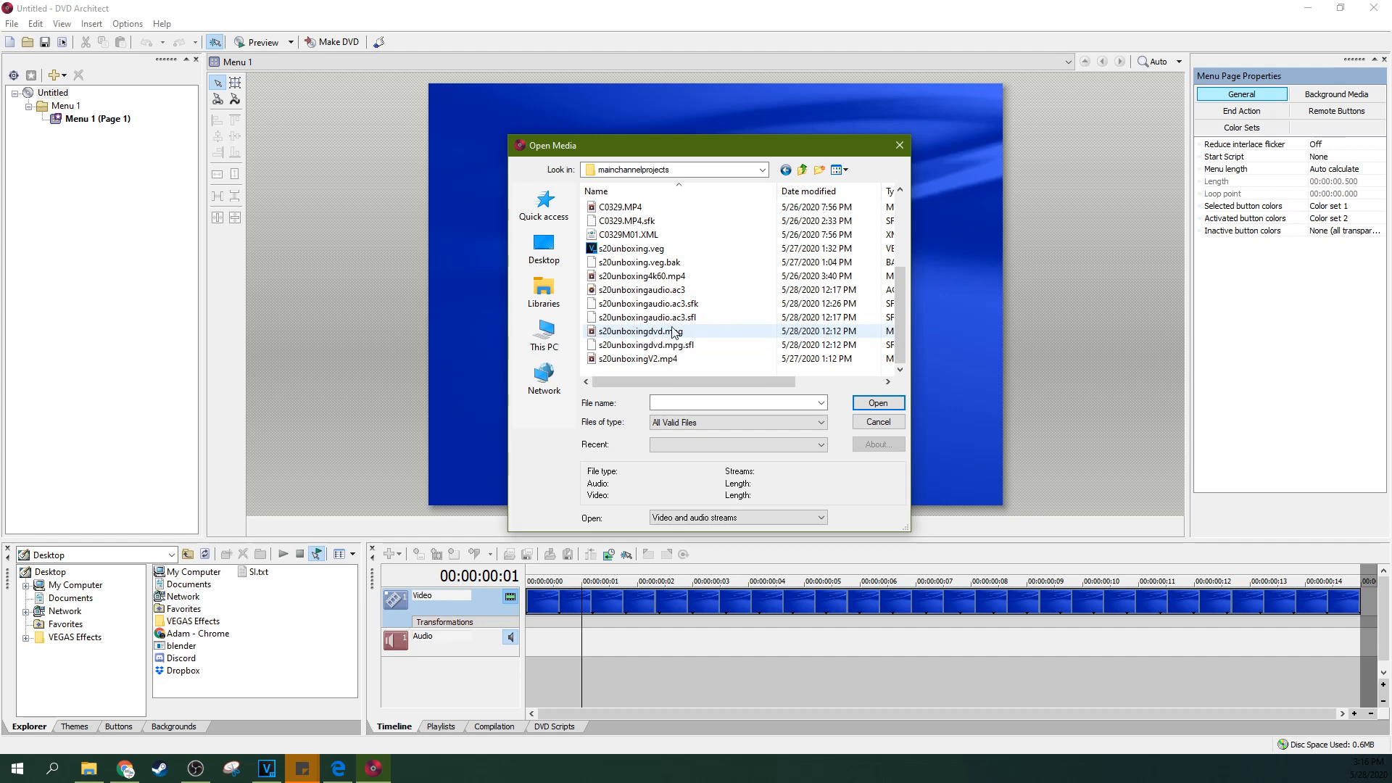
{"action": "left_click", "coordinate": [649, 332]}
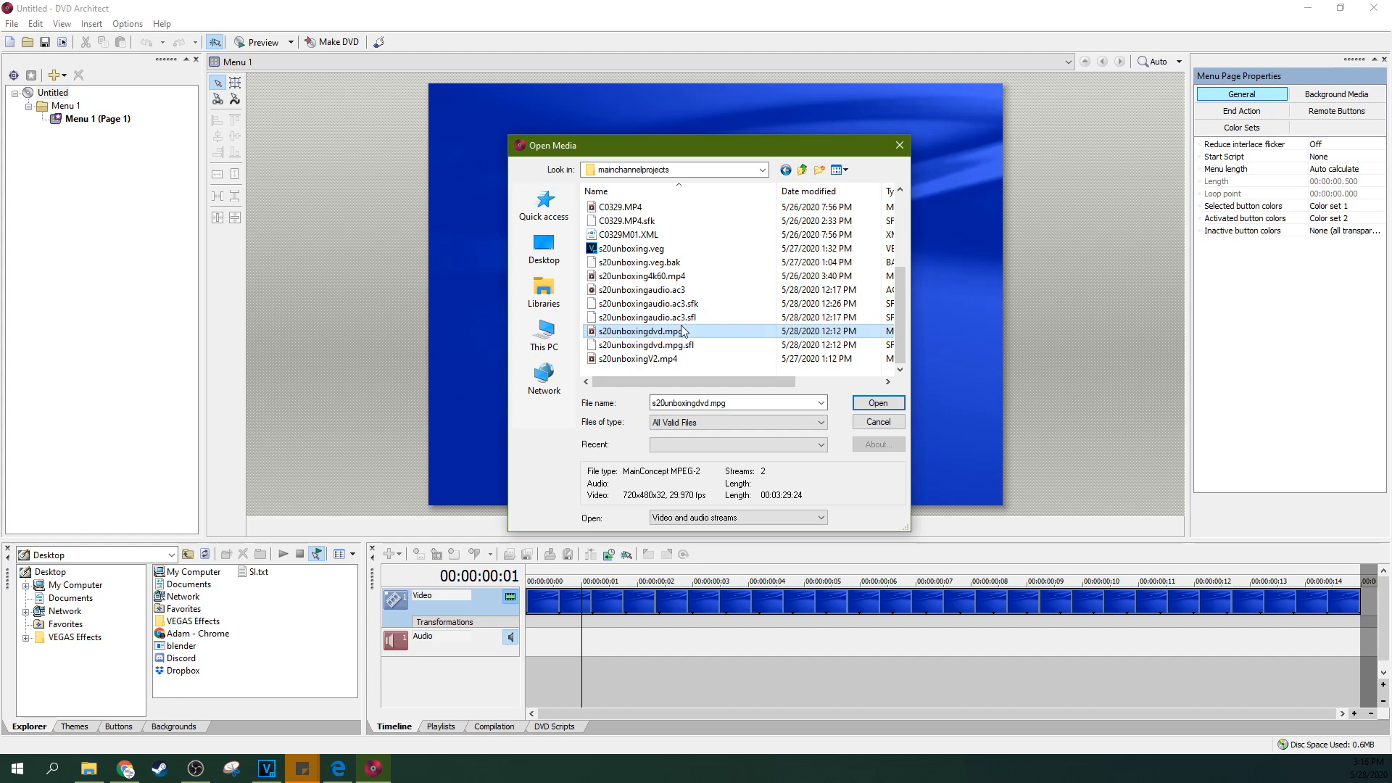
{"action": "left_click", "coordinate": [874, 403]}
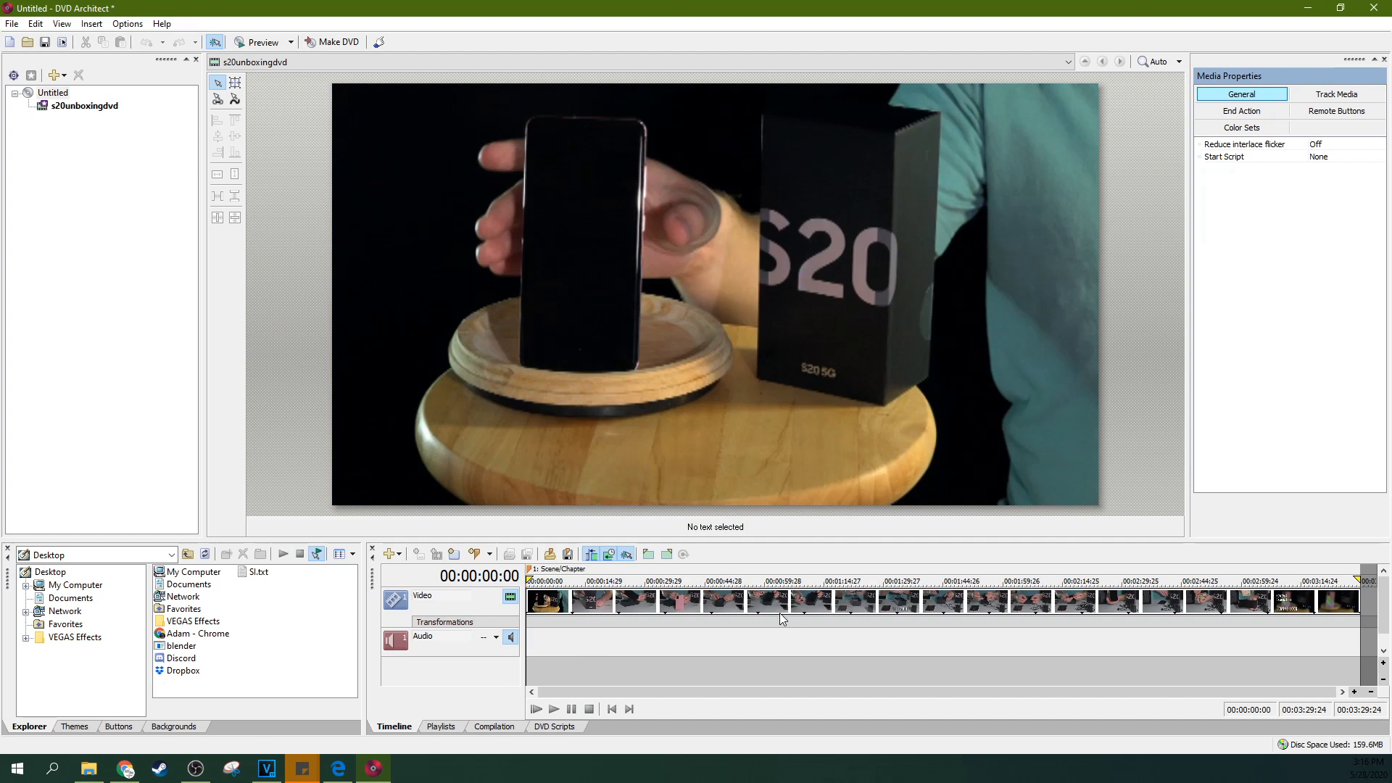
Check the imported s20unboxingdvd video at several points along the timeline.
{"action": "left_click", "coordinate": [781, 619]}
{"action": "left_click", "coordinate": [929, 619]}
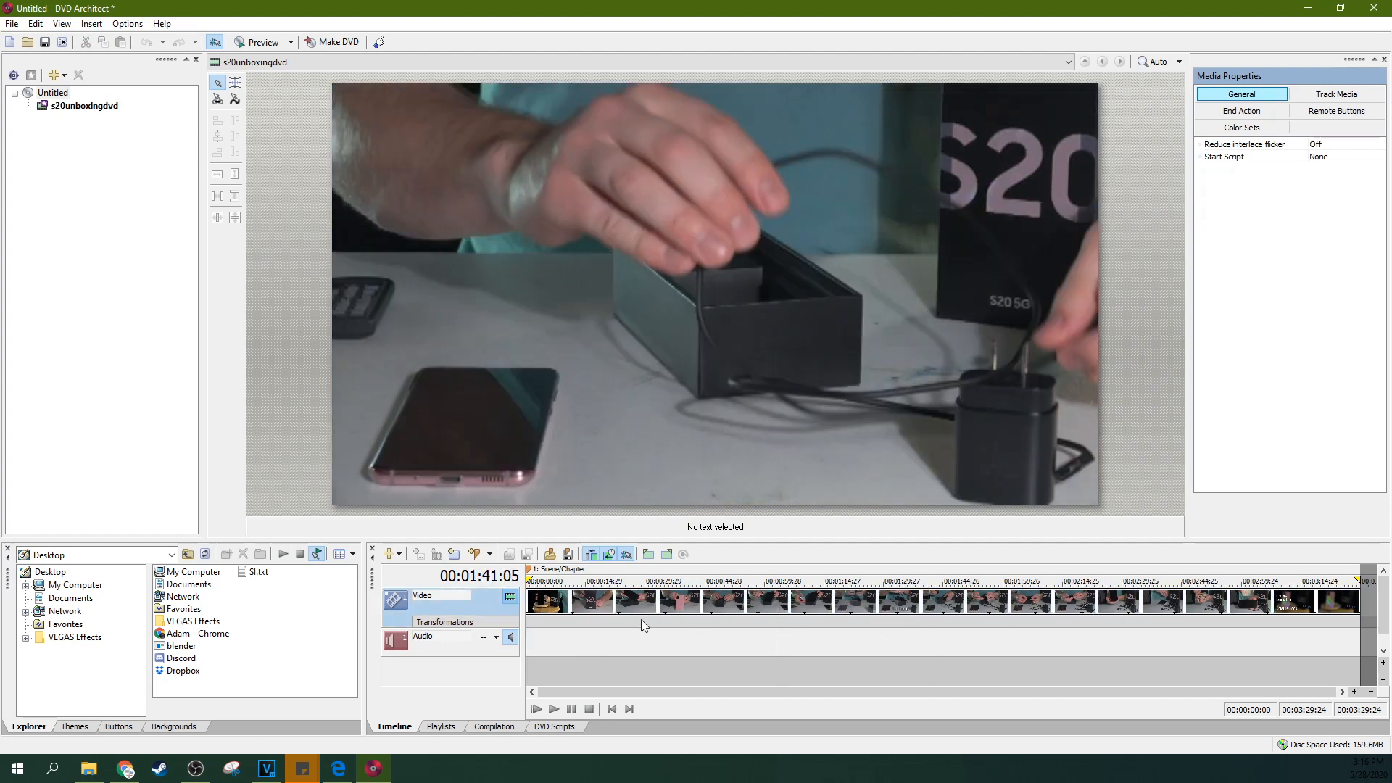
{"action": "left_click", "coordinate": [641, 619]}
{"action": "left_click", "coordinate": [551, 606]}
{"action": "left_click", "coordinate": [536, 608]}
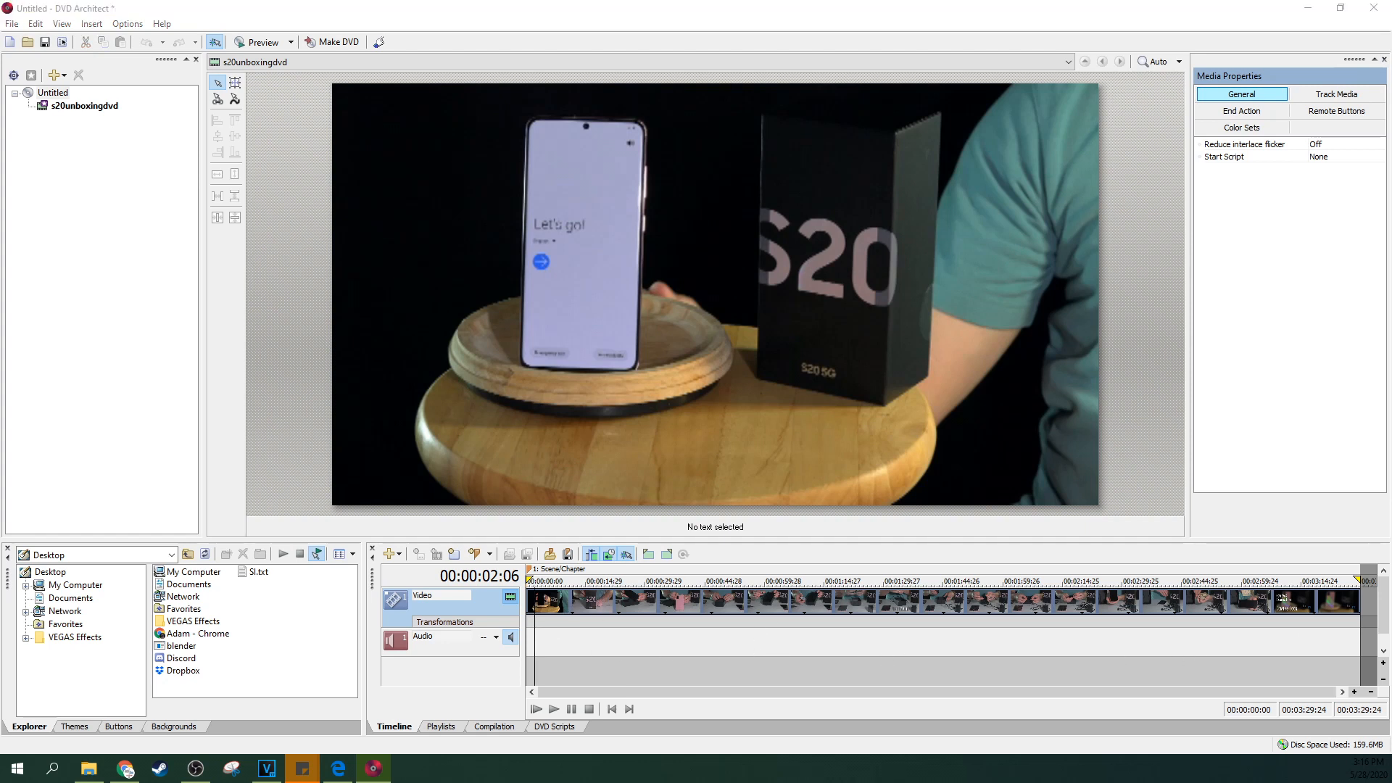
Add s20unboxingaudio.ac3 from the mainchannelprojects folder to the movie's audio track.
{"action": "left_click_drag", "start_coordinate": [1391, 210], "coordinate": [1005, 195]}
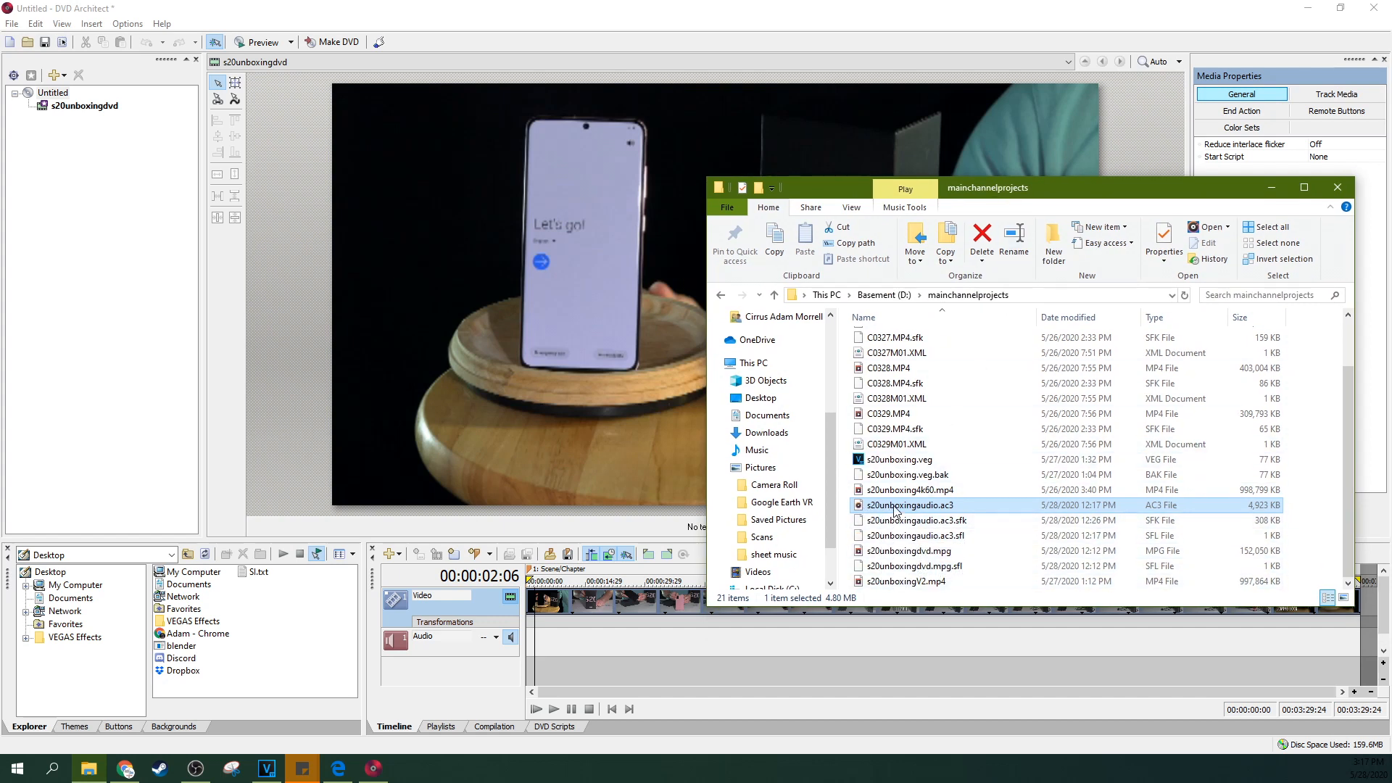
{"action": "left_click_drag", "start_coordinate": [899, 508], "coordinate": [580, 650]}
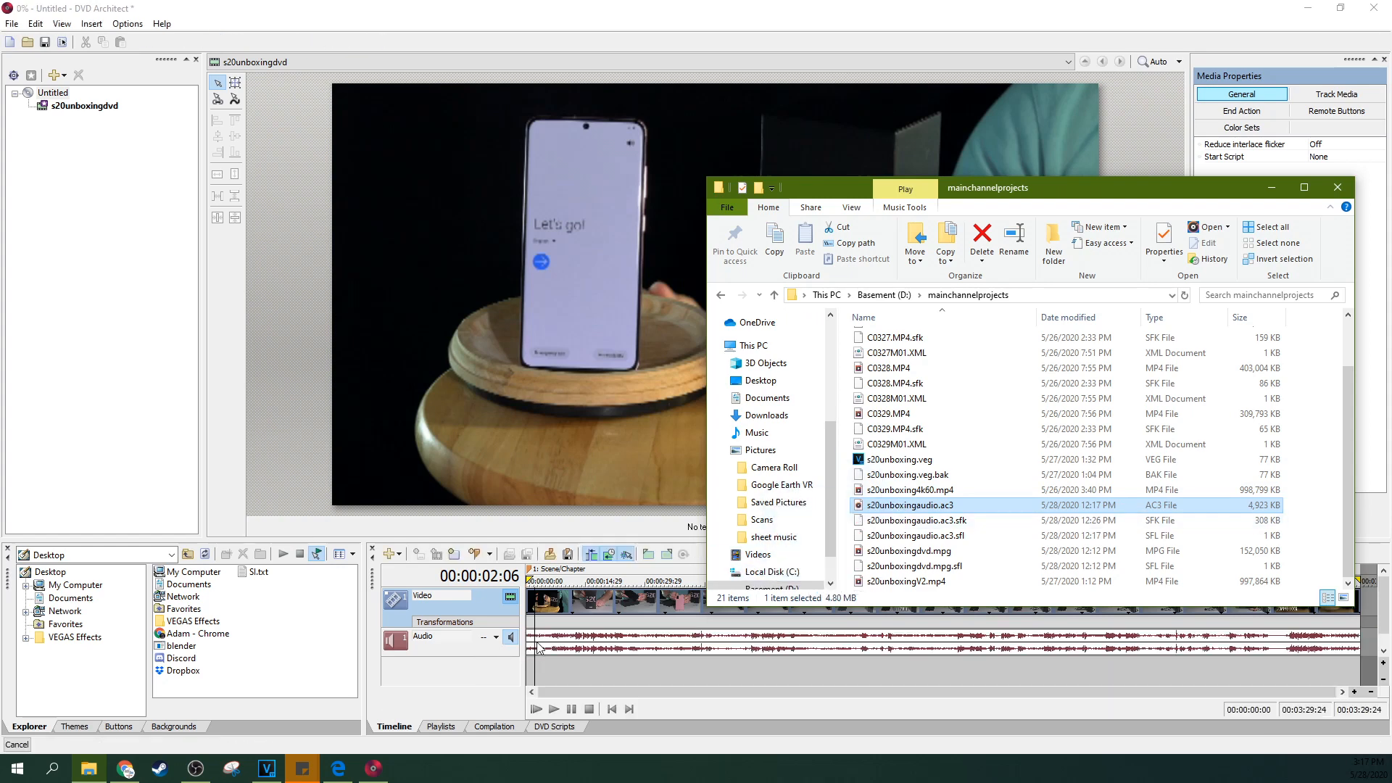
Check the combined video and audio at the beginning and end of the timeline, and play a short passage near the start.
{"action": "left_click", "coordinate": [553, 630]}
{"action": "left_click", "coordinate": [570, 611]}
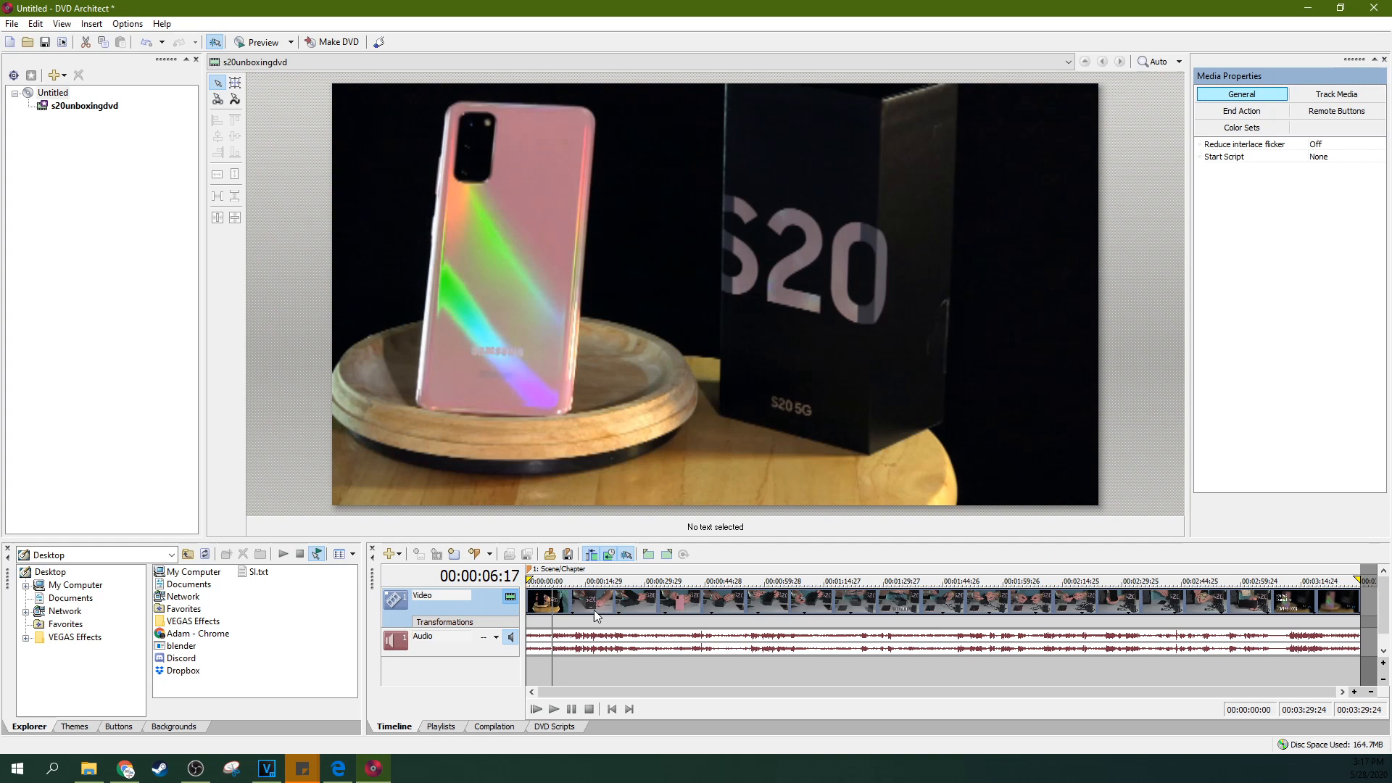
{"action": "left_click_drag", "start_coordinate": [593, 641], "coordinate": [573, 648]}
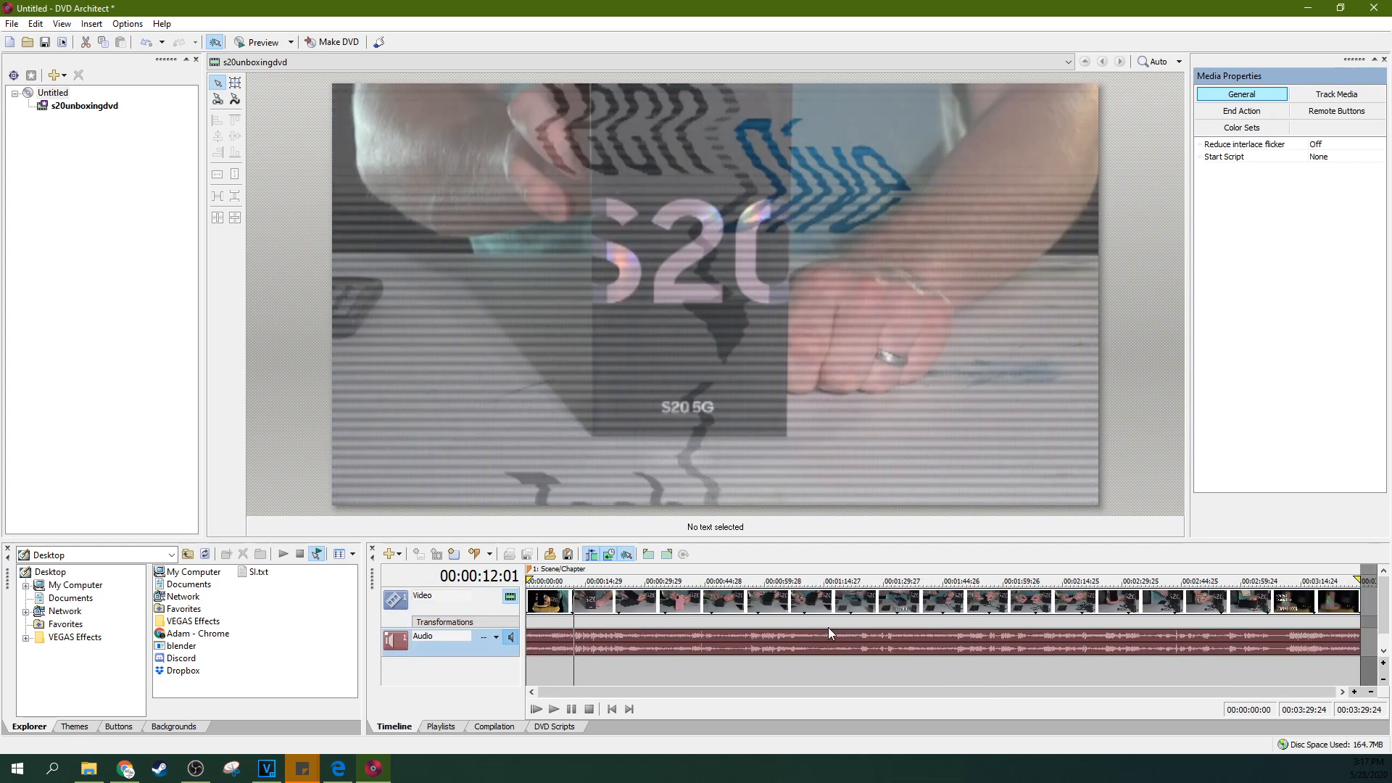
{"action": "left_click", "coordinate": [1359, 603]}
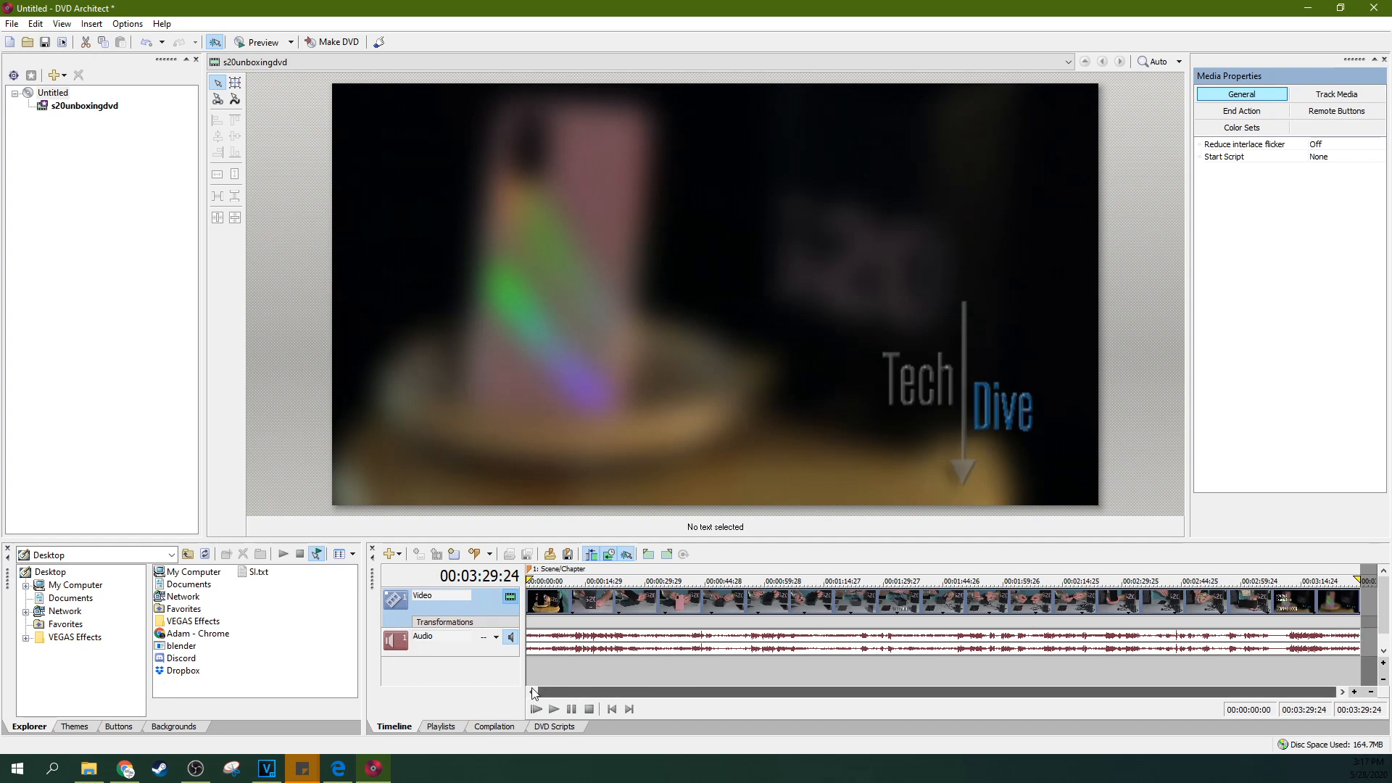
{"action": "left_click", "coordinate": [564, 664]}
{"action": "left_click", "coordinate": [553, 628]}
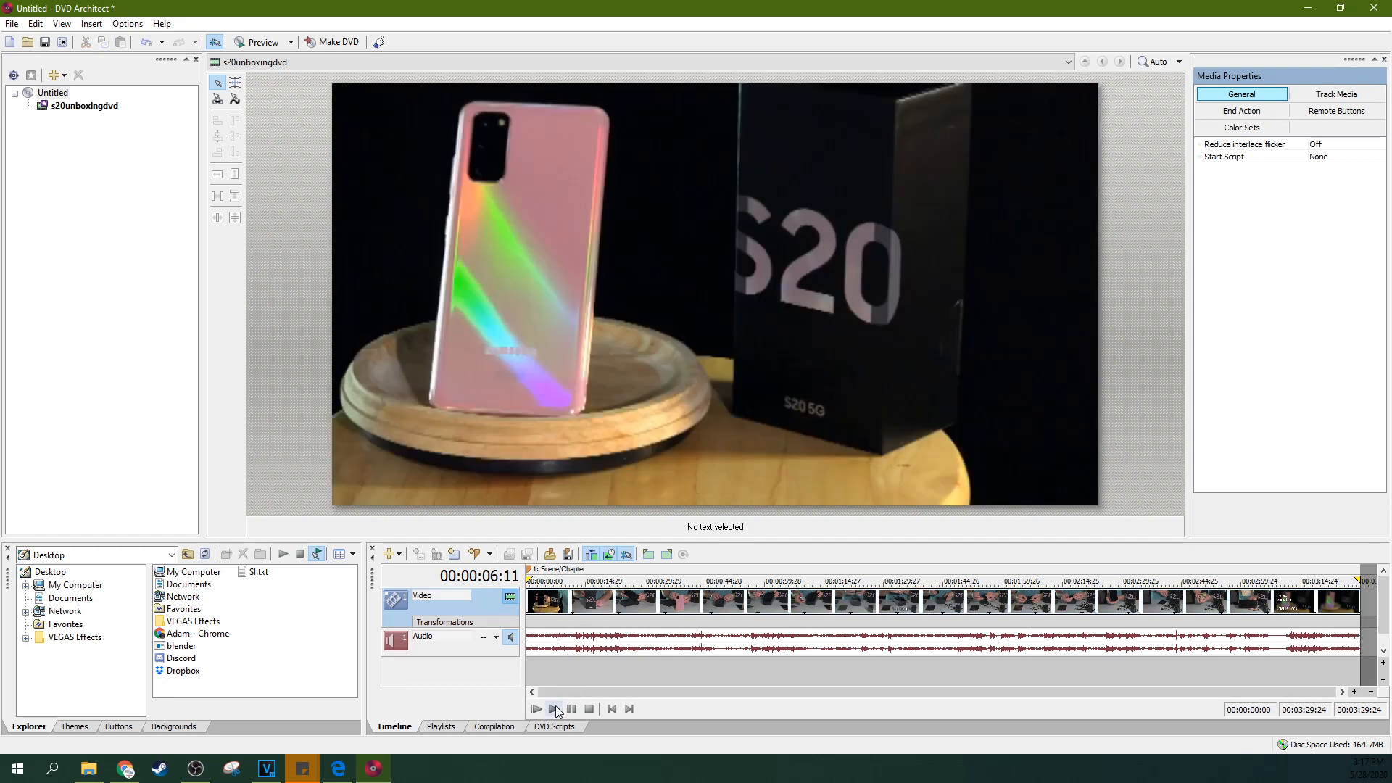
{"action": "left_click", "coordinate": [554, 708]}
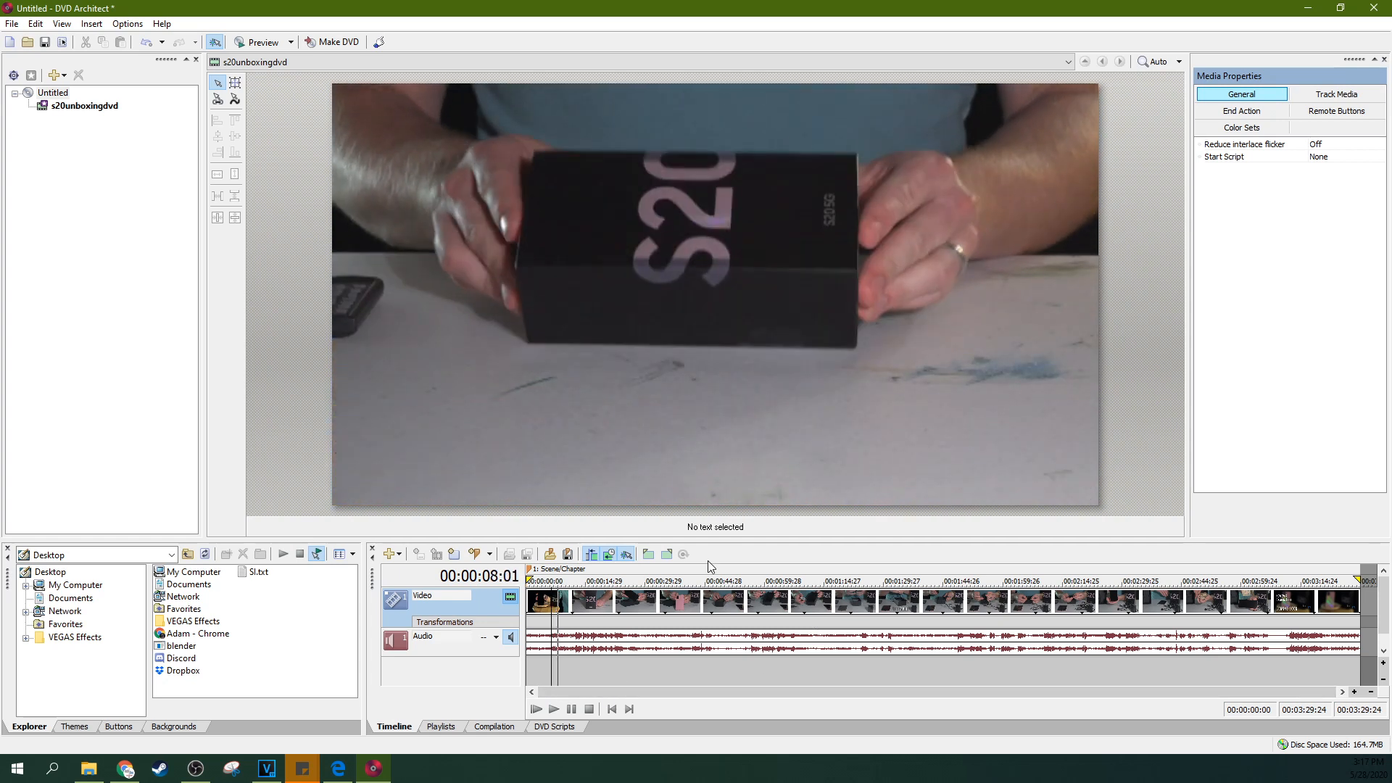
{"action": "left_click", "coordinate": [571, 710]}
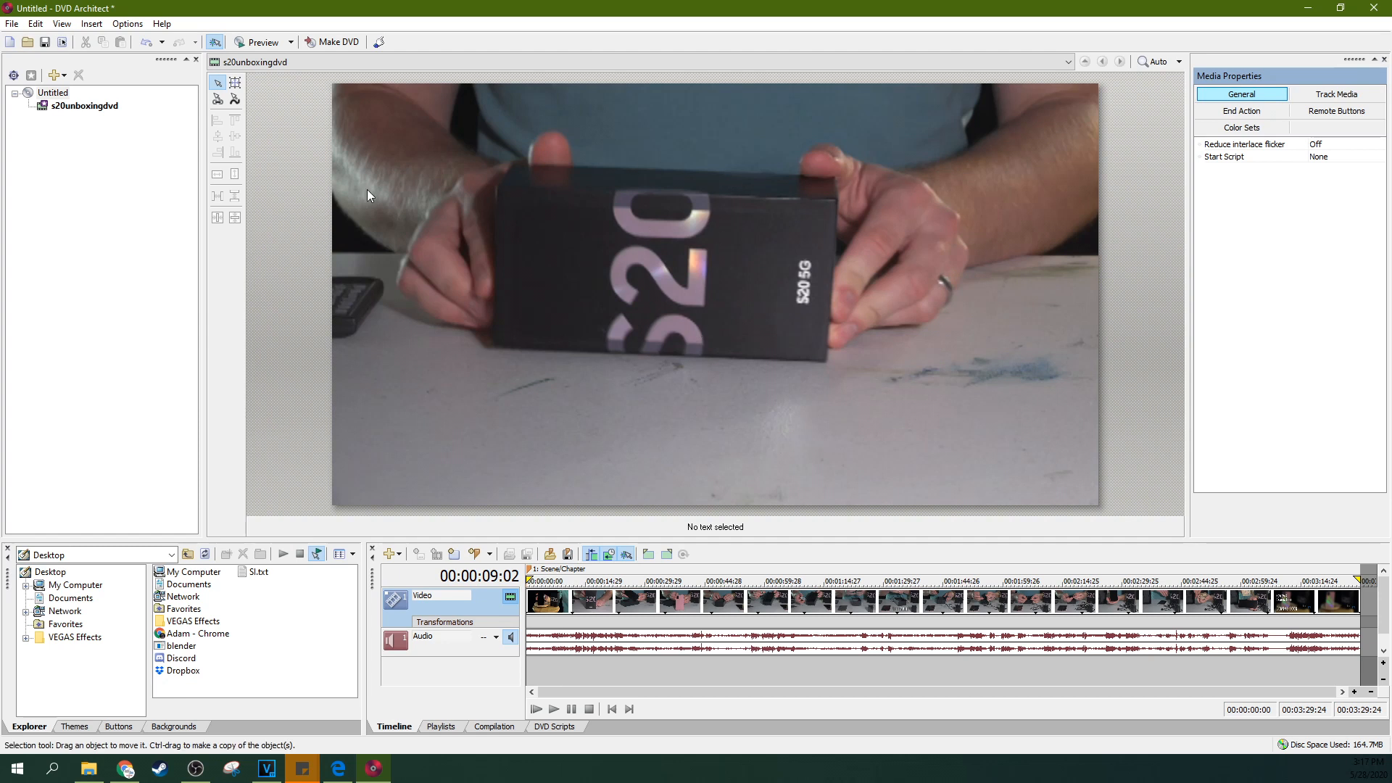
Start making the DVD with the Prepare operation, using the default My Discs\Untitled prepare folder.
{"action": "left_click", "coordinate": [327, 38]}
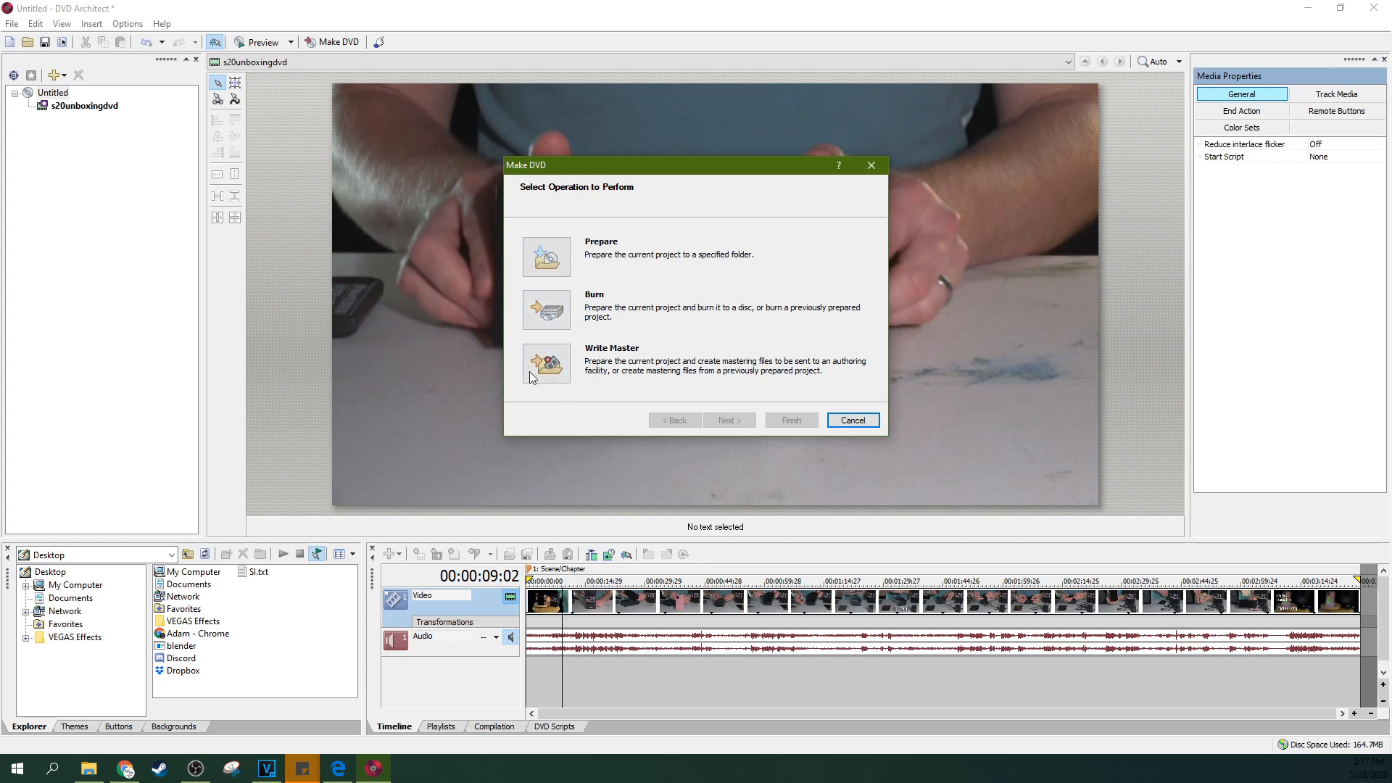
{"action": "left_click", "coordinate": [547, 255]}
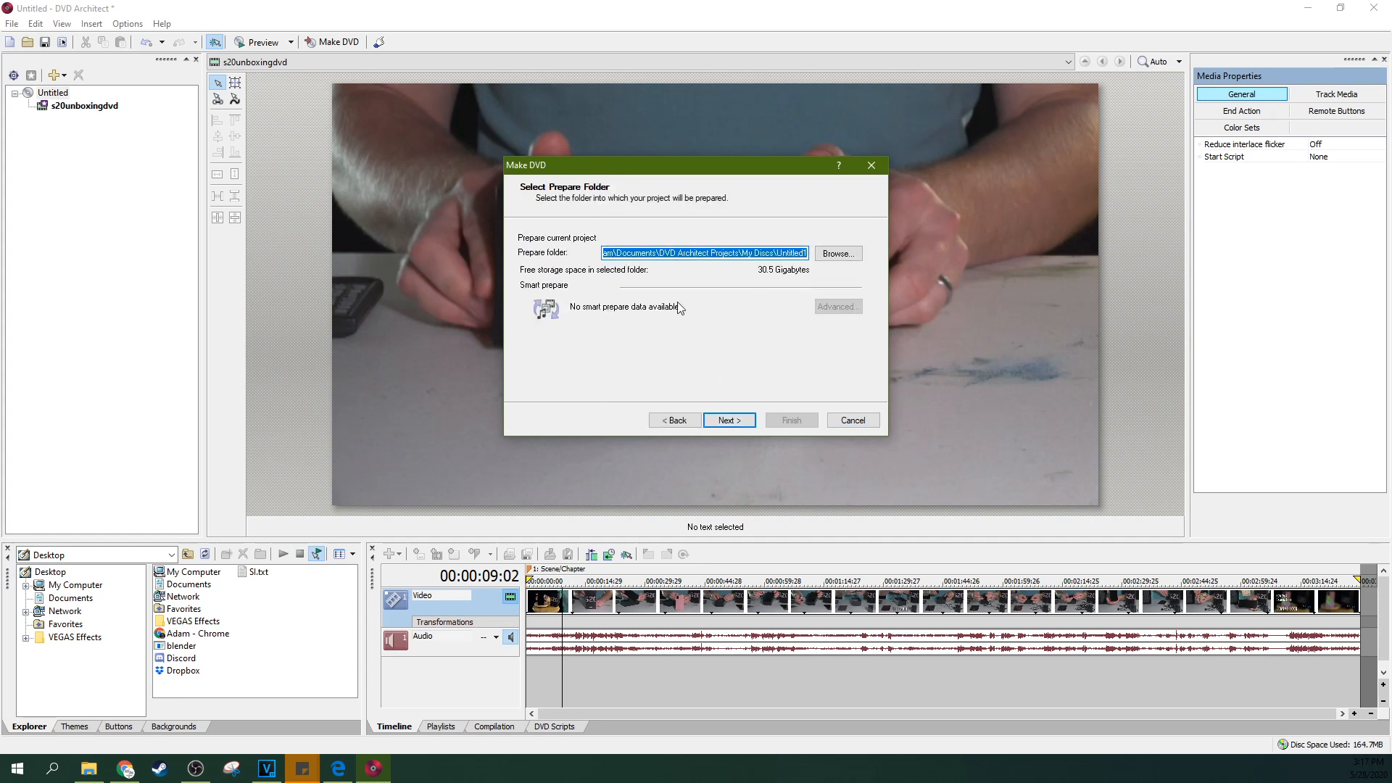
{"action": "left_click", "coordinate": [736, 417]}
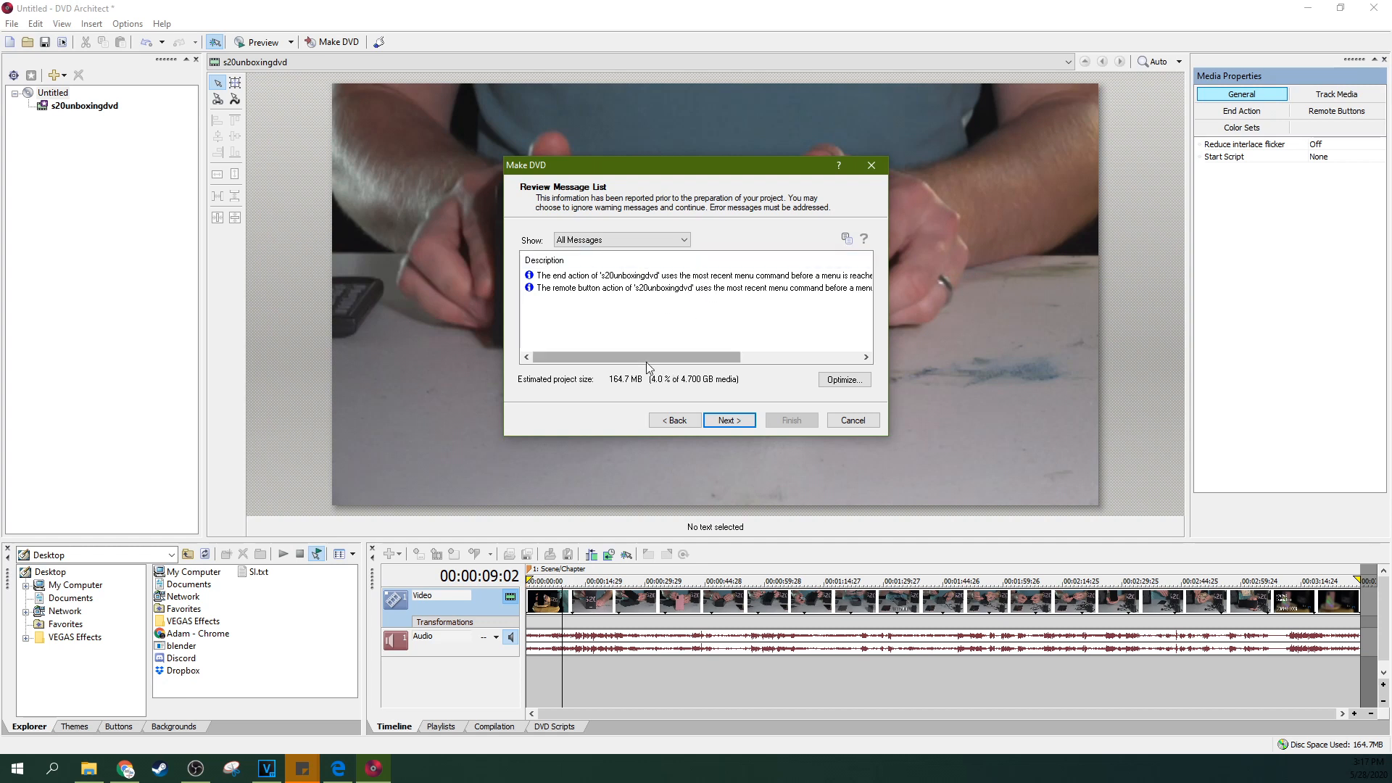
Review the preparation message list and estimated project size, filtering by Only Errors, Only Errors and Warnings, and All Messages.
{"action": "left_click_drag", "start_coordinate": [708, 355], "coordinate": [639, 377]}
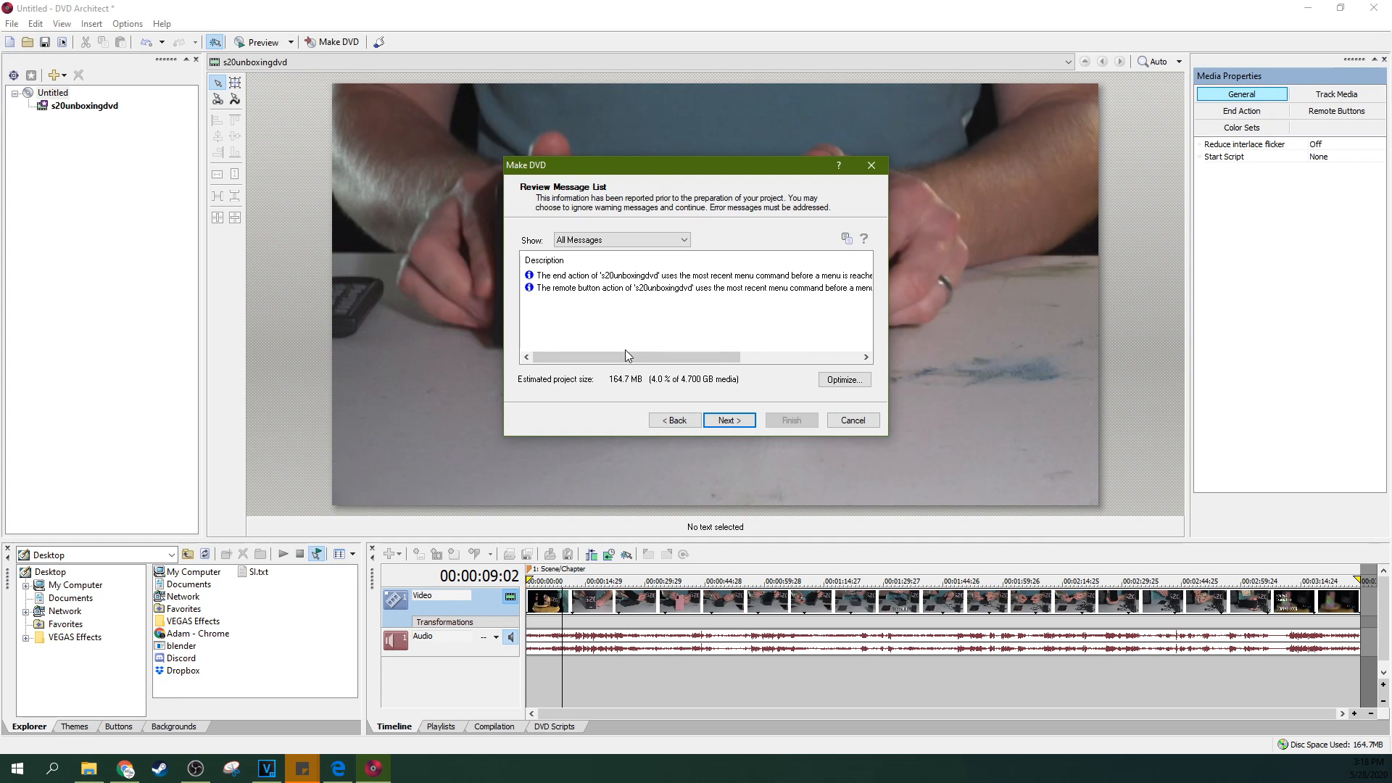
{"action": "left_click", "coordinate": [602, 280]}
{"action": "left_click", "coordinate": [601, 289]}
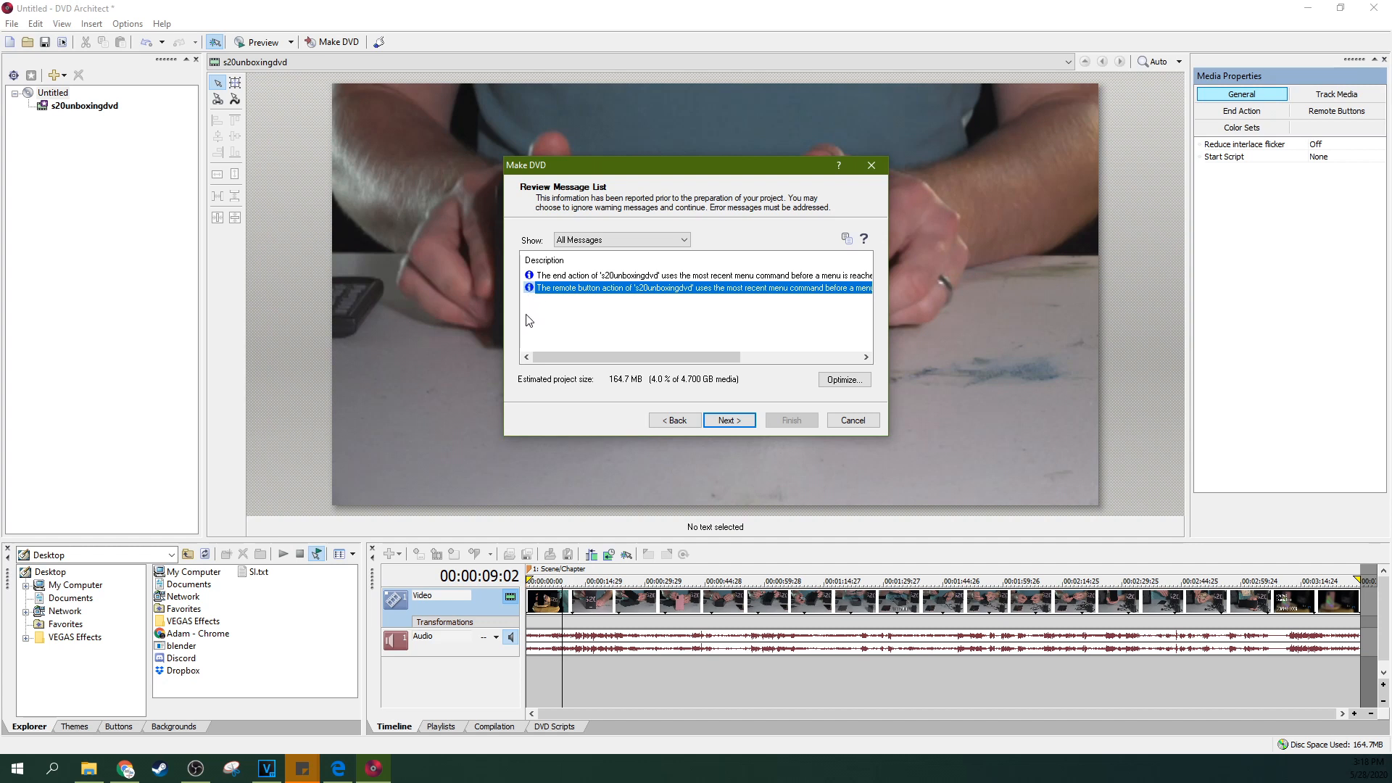
{"action": "left_click", "coordinate": [683, 245]}
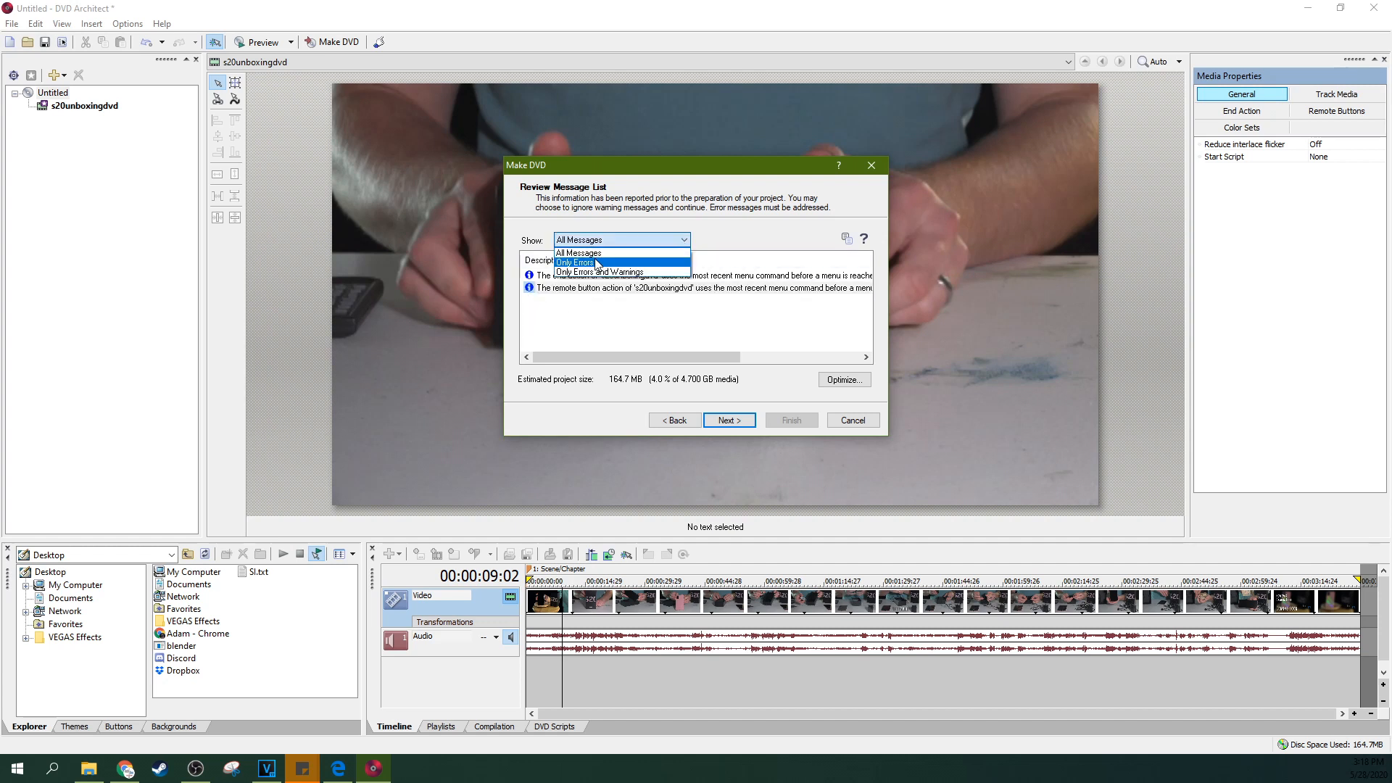
{"action": "left_click", "coordinate": [591, 262]}
{"action": "left_click", "coordinate": [621, 244]}
{"action": "left_click", "coordinate": [621, 244]}
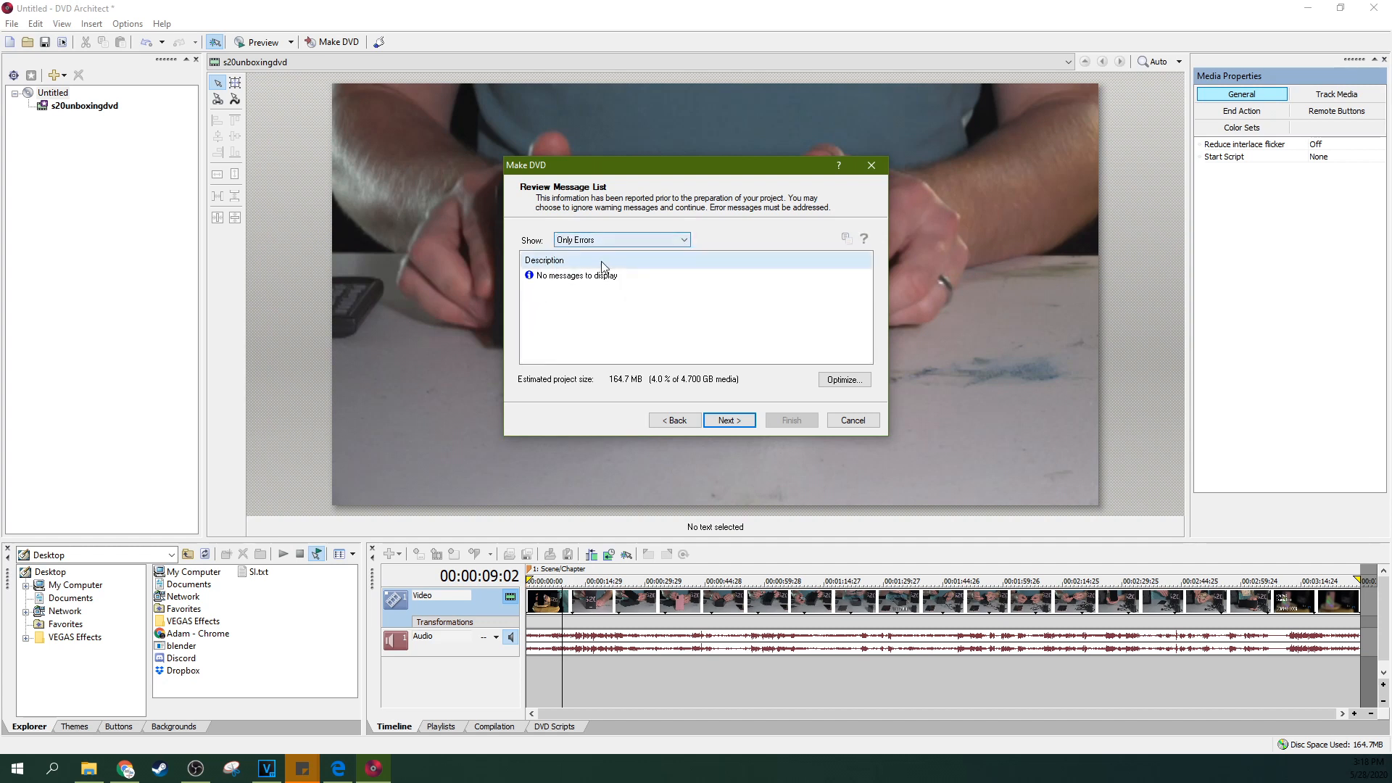
{"action": "left_click", "coordinate": [620, 236]}
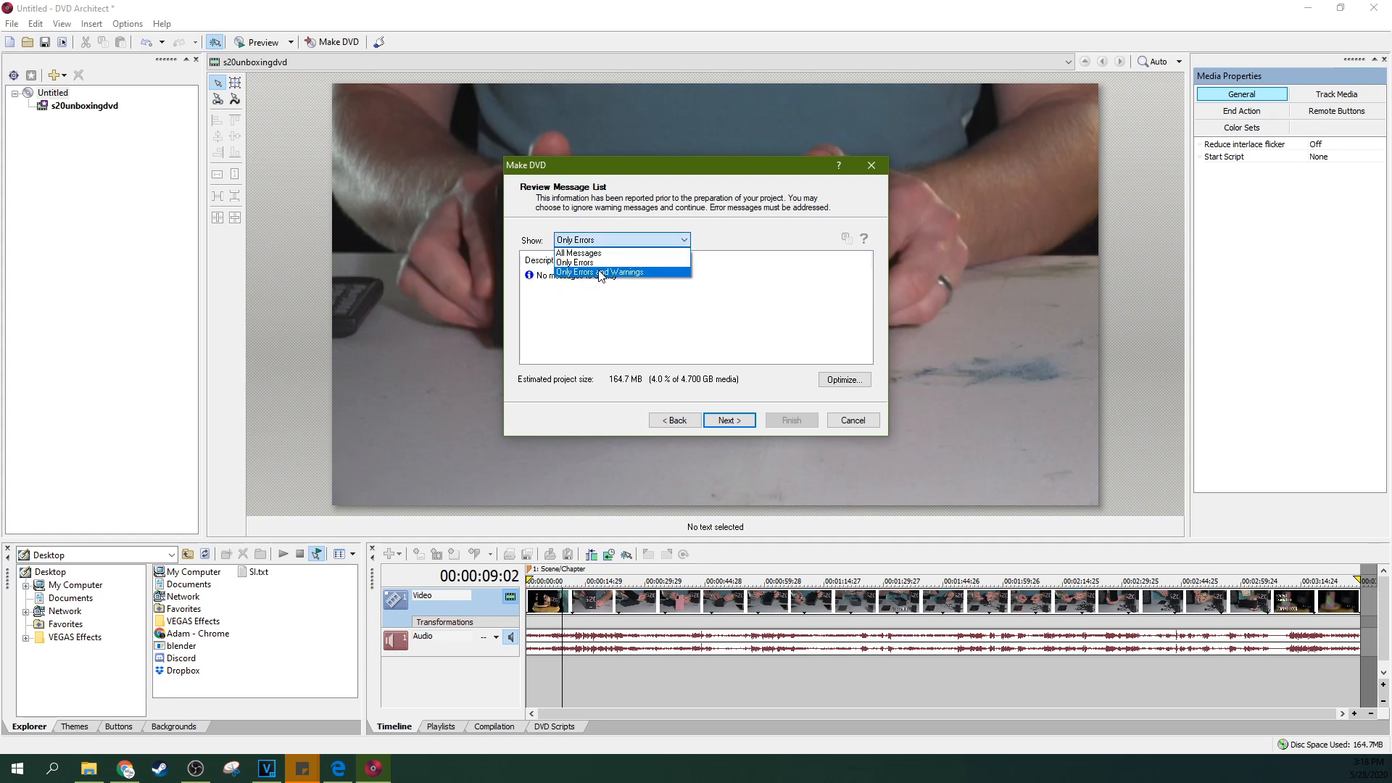
{"action": "left_click", "coordinate": [607, 277]}
{"action": "left_click", "coordinate": [621, 241]}
{"action": "left_click", "coordinate": [583, 252]}
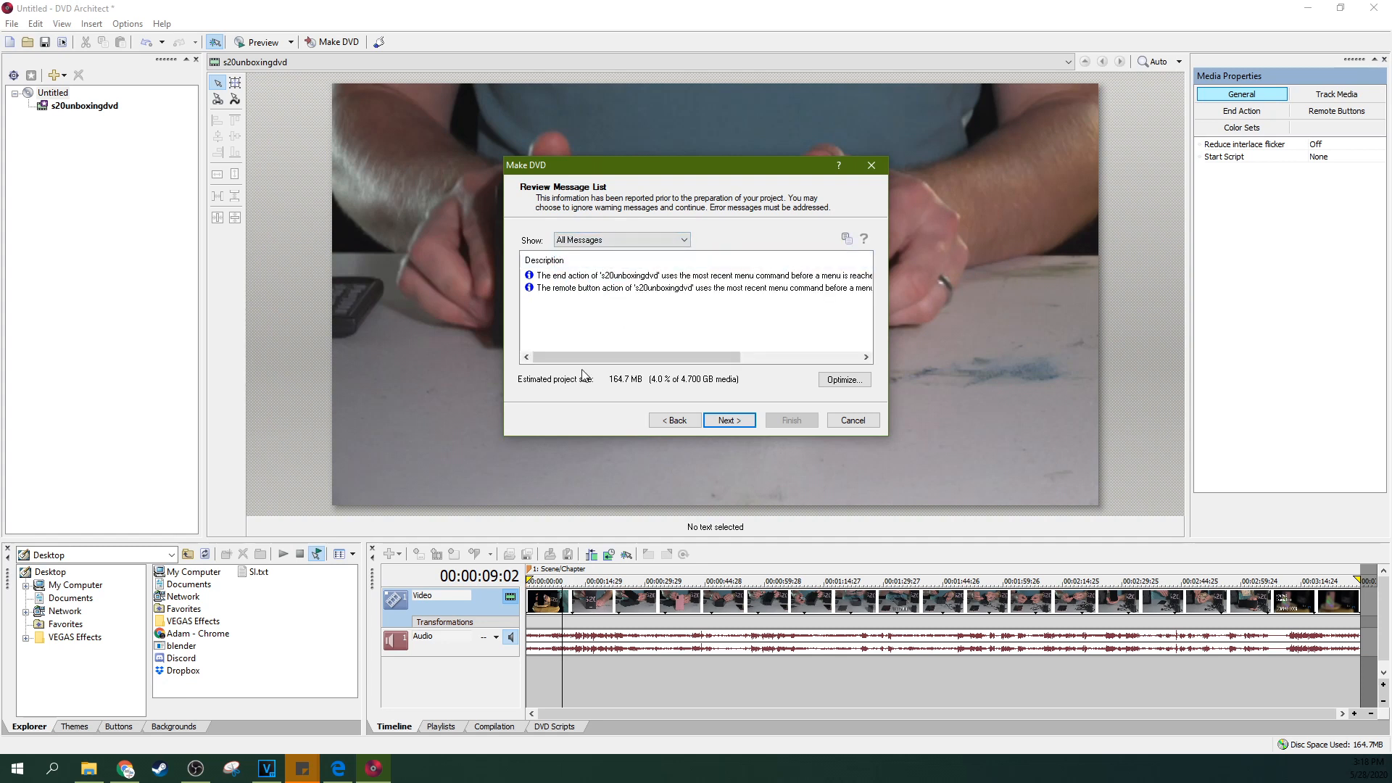
Proceed through the subtitle and menu highlight mask check and run the DVD preparation to completion.
{"action": "left_click", "coordinate": [730, 420]}
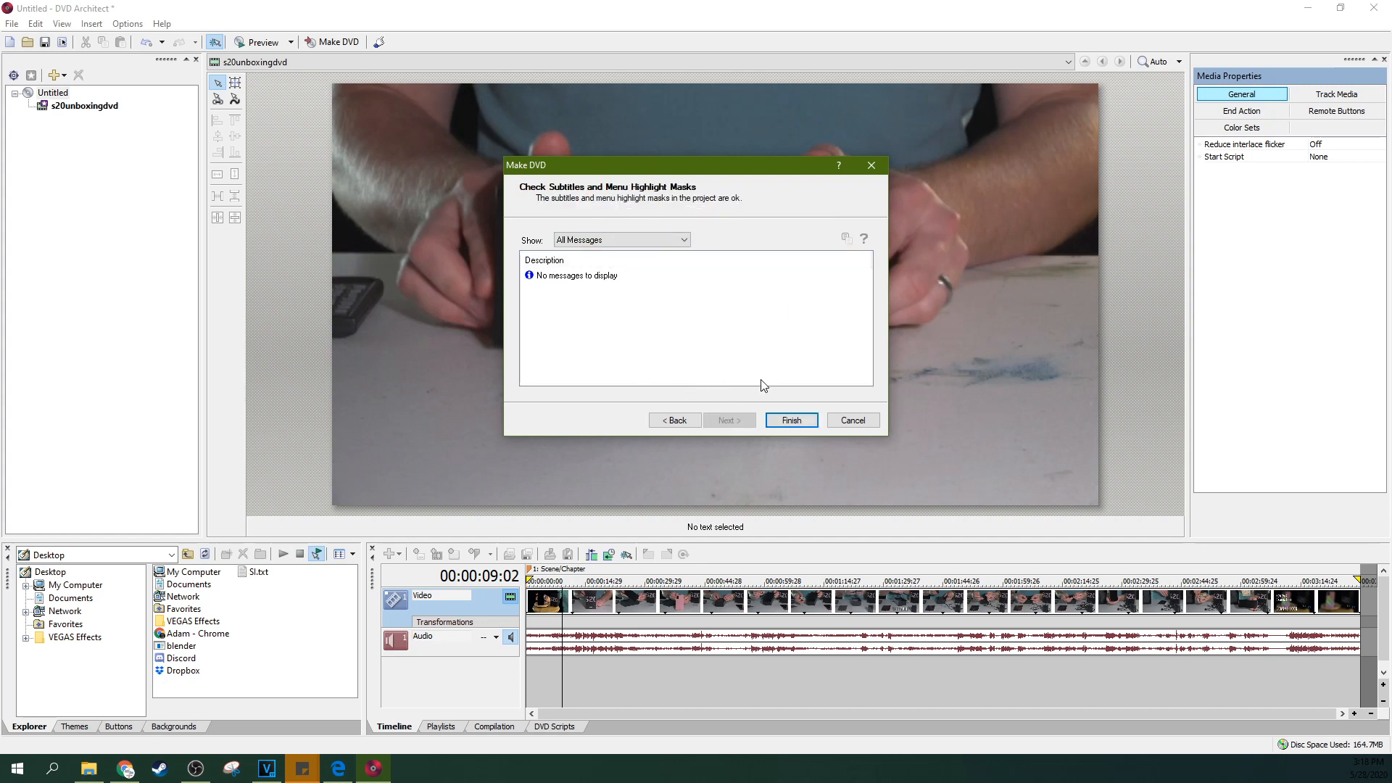
{"action": "left_click", "coordinate": [790, 420]}
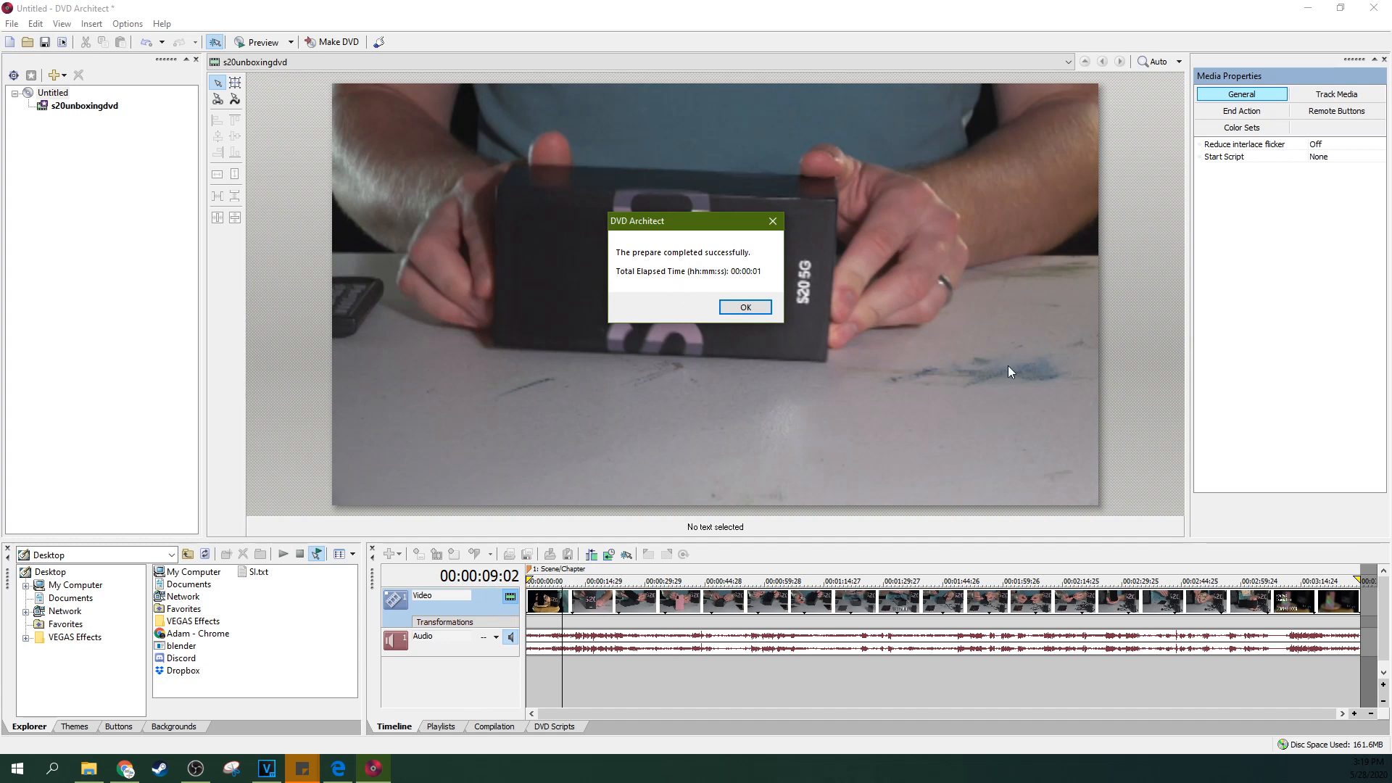
{"action": "left_click", "coordinate": [736, 308]}
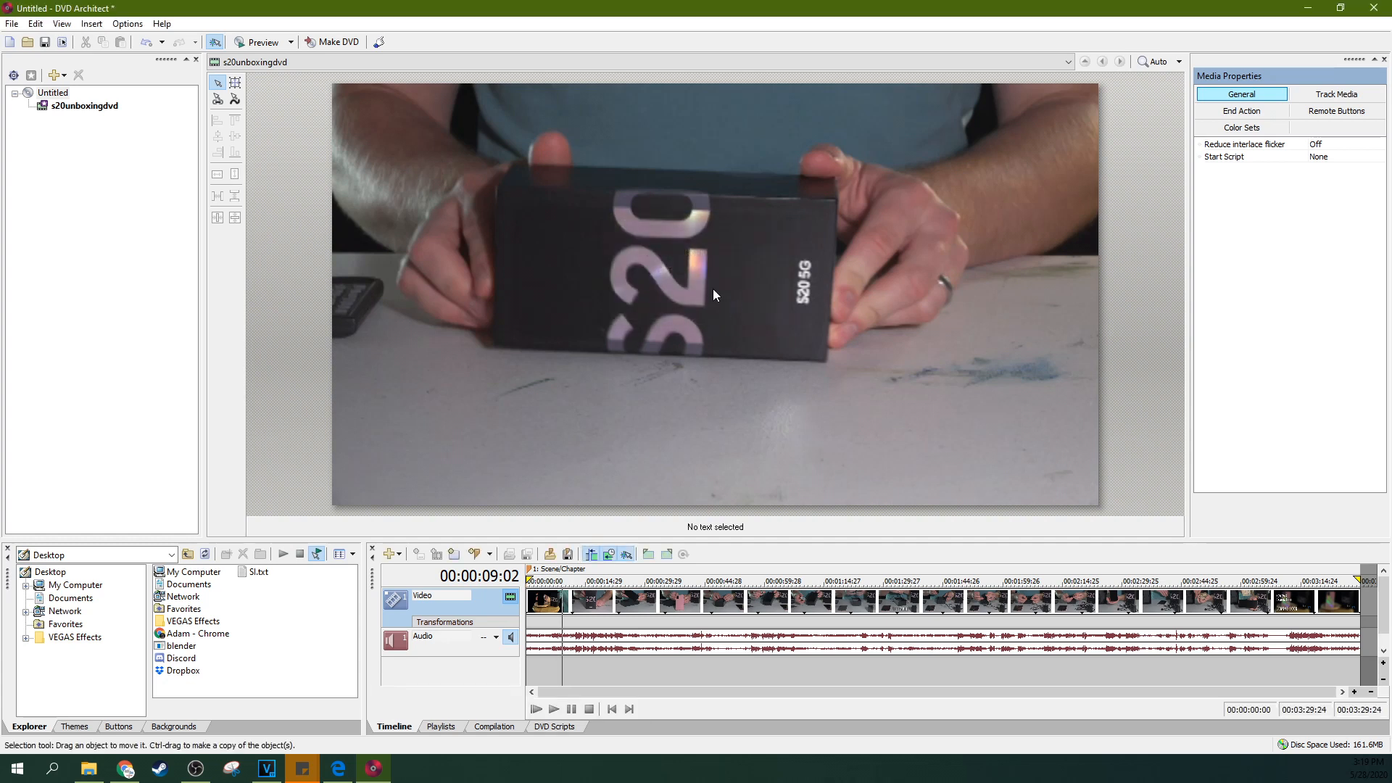